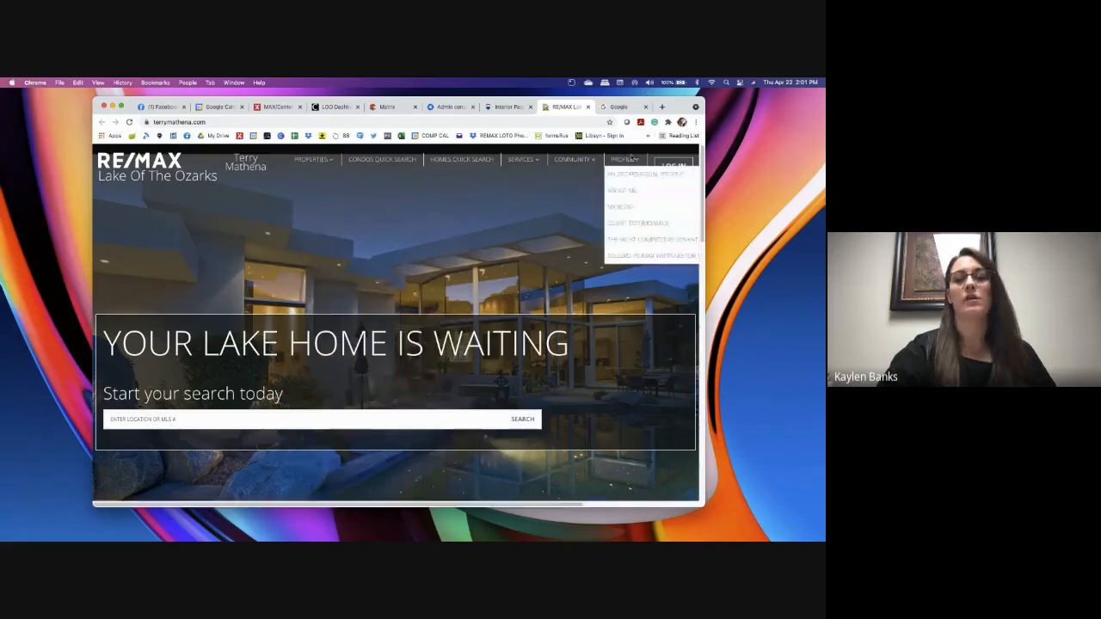
# Switch from the agent's public website to the leadstreet intranet and open the site's Interior Pages list.
pyautogui.moveTo(314, 160)
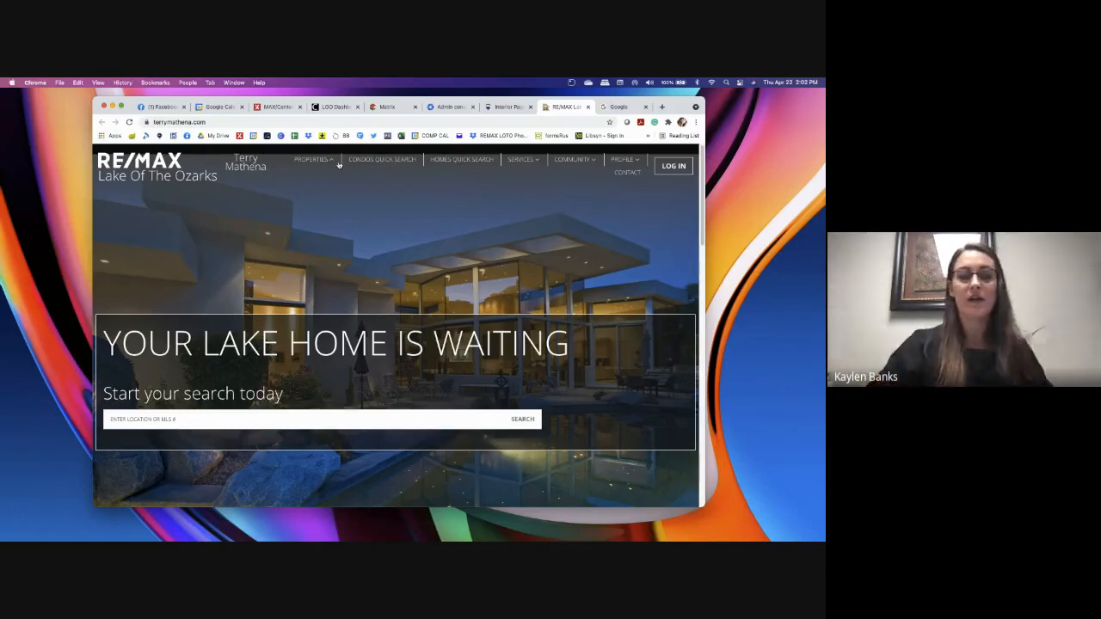
pyautogui.click(519, 109)
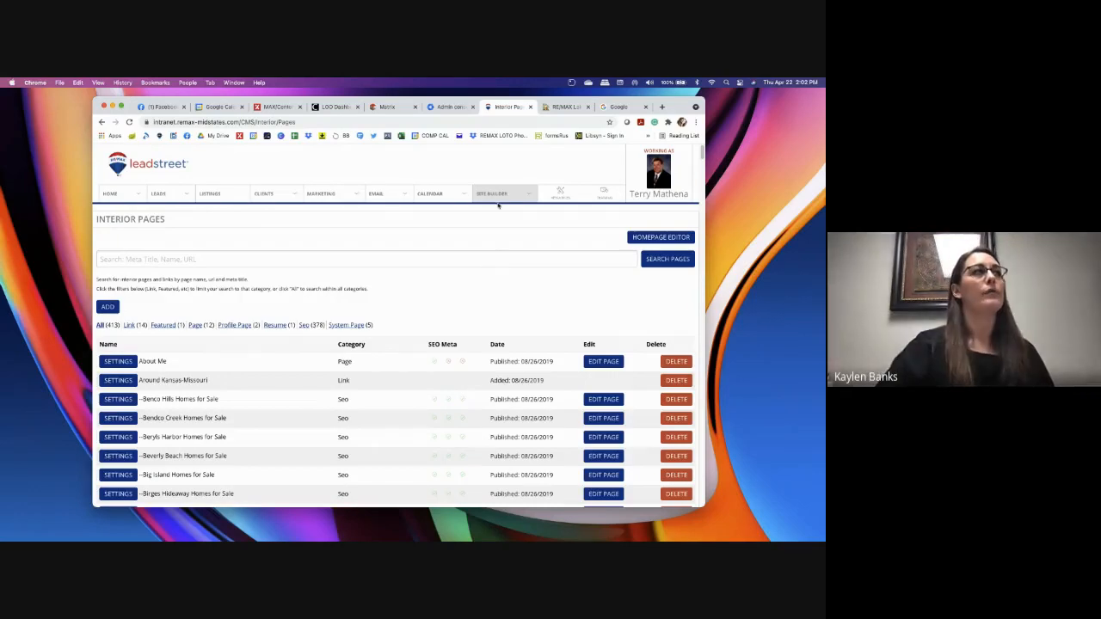
pyautogui.moveTo(497, 196)
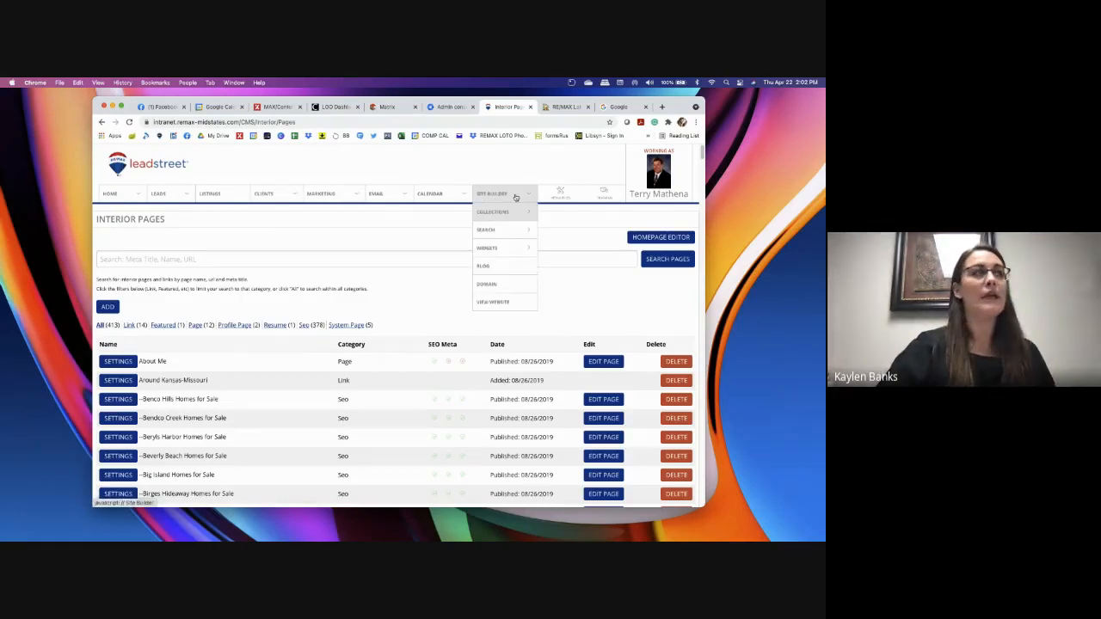
pyautogui.moveTo(516, 220)
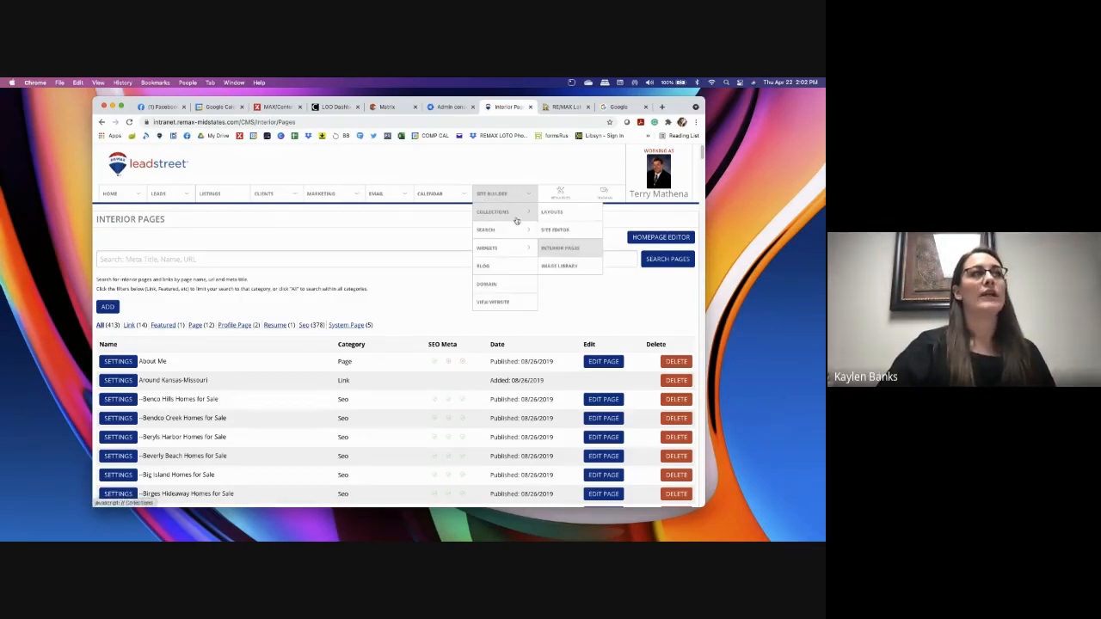
pyautogui.click(560, 251)
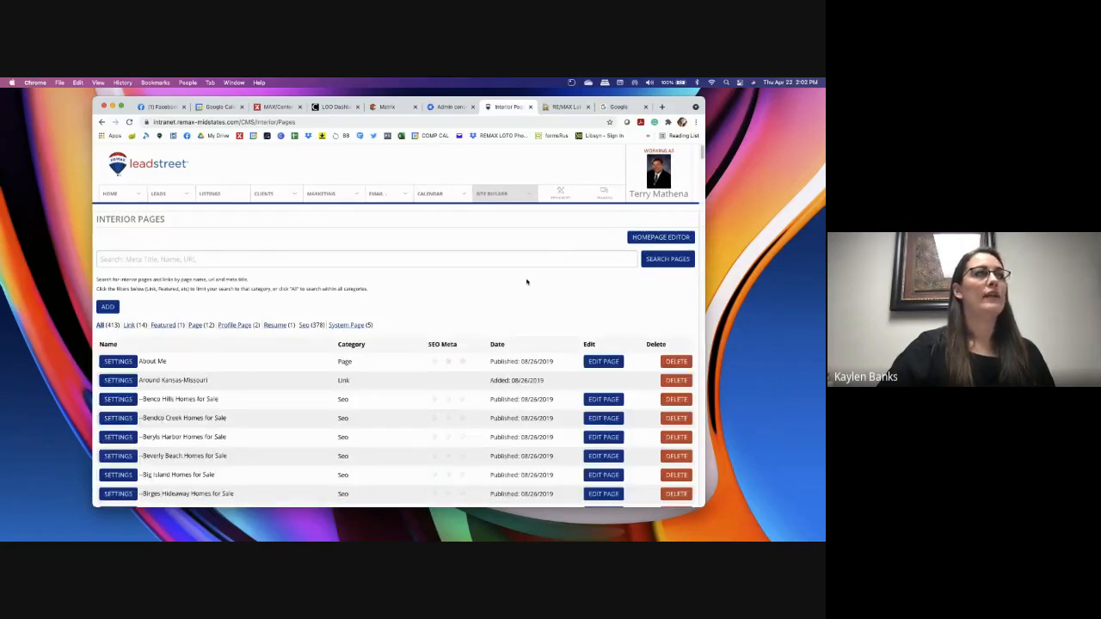
# Look through the existing SEO "Homes for Sale" entries in the interior pages list.
pyautogui.scroll(-3, 527, 282)
pyautogui.scroll(3, 528, 282)
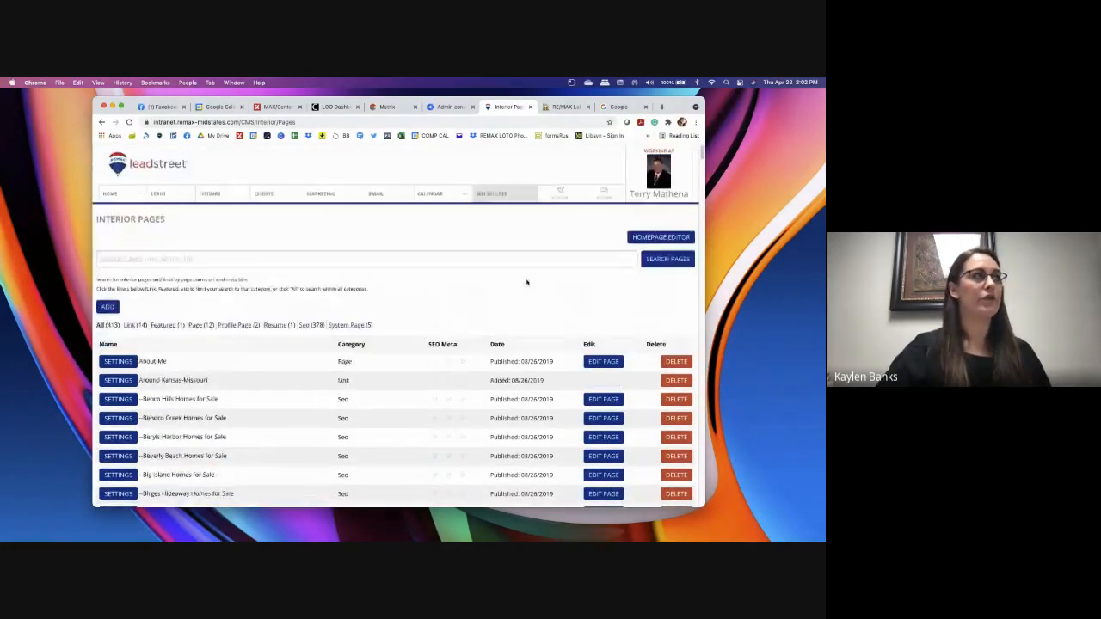
pyautogui.scroll(-5, 452, 297)
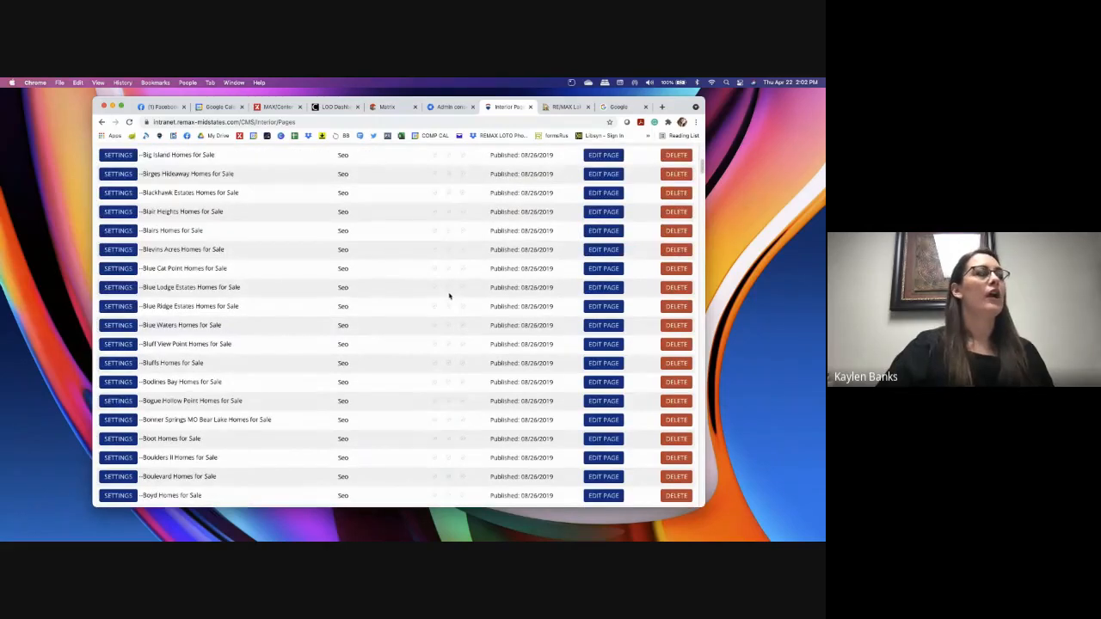
pyautogui.scroll(-1, 447, 294)
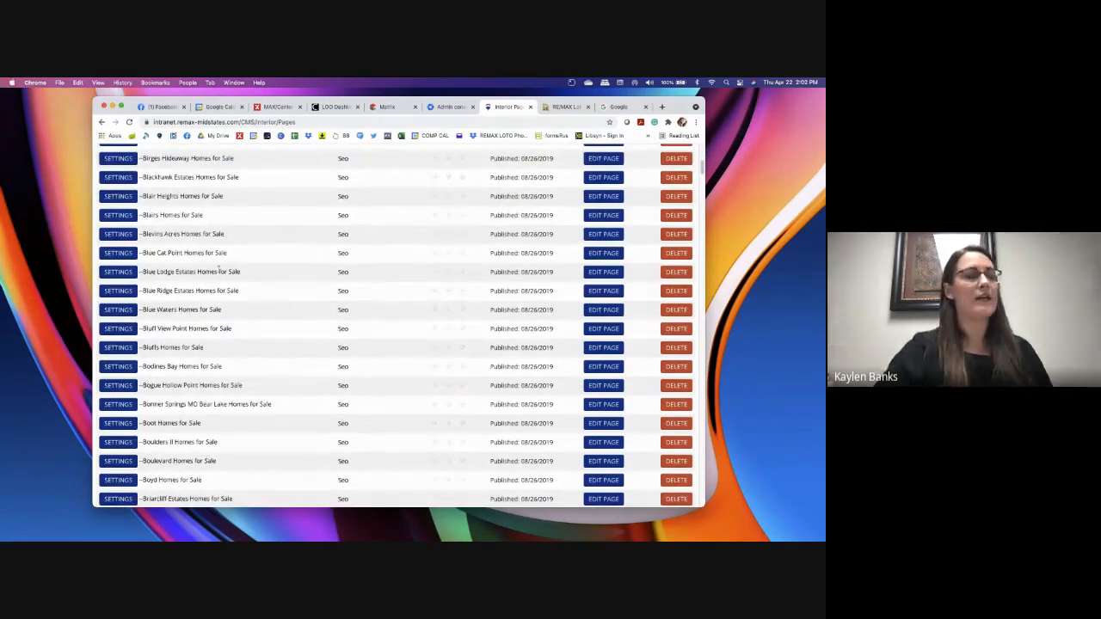
pyautogui.scroll(-1, 195, 364)
pyautogui.scroll(-5, 194, 364)
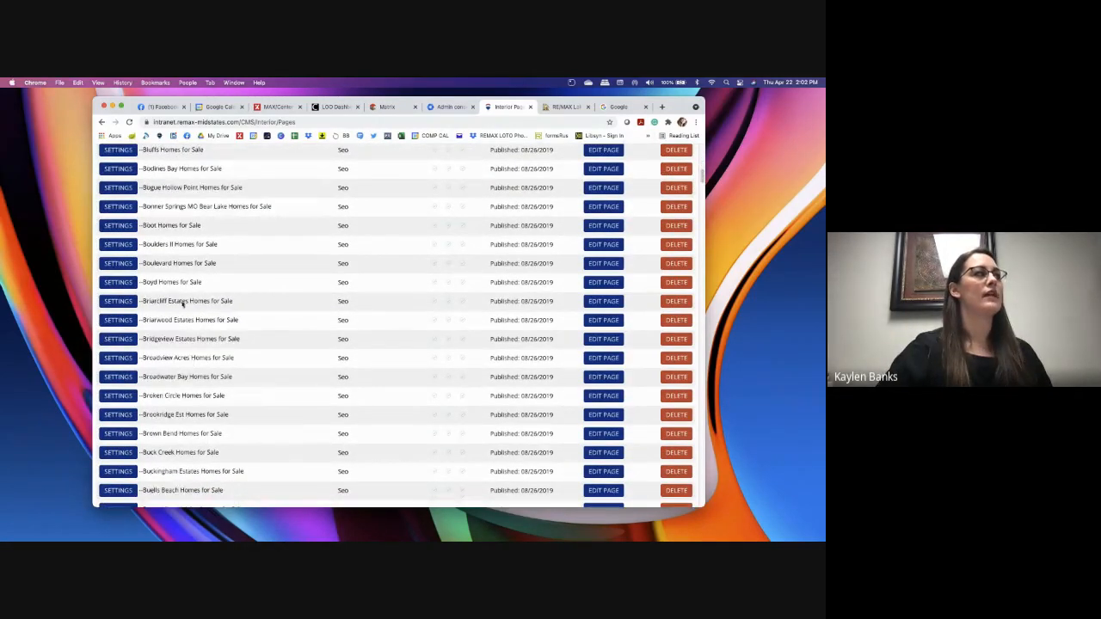
pyautogui.scroll(10, 178, 376)
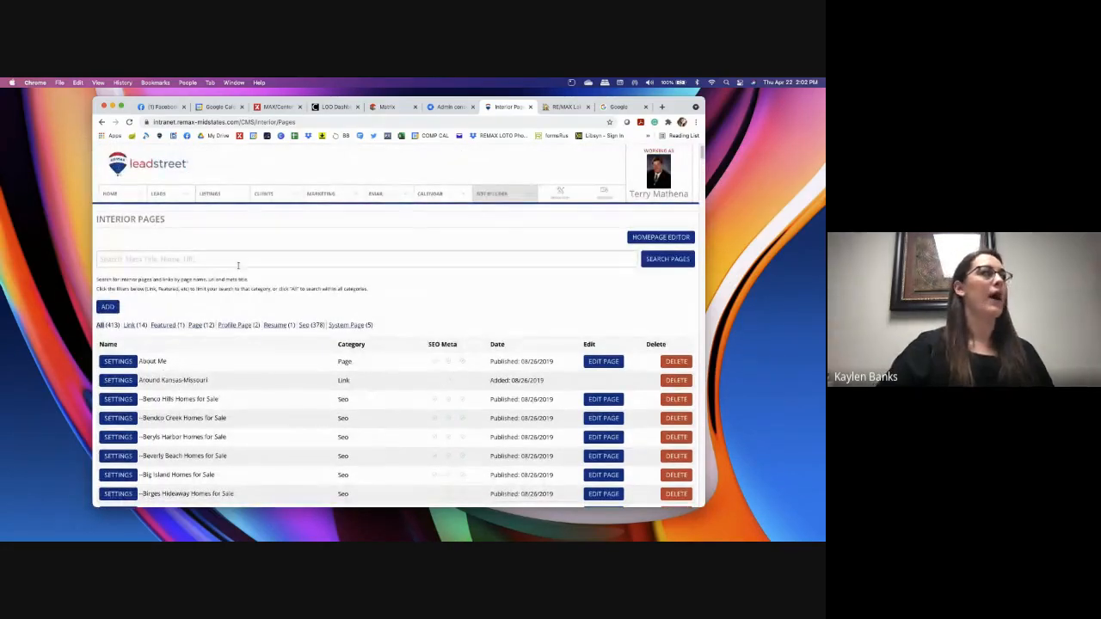
# Create a new SEO interior page titled "Camdenton Homes For Sale" using the SEO 2 layout with the map.
pyautogui.click(107, 308)
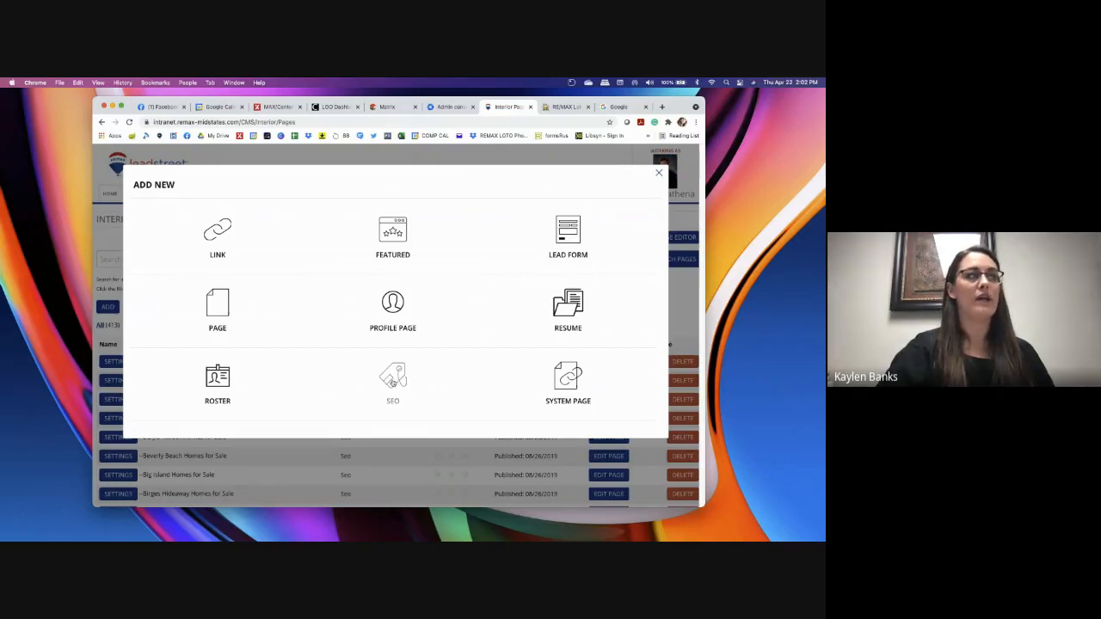
pyautogui.click(392, 383)
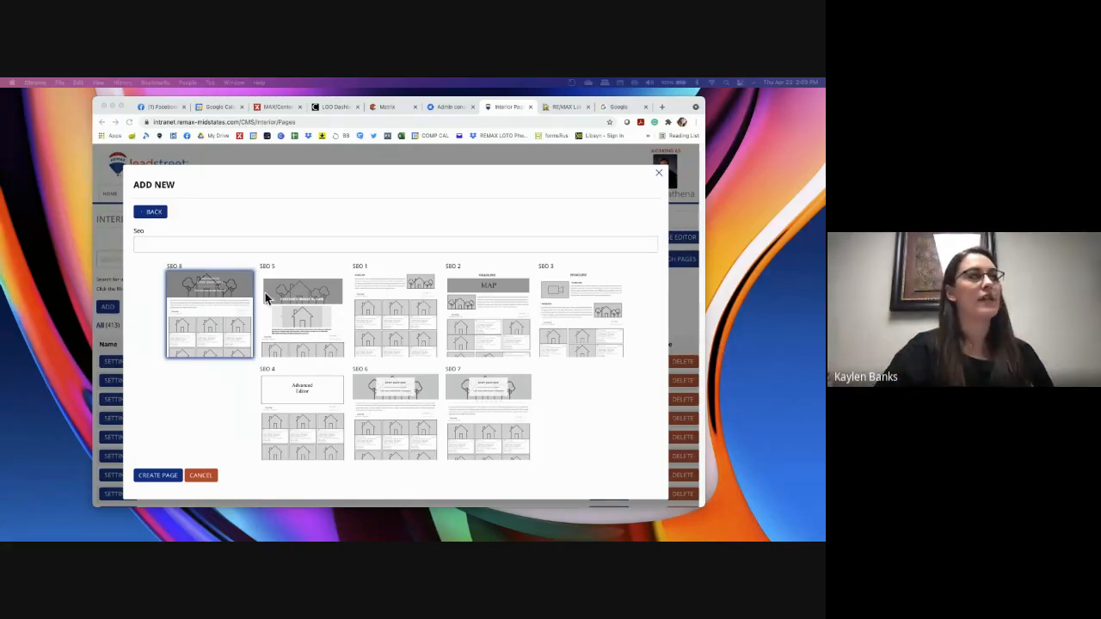
pyautogui.click(481, 304)
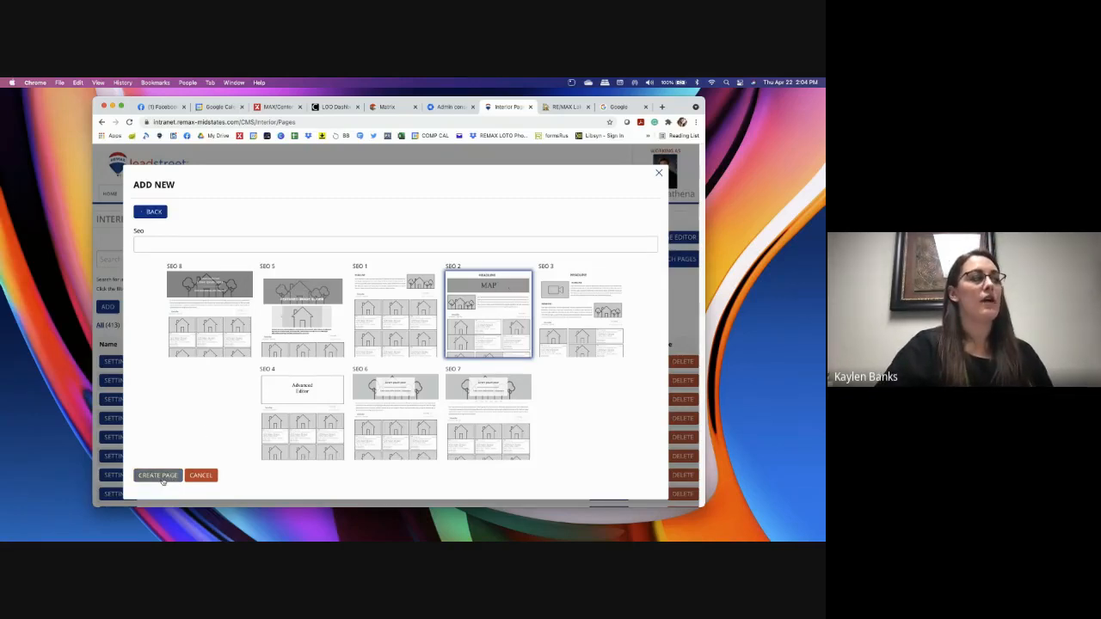
pyautogui.click(162, 479)
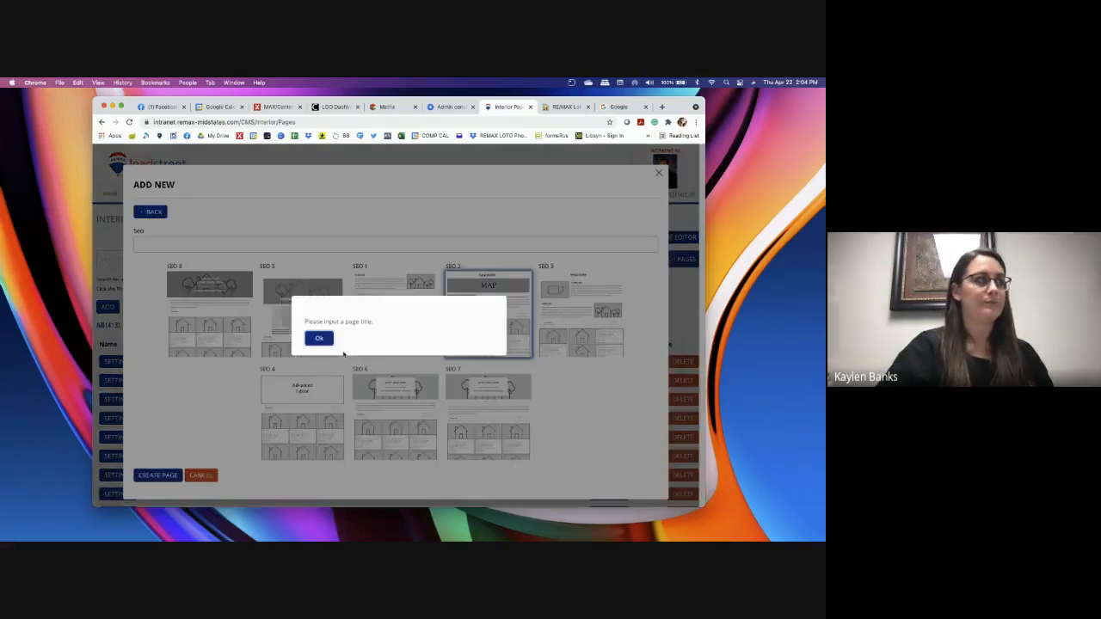
pyautogui.click(314, 338)
pyautogui.click(283, 242)
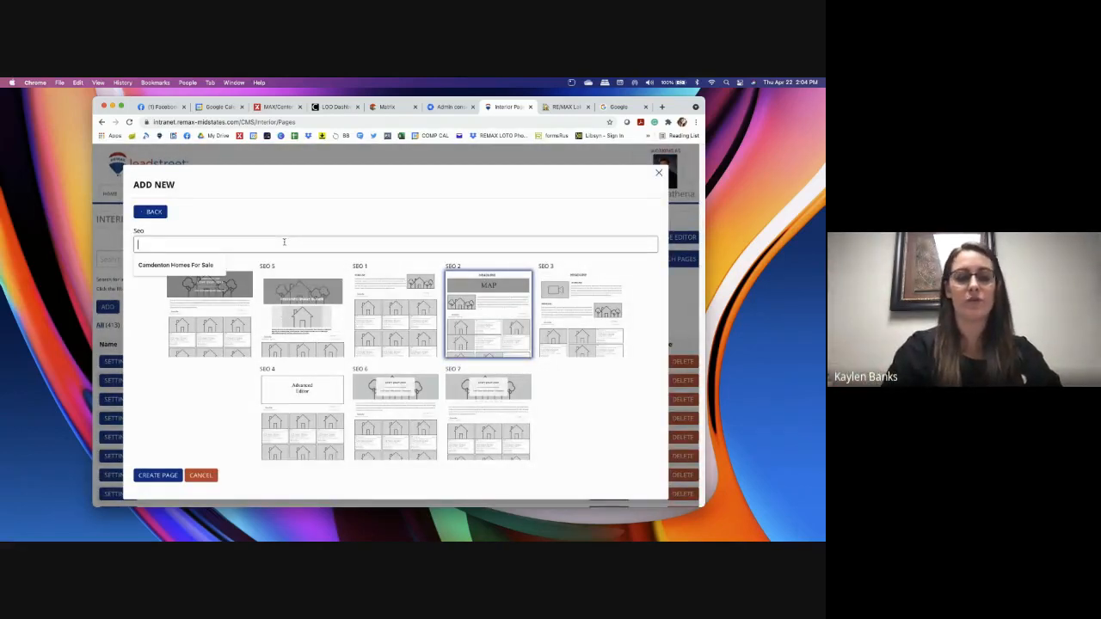
pyautogui.write('Camdenton')
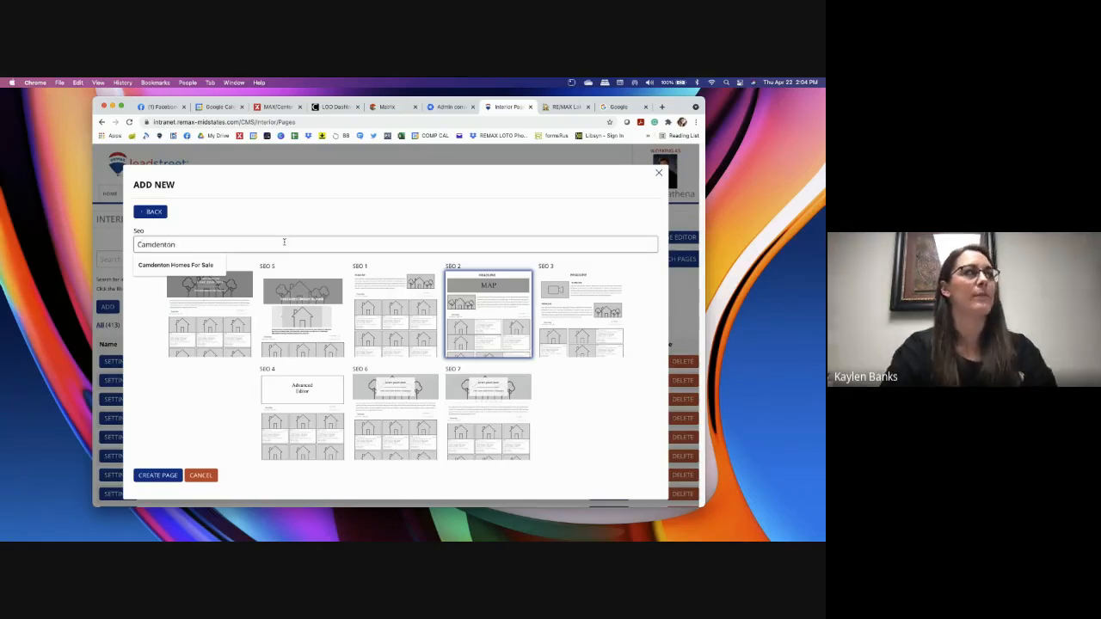
pyautogui.write(' Homes ')
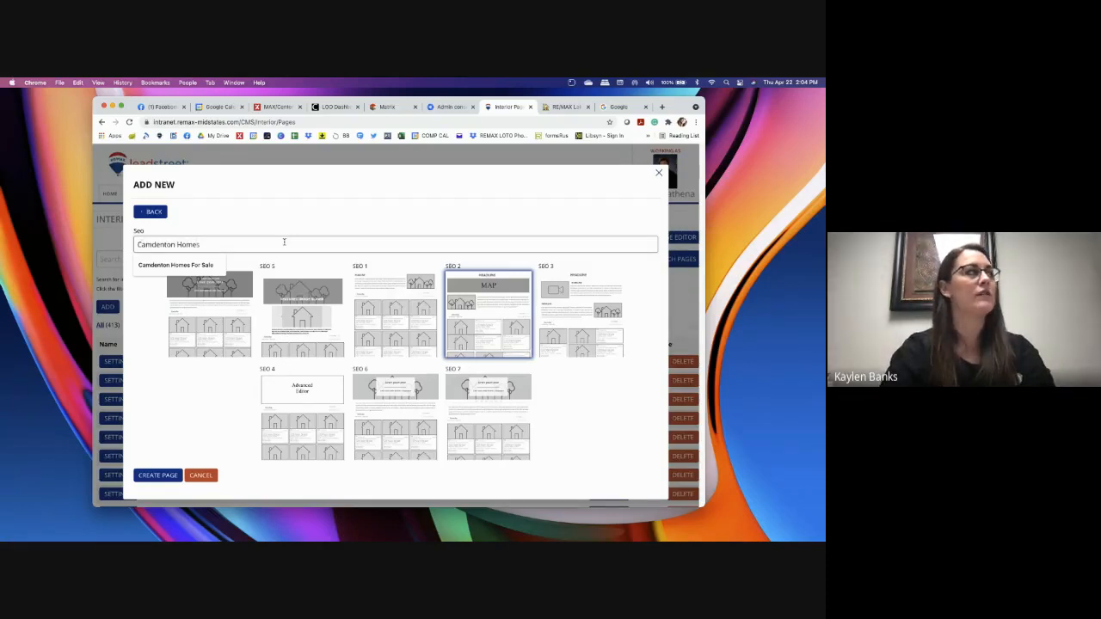
pyautogui.write('sF')
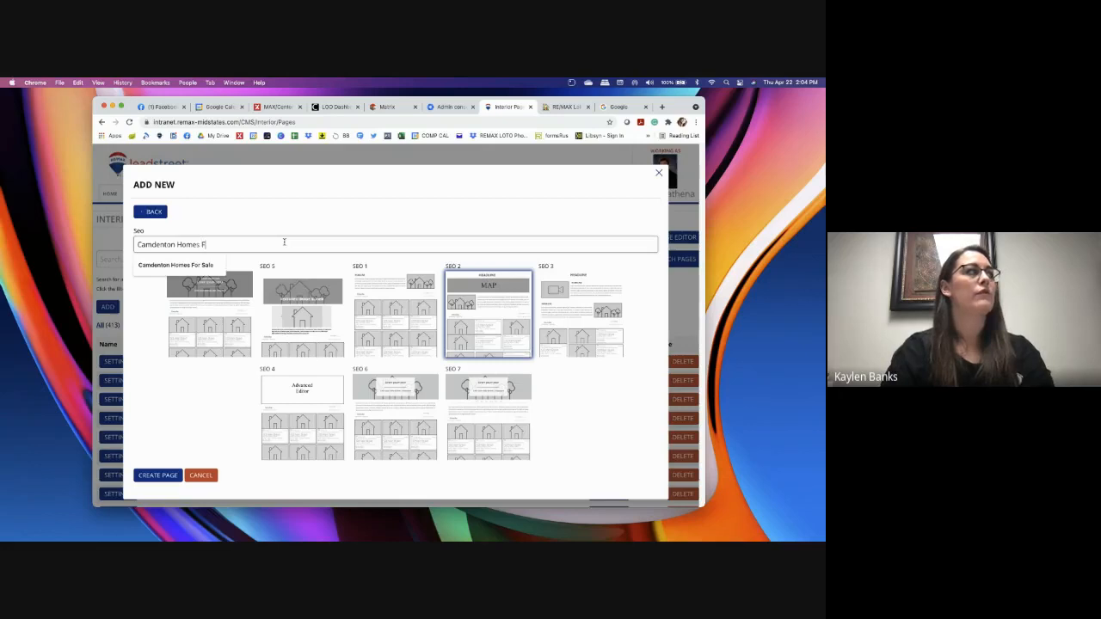
pyautogui.write('or Sale')
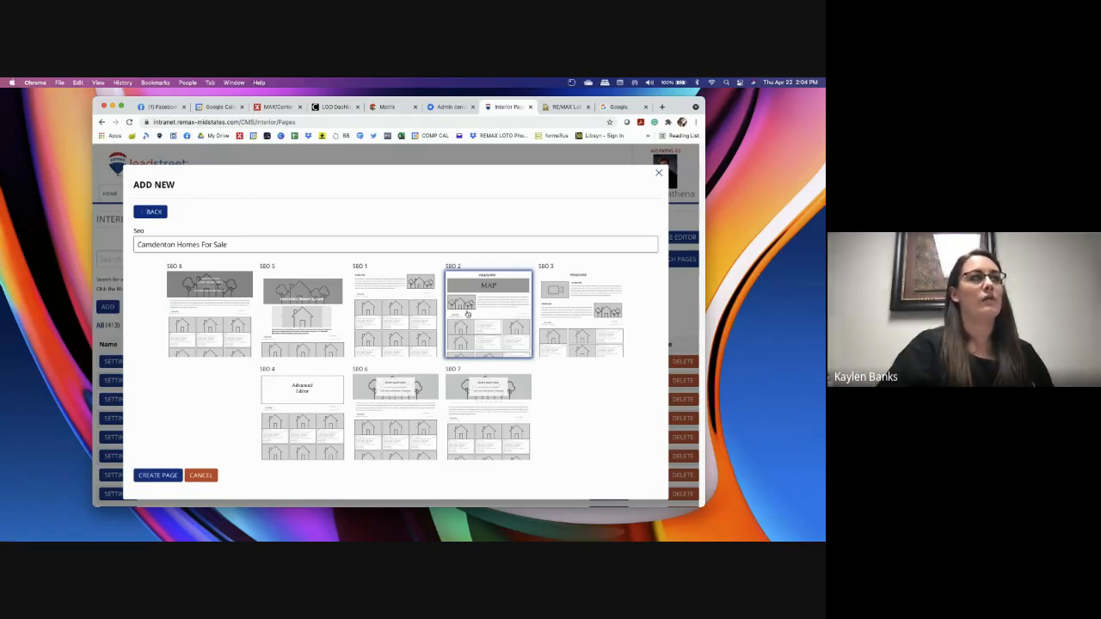
pyautogui.click(158, 478)
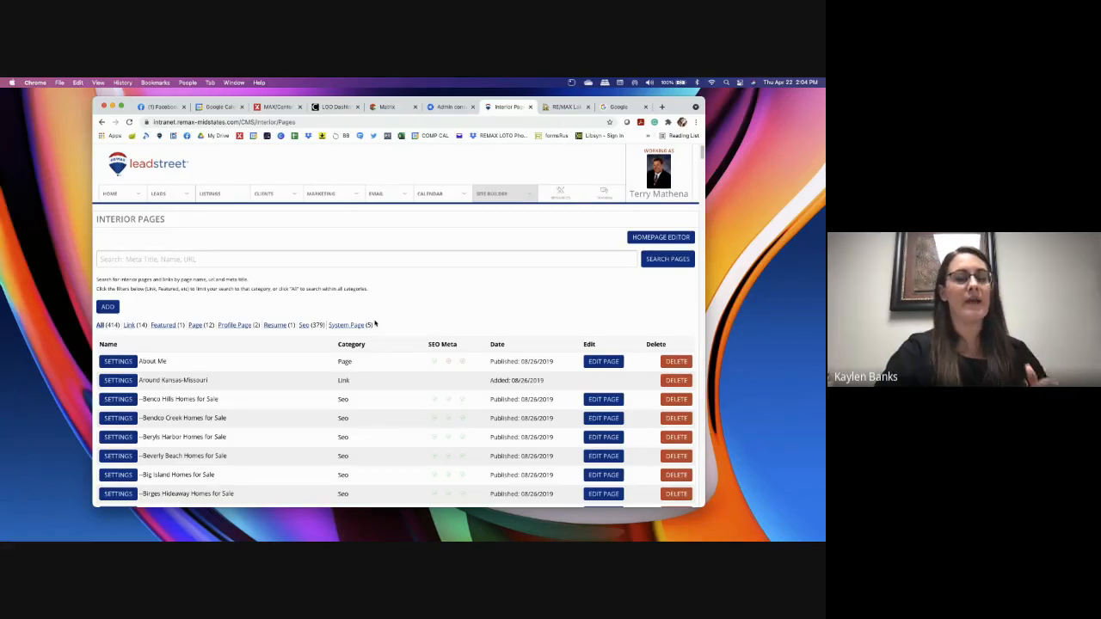
# Find the new "Camdenton Homes For Sale" page in the interior pages list and open it for editing.
pyautogui.scroll(-3, 375, 324)
pyautogui.scroll(-5, 208, 297)
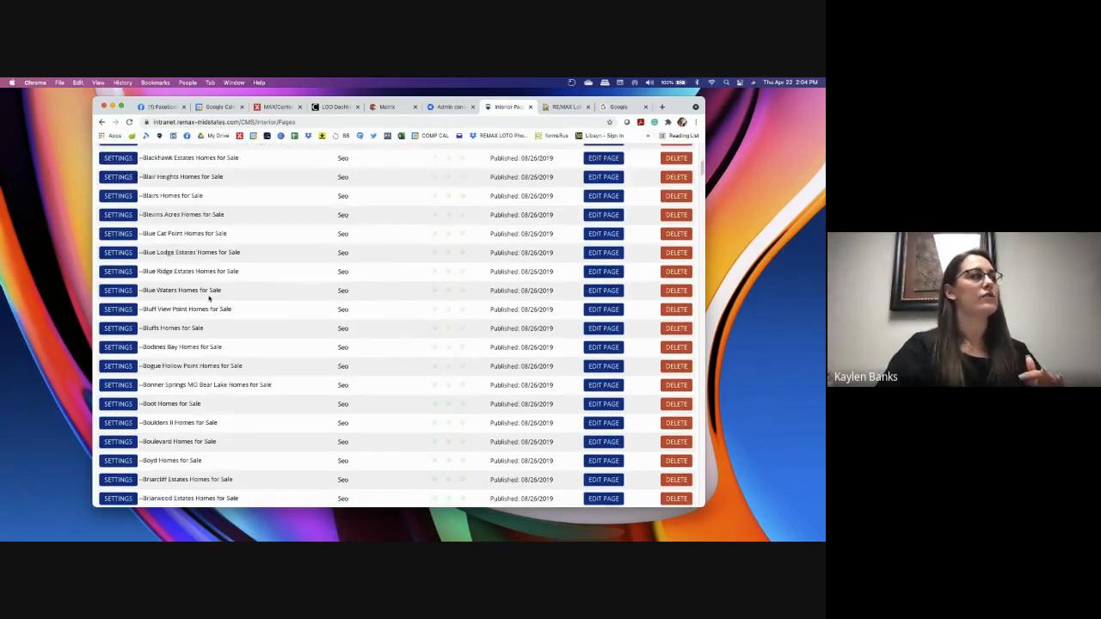
pyautogui.scroll(-3, 210, 299)
pyautogui.scroll(-4, 212, 298)
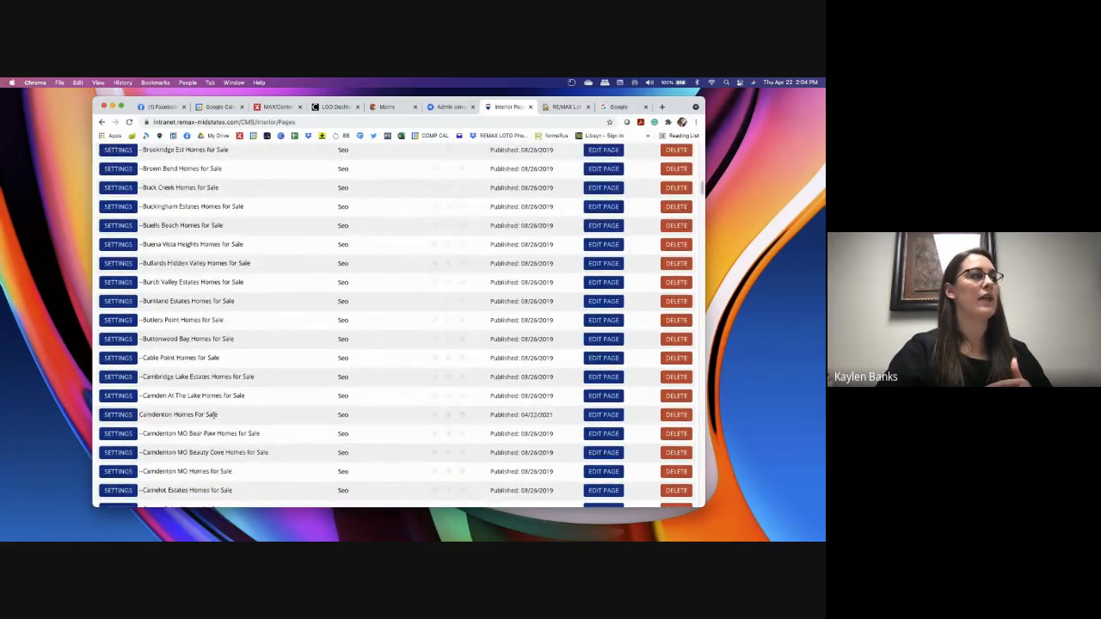
pyautogui.click(603, 415)
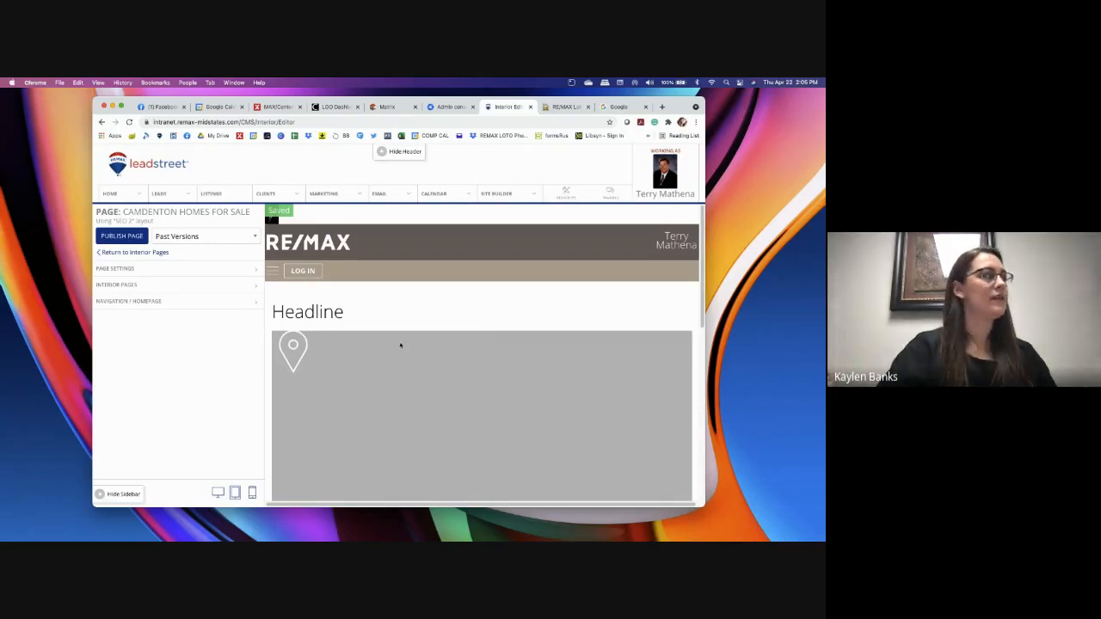
# Review the page settings, from the meta title, description and keywords to the og fields, and close them.
pyautogui.click(187, 270)
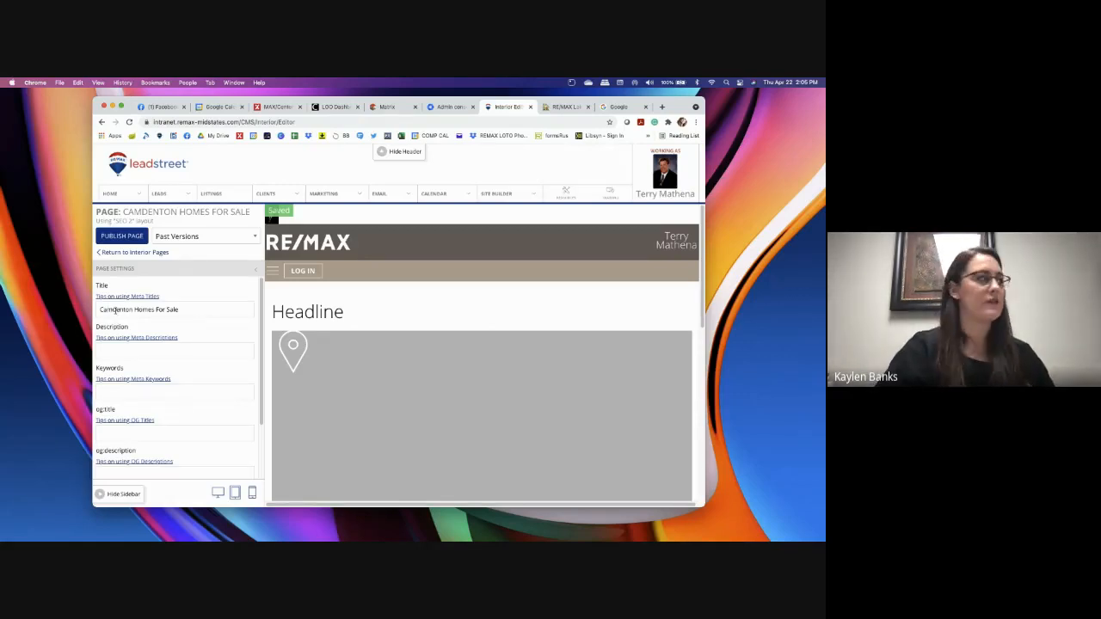
pyautogui.scroll(-2, 119, 303)
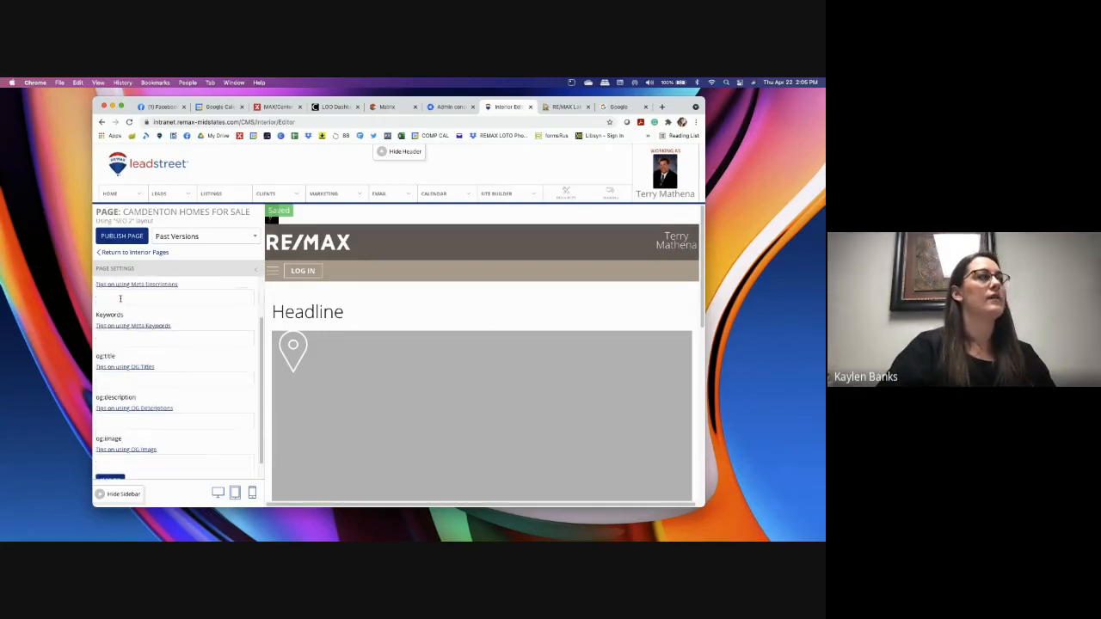
pyautogui.scroll(-1, 122, 335)
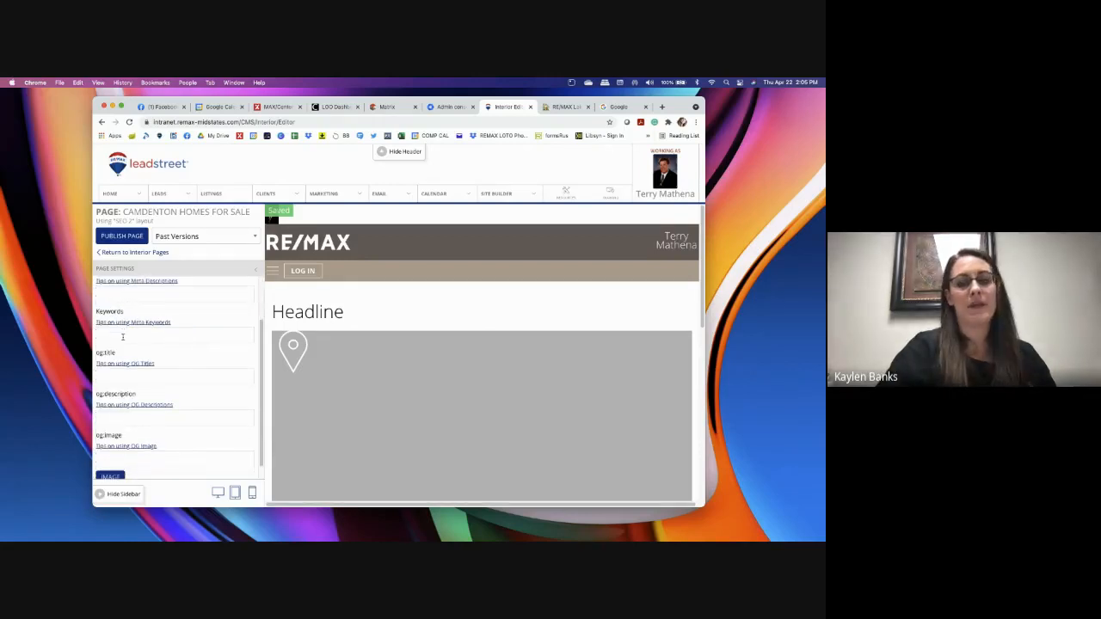
pyautogui.scroll(-1, 122, 336)
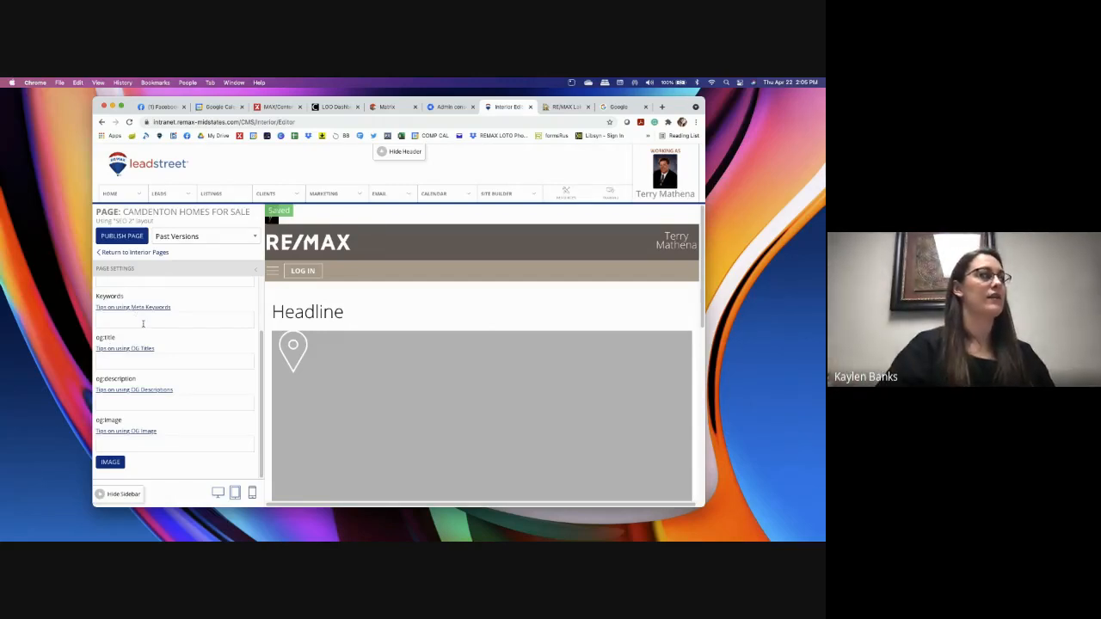
pyautogui.scroll(2, 178, 317)
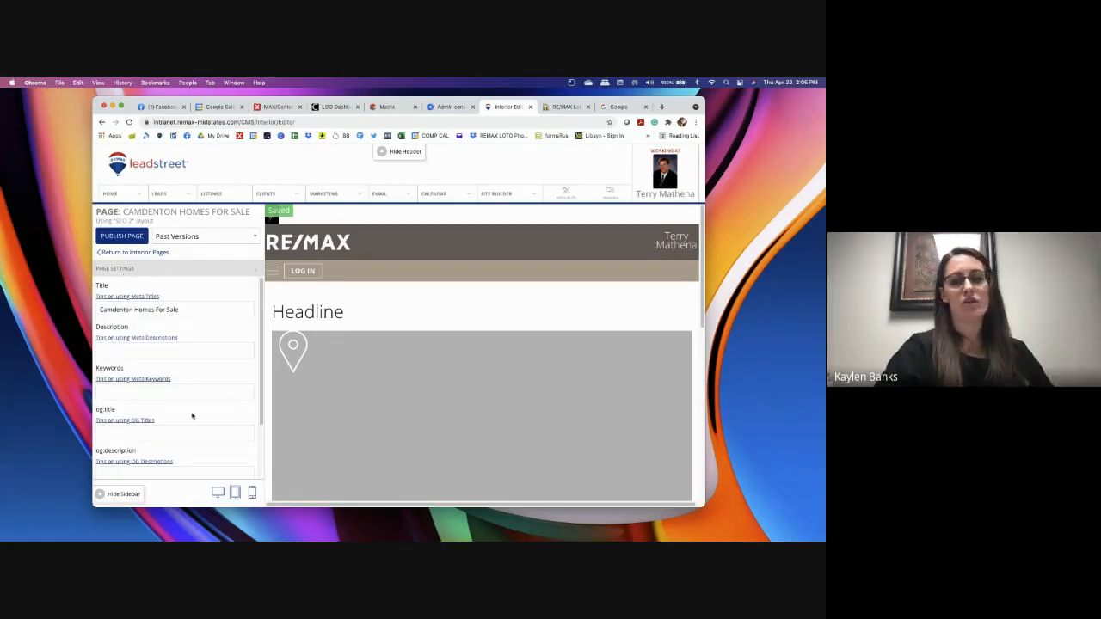
pyautogui.click(166, 270)
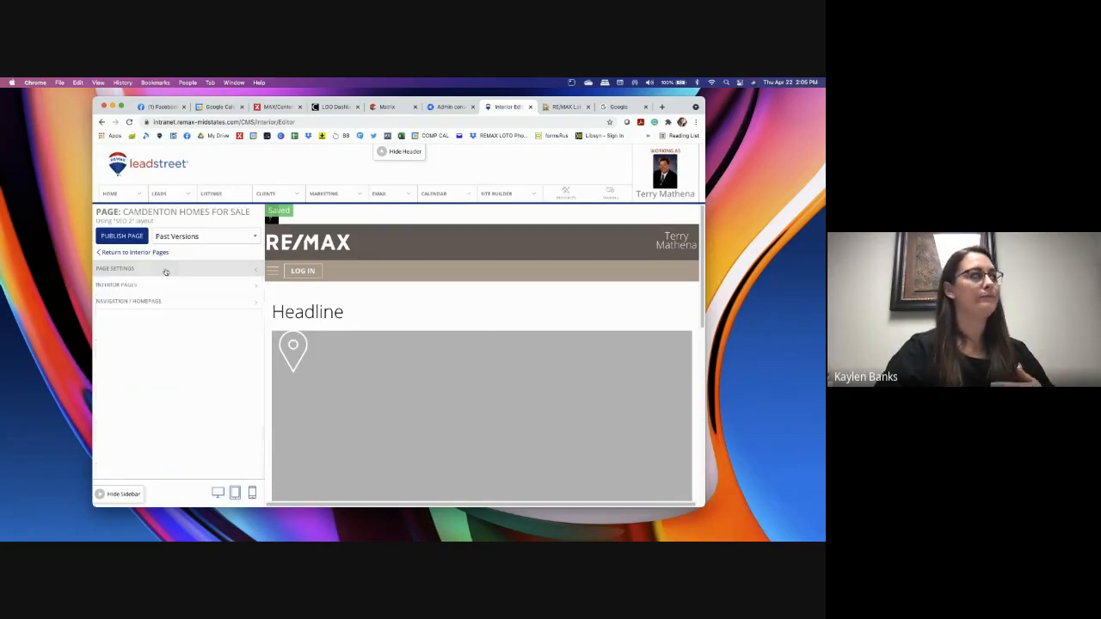
# Replace the placeholder headline in the interior page content with "Camdenton Homes For Sale".
pyautogui.click(115, 286)
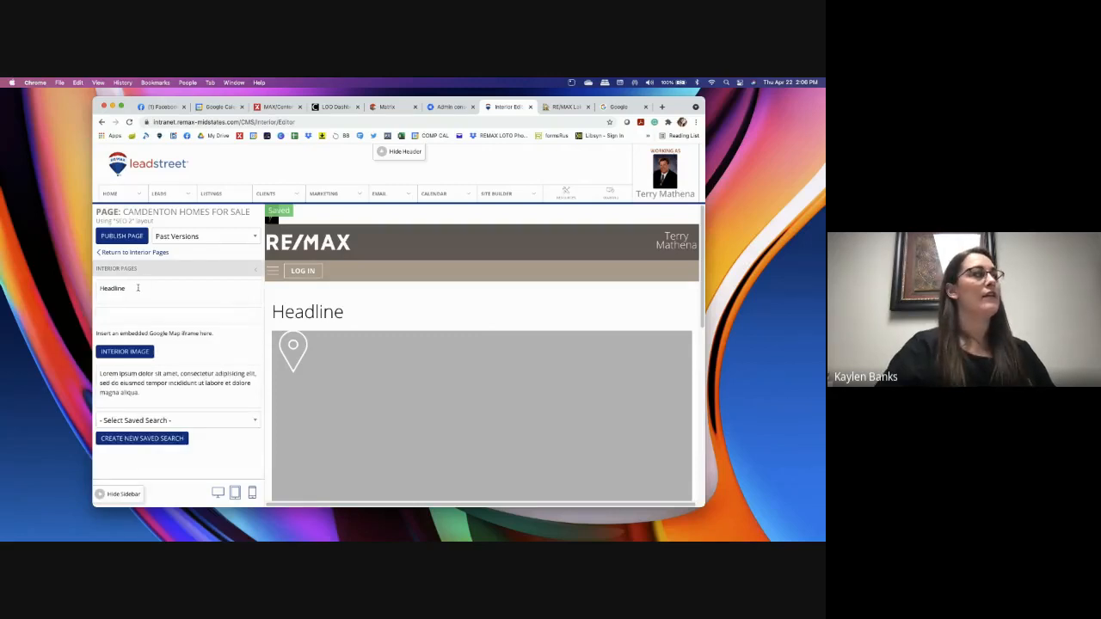
pyautogui.click(137, 288)
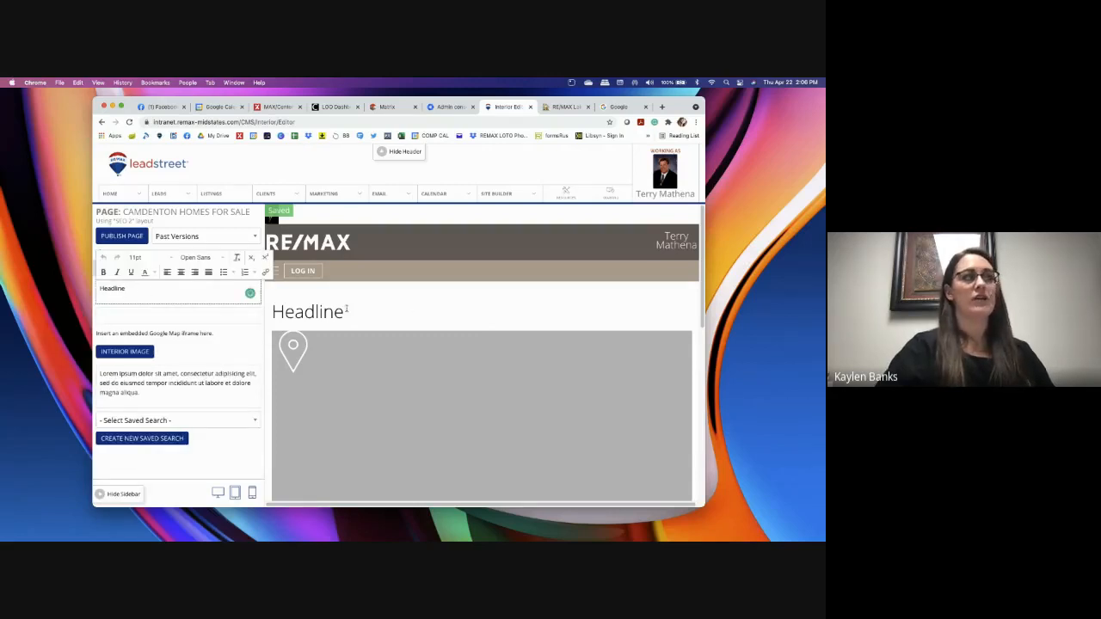
pyautogui.press('BackSpace')
pyautogui.press('BackSpace')
pyautogui.press('BackSpace')
pyautogui.press('BackSpace')
pyautogui.press('BackSpace')
pyautogui.press('BackSpace')
pyautogui.press('BackSpace')
pyautogui.press('BackSpace')
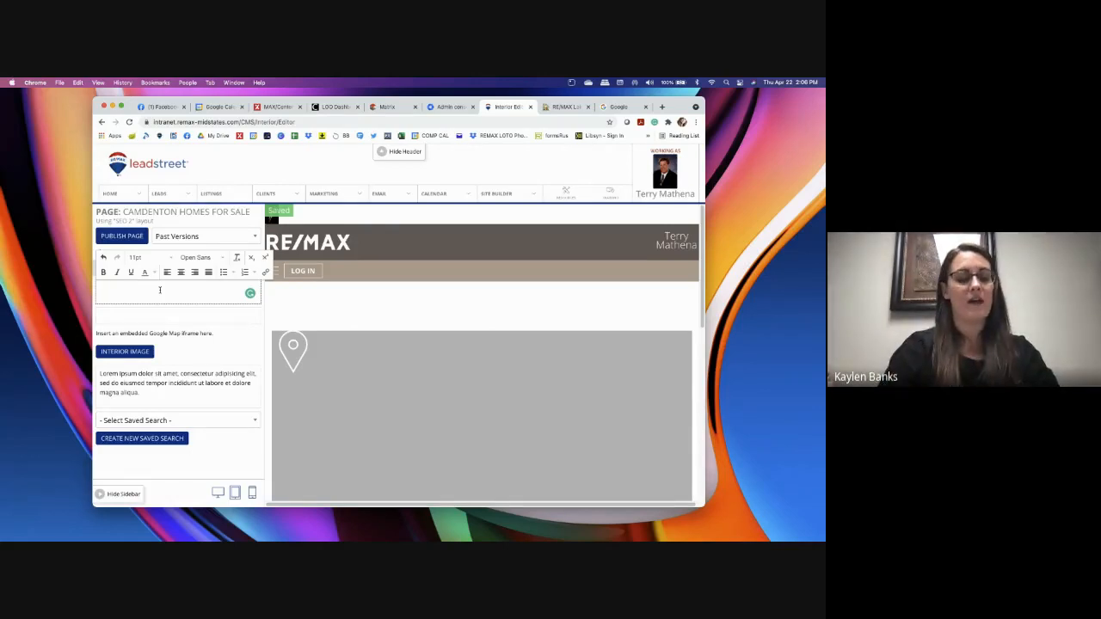
pyautogui.write('Camdenton')
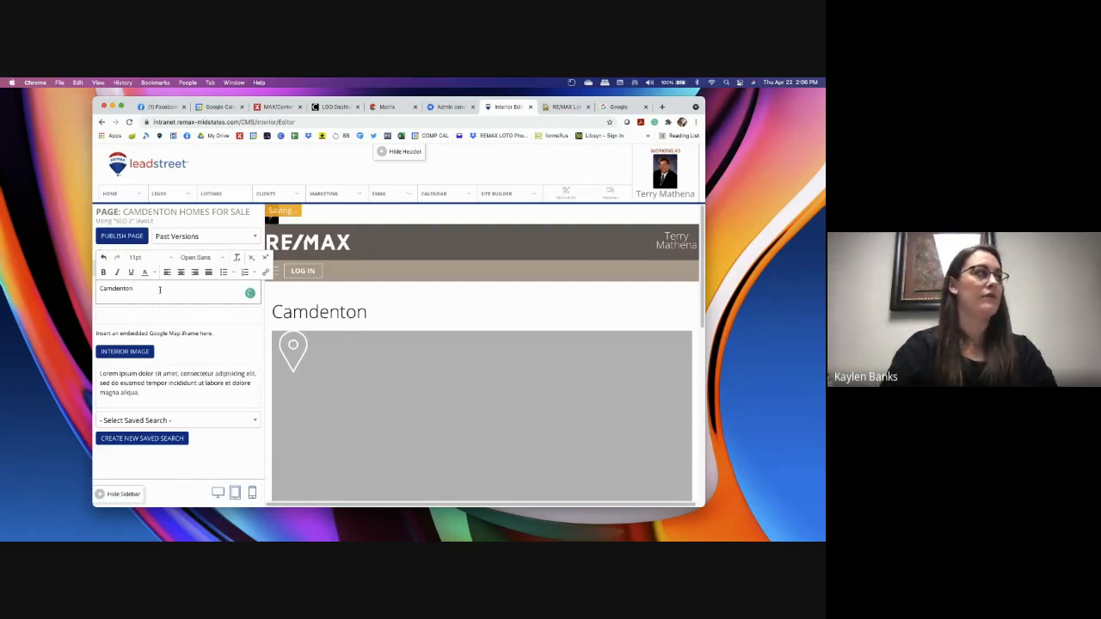
pyautogui.write(' Homes')
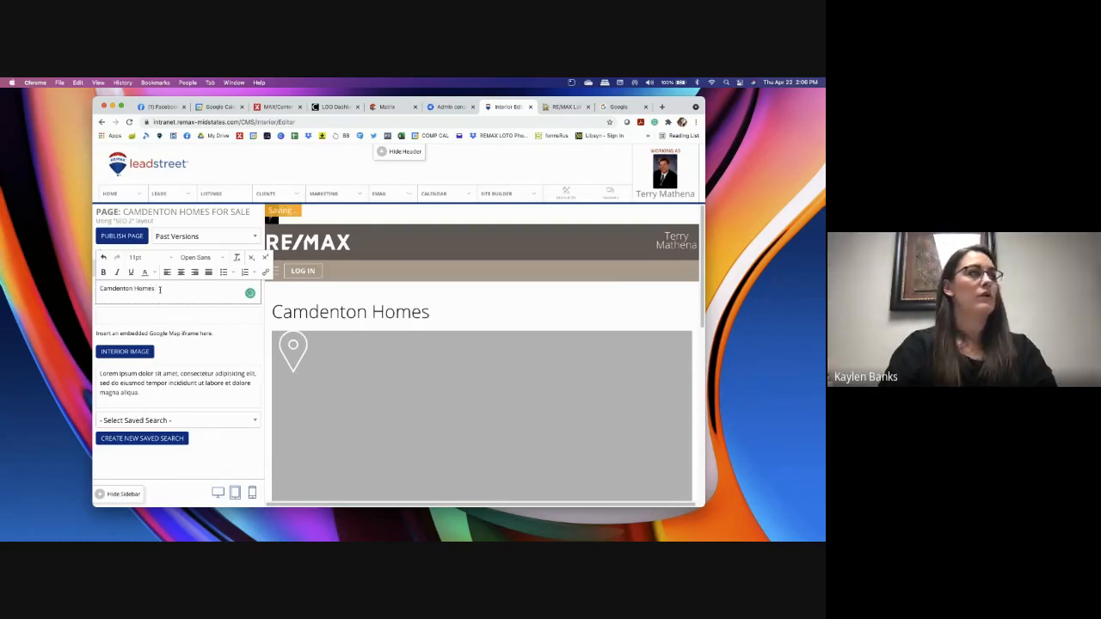
pyautogui.write(' For Sal')
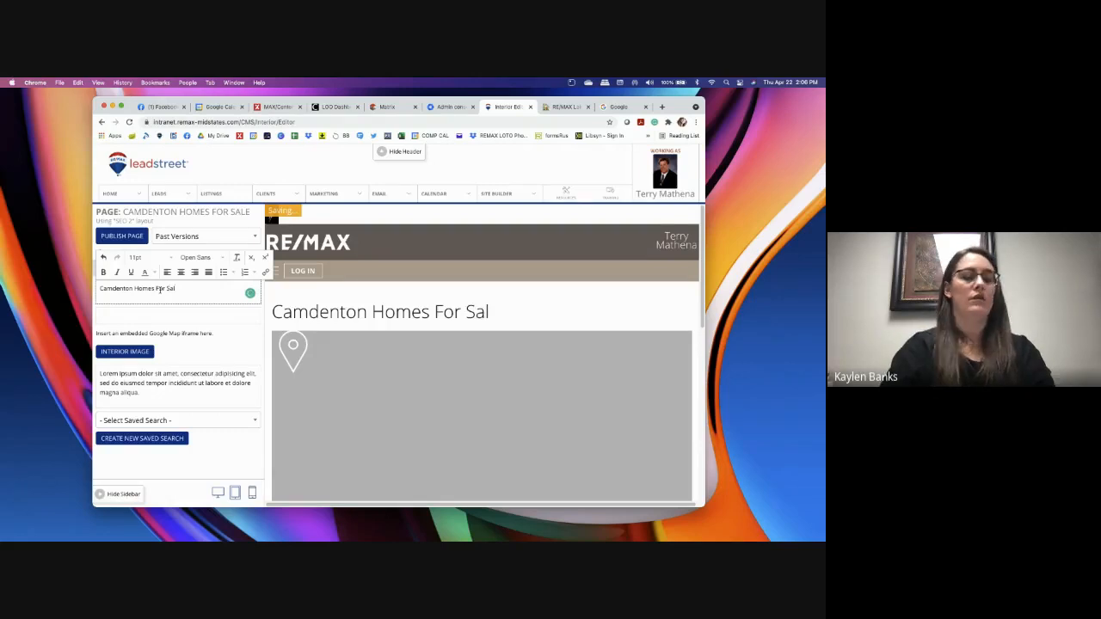
pyautogui.write('e')
# Search Google for "camdenton google maps" and open the Camdenton, Missouri map in Google Maps.
pyautogui.click(205, 313)
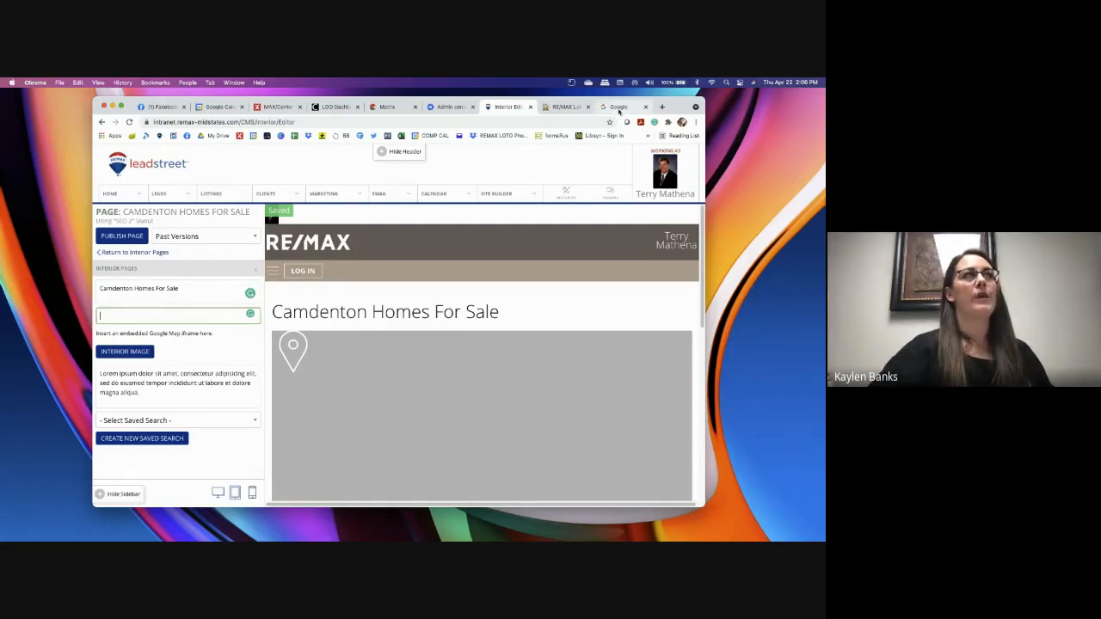
pyautogui.click(618, 107)
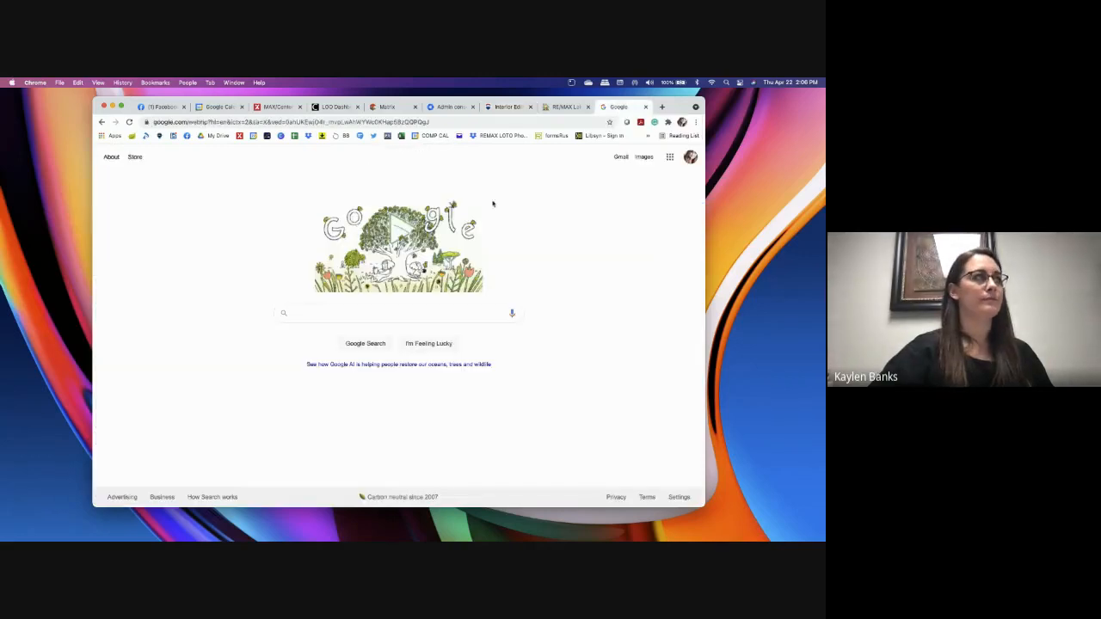
pyautogui.click(380, 313)
pyautogui.write('ca')
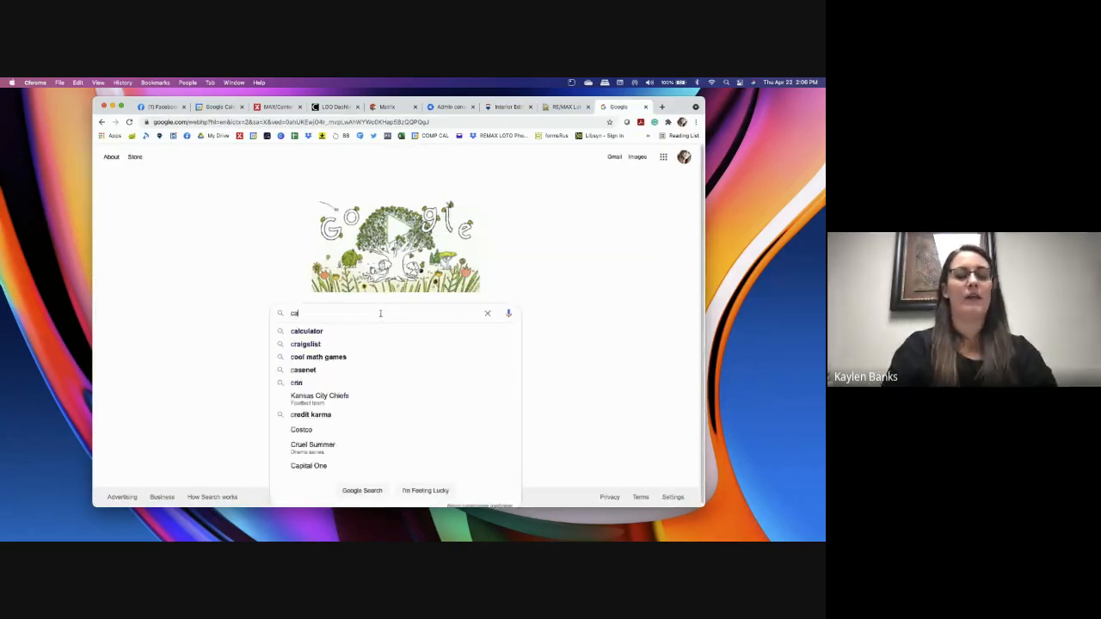
pyautogui.write('mdenton ')
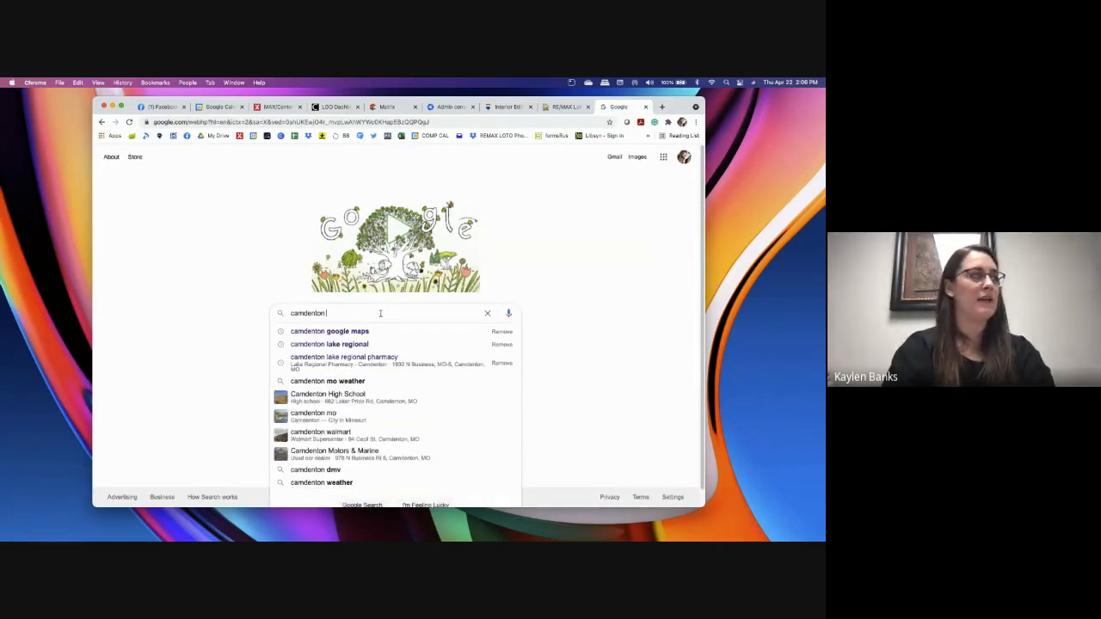
pyautogui.write('google ')
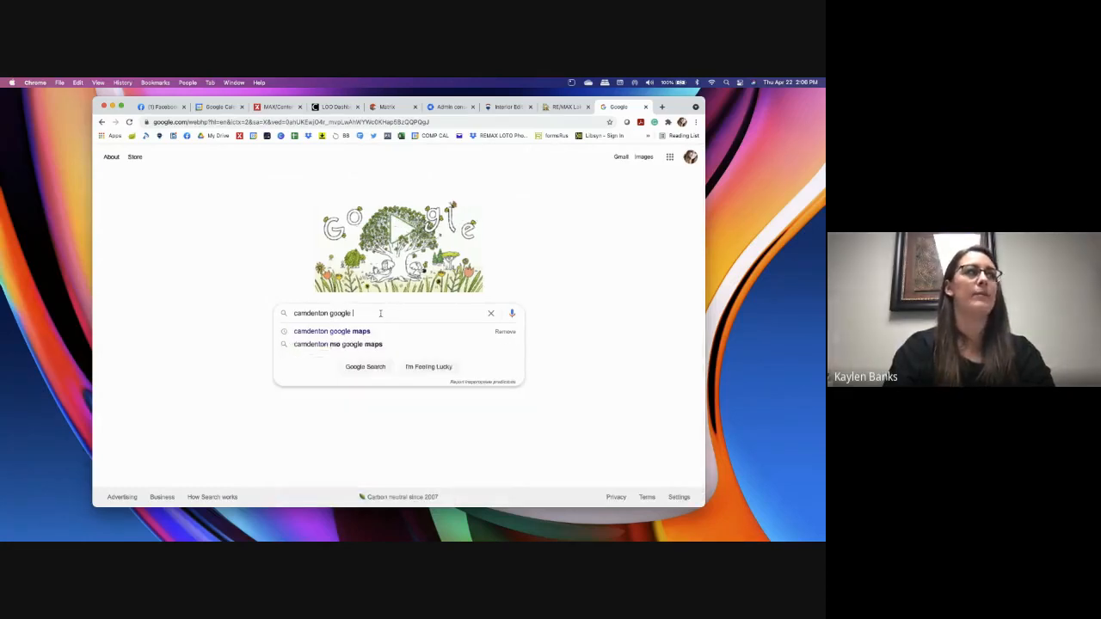
pyautogui.write('maps')
pyautogui.press('Return')
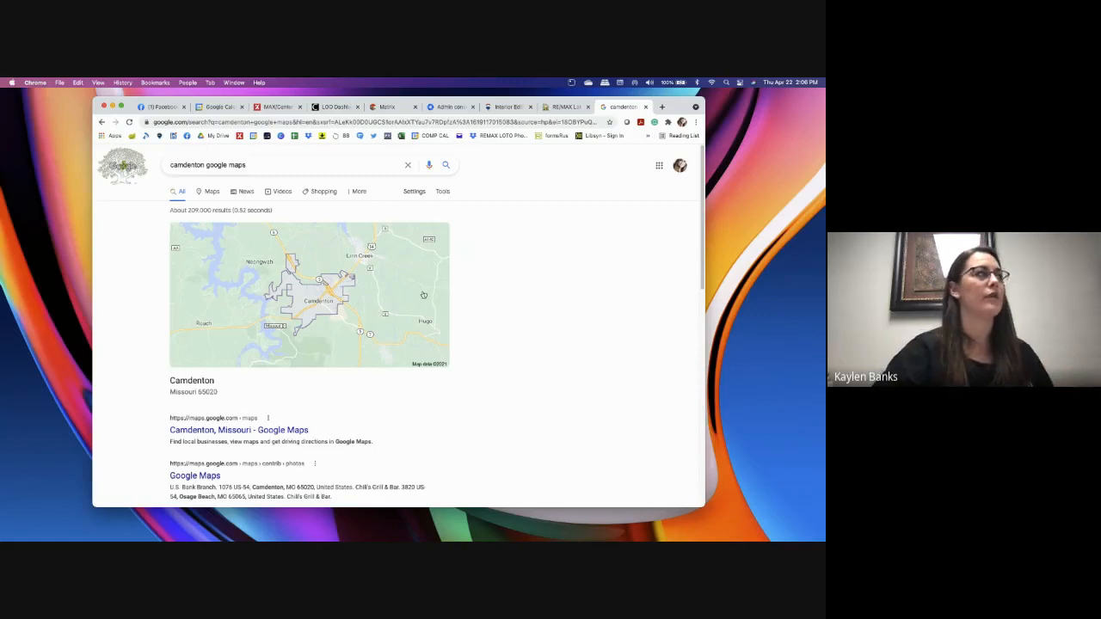
pyautogui.click(258, 283)
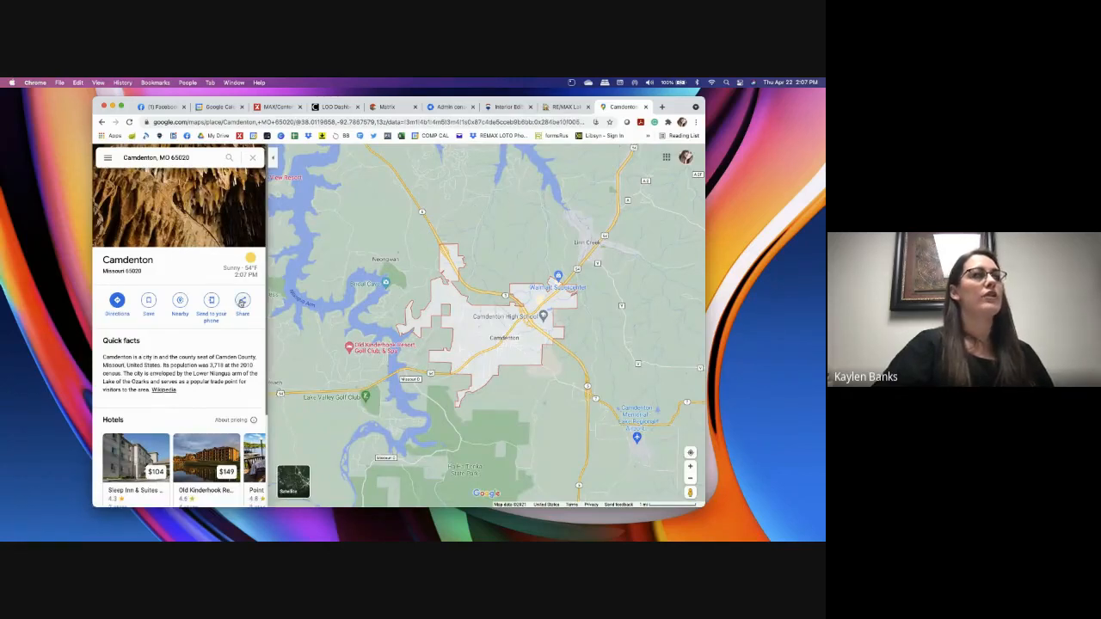
# Copy the medium-size embed HTML of the Camdenton map and paste it into the page's Google Map iframe field in the leadstreet editor.
pyautogui.click(242, 301)
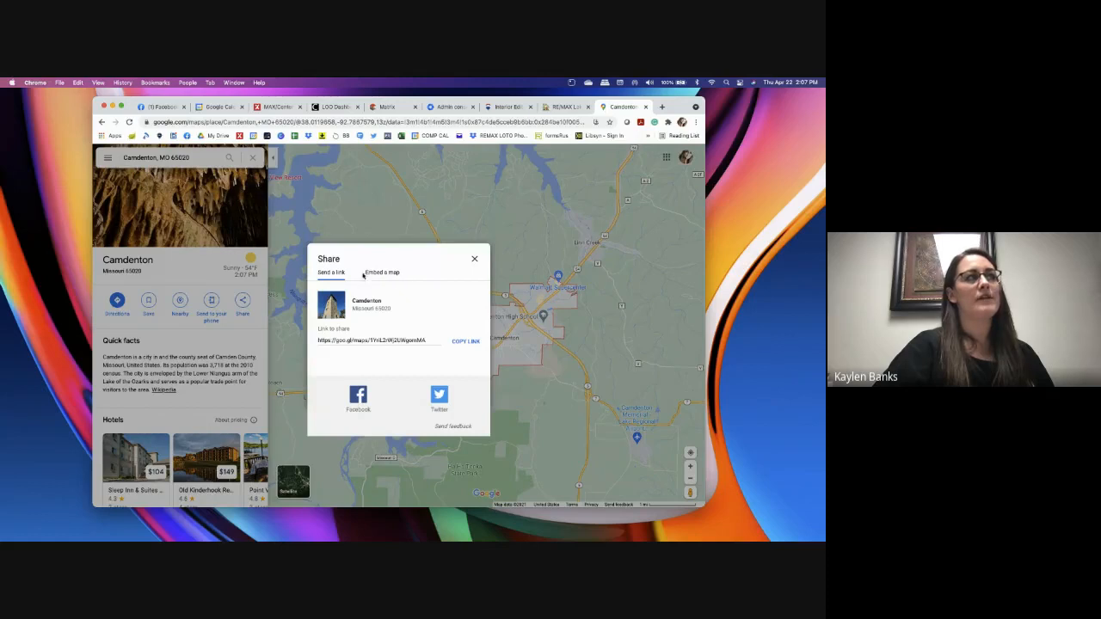
pyautogui.click(389, 273)
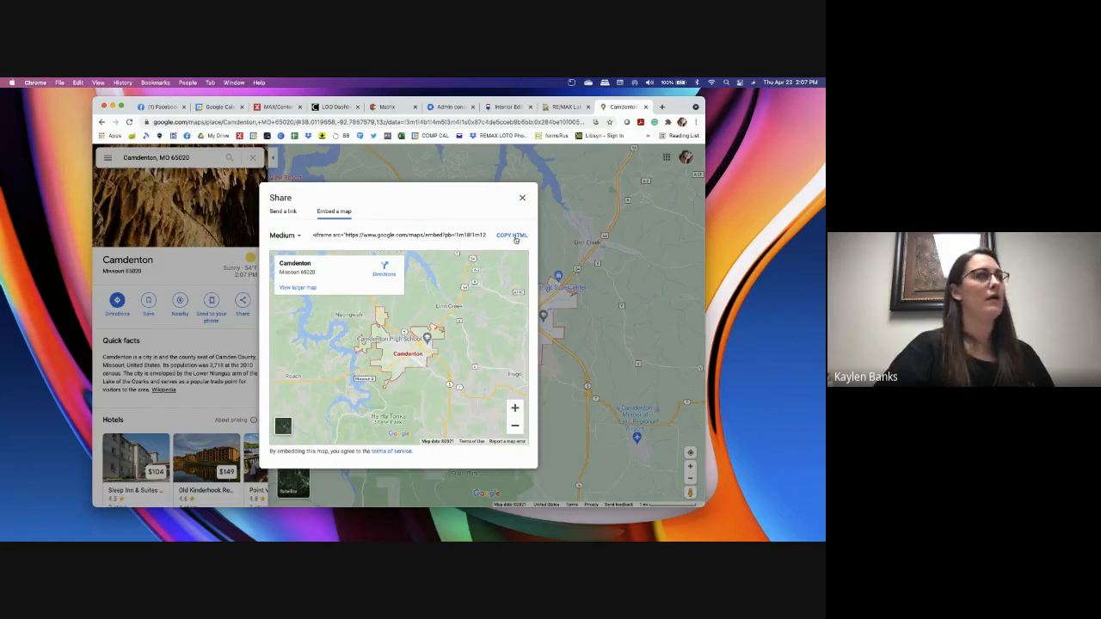
pyautogui.click(512, 235)
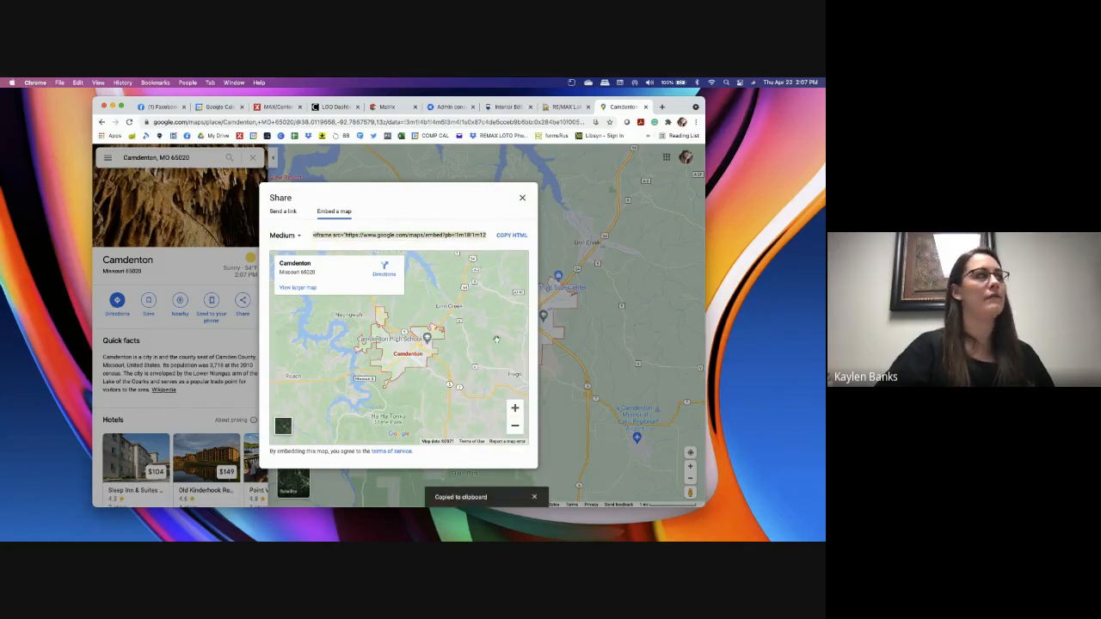
pyautogui.click(505, 107)
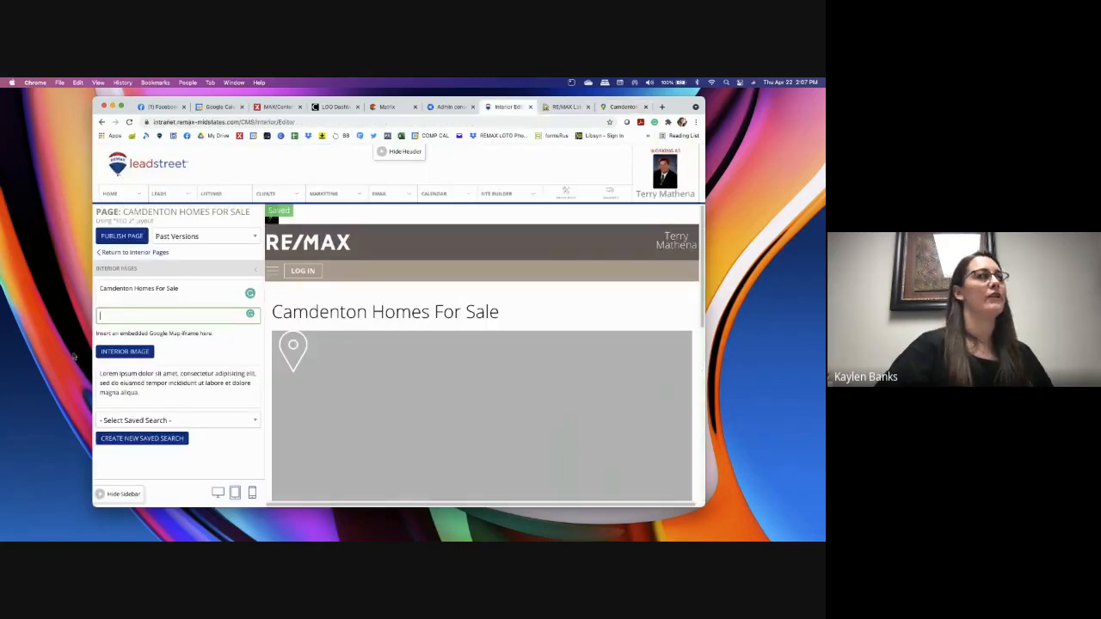
pyautogui.press('super+v')
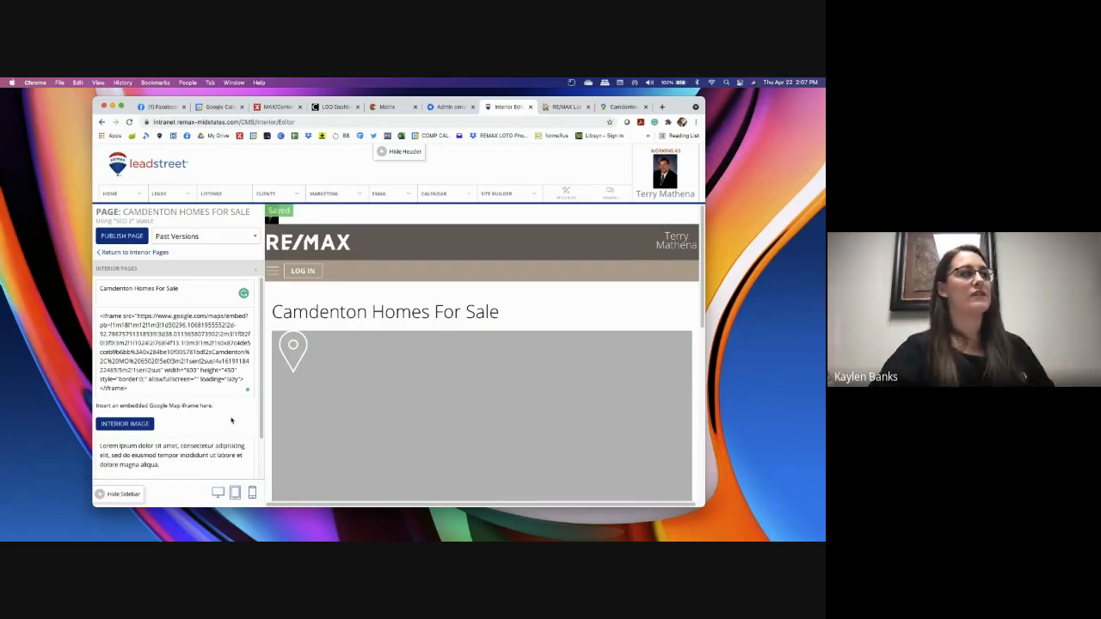
pyautogui.scroll(-3, 231, 420)
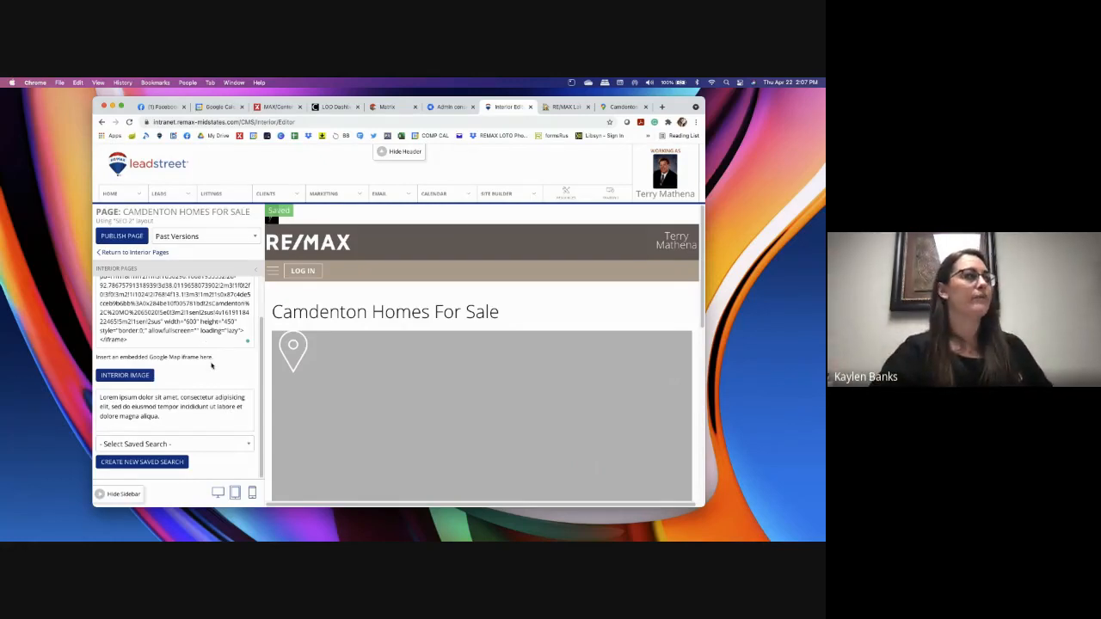
pyautogui.click(134, 381)
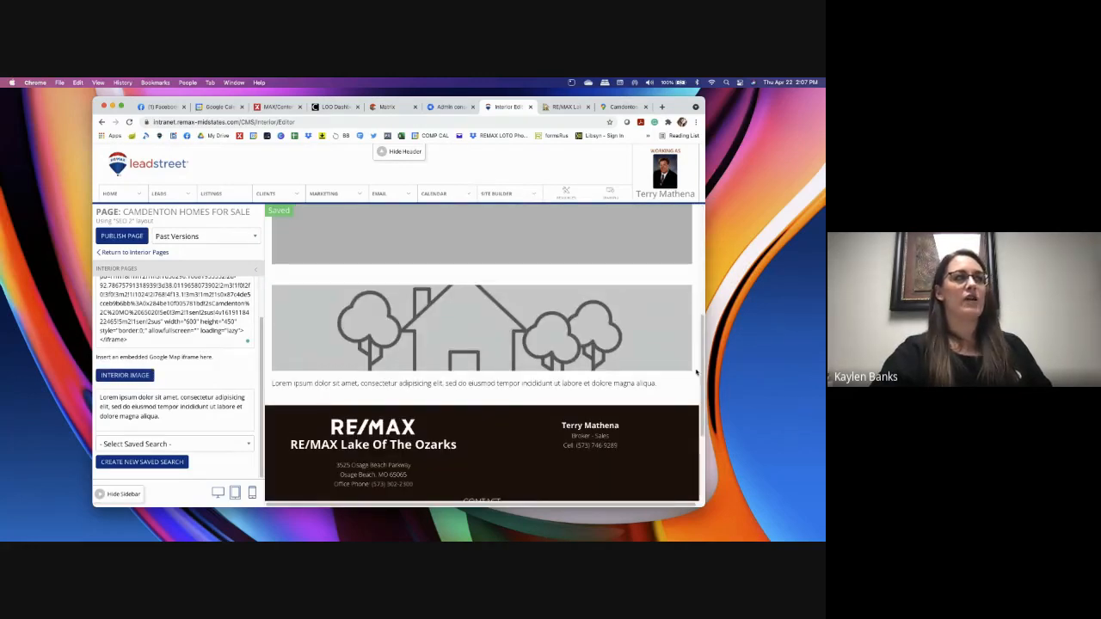
pyautogui.click(127, 376)
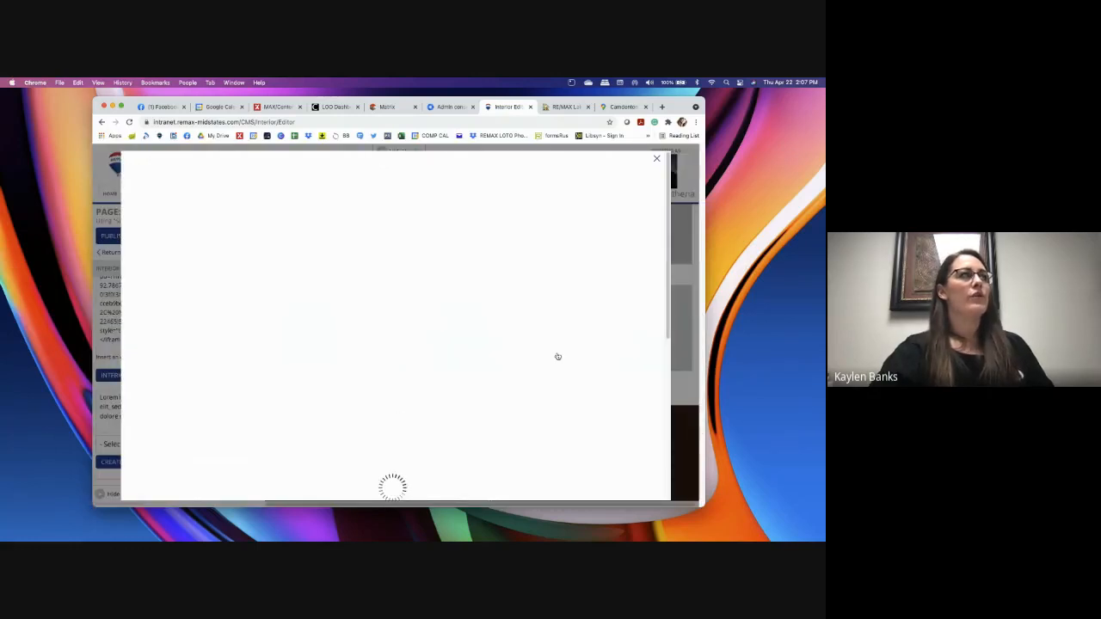
pyautogui.click(677, 160)
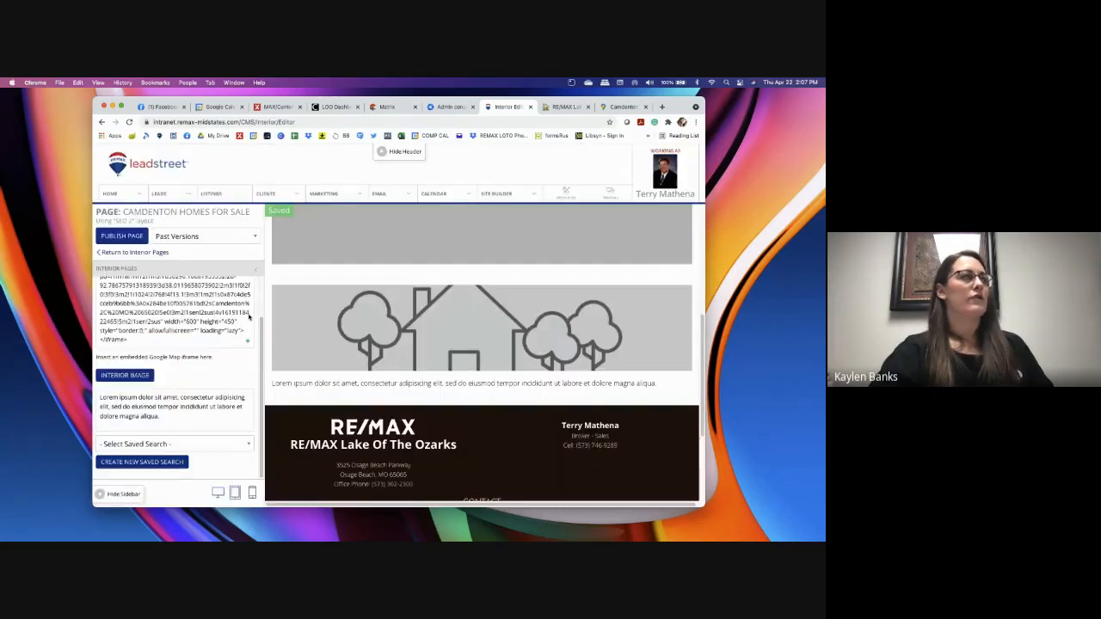
pyautogui.click(127, 377)
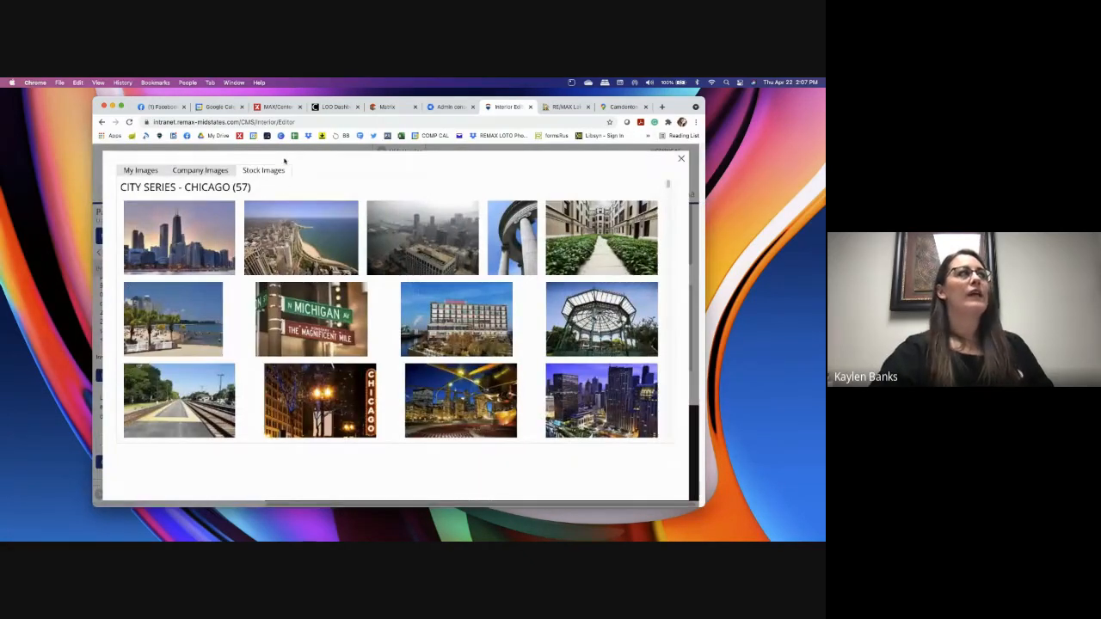
pyautogui.scroll(-5, 432, 426)
pyautogui.scroll(-10, 432, 414)
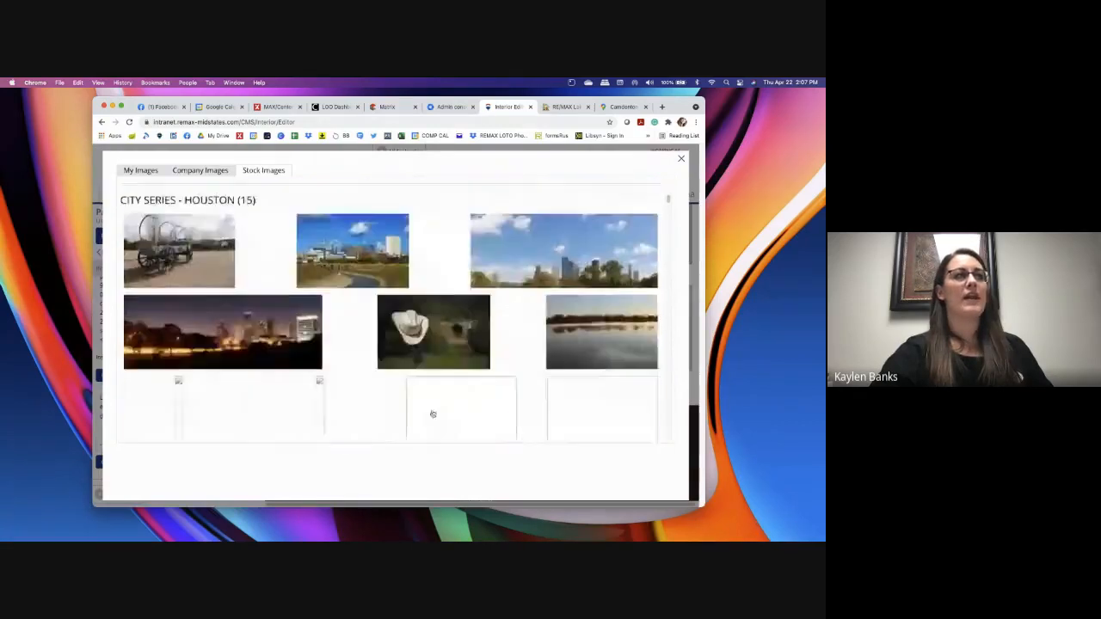
pyautogui.click(454, 238)
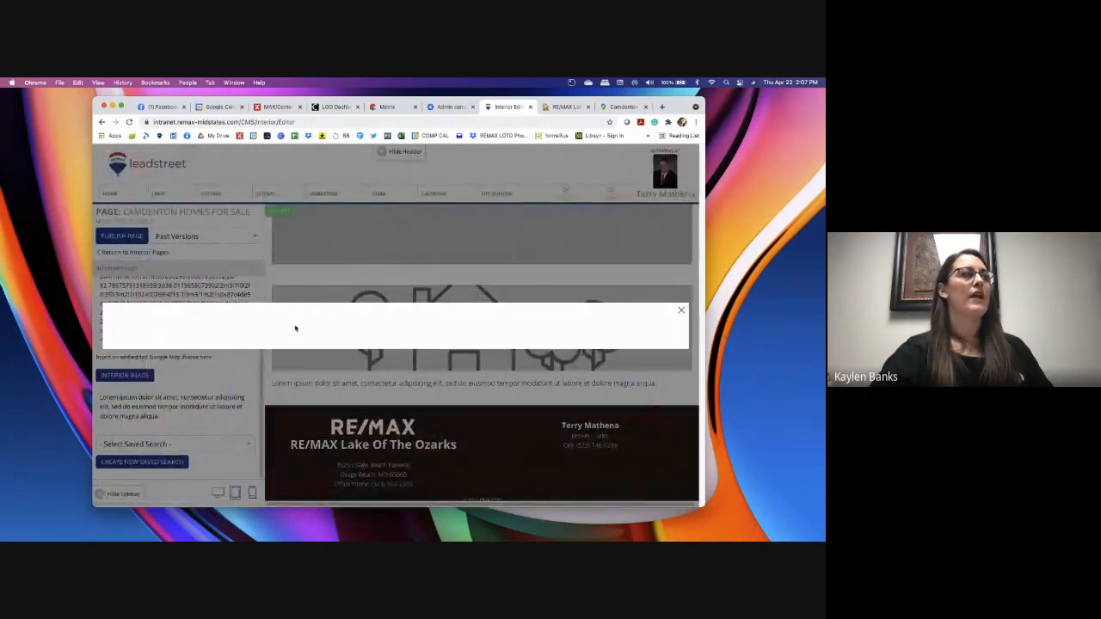
pyautogui.click(681, 309)
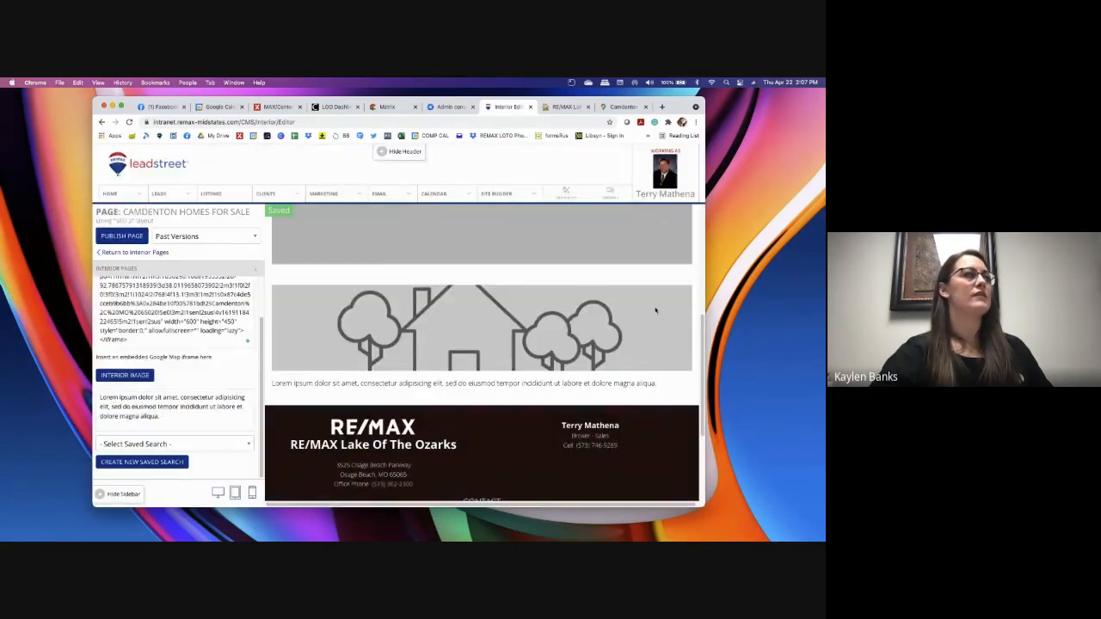
# Set the interior image to "Lake Of The Ozarks Sign.jpg" from the agent's own images.
pyautogui.click(139, 375)
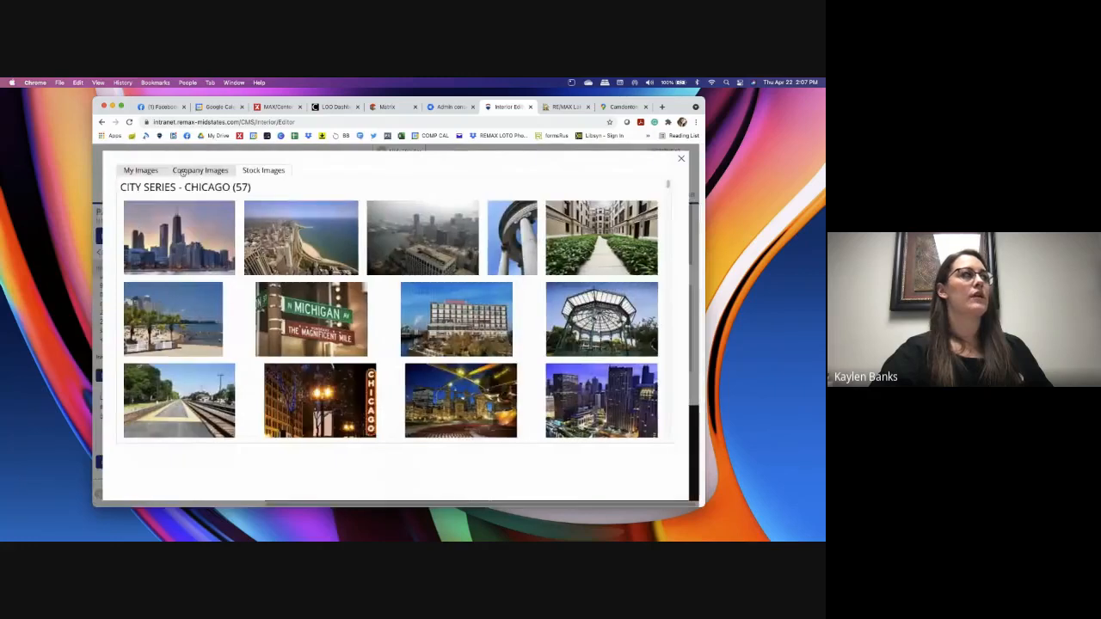
pyautogui.click(148, 170)
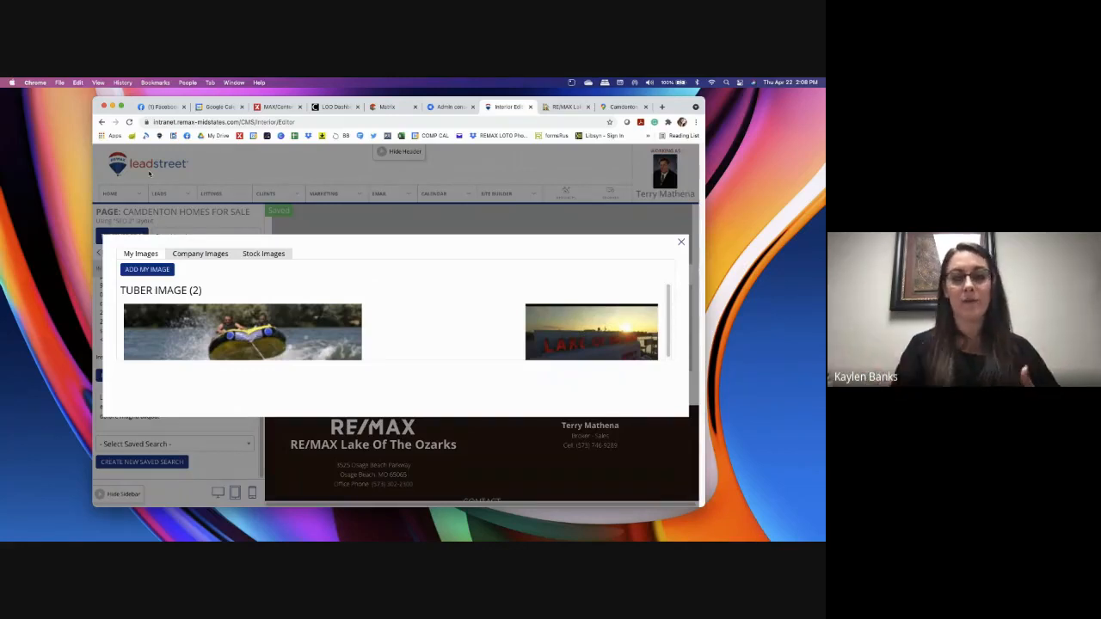
pyautogui.click(560, 322)
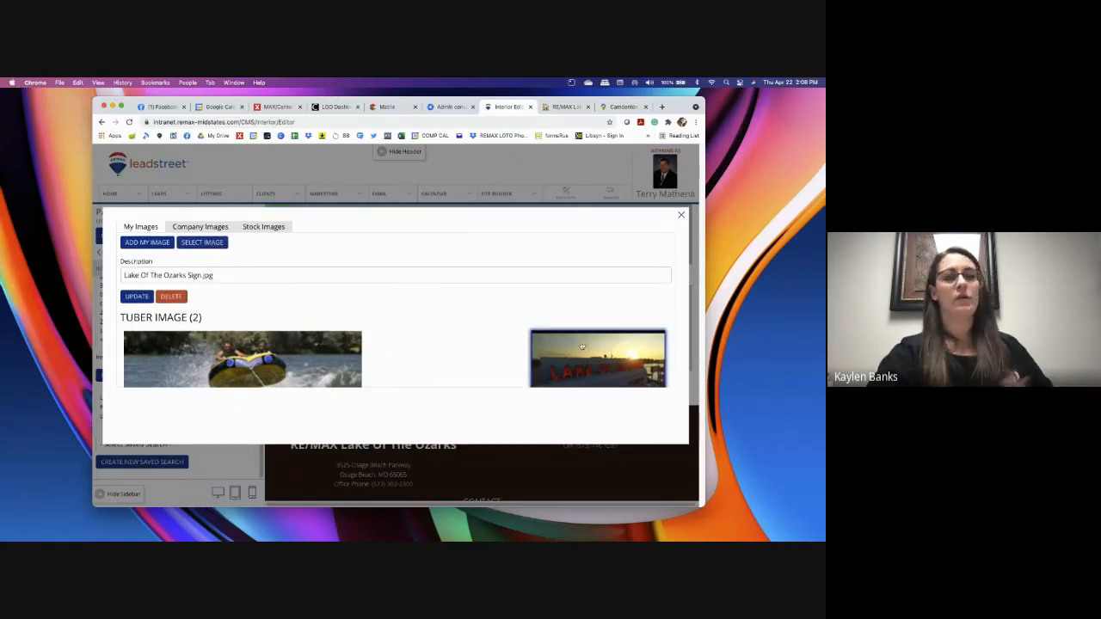
pyautogui.click(201, 243)
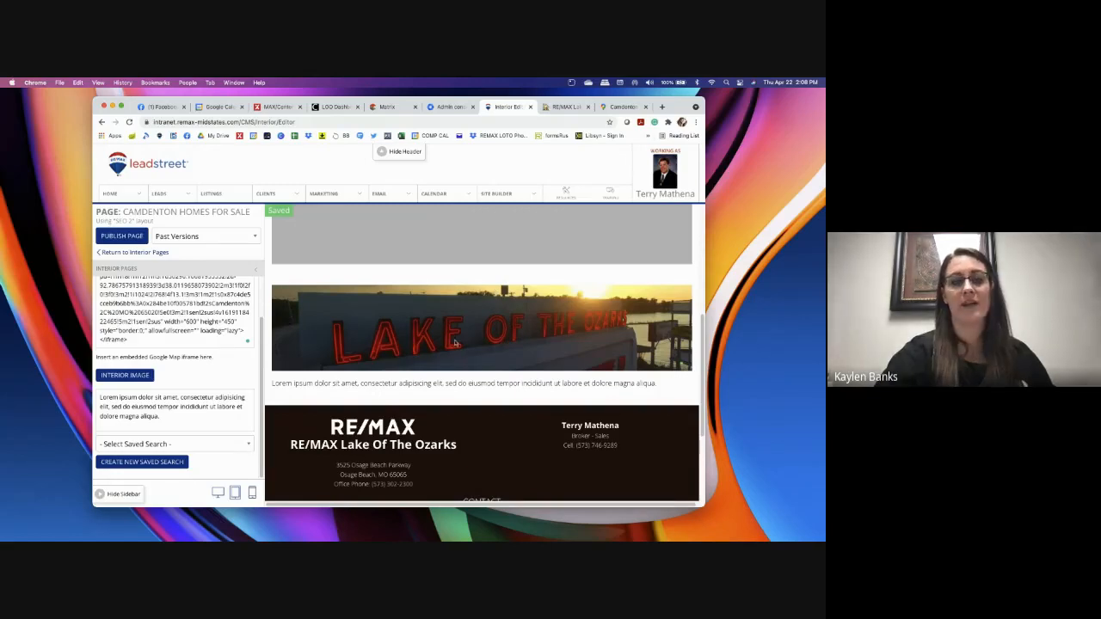
# Replace the lorem ipsum text below the interior image with "Page Content Here".
pyautogui.scroll(-2, 457, 344)
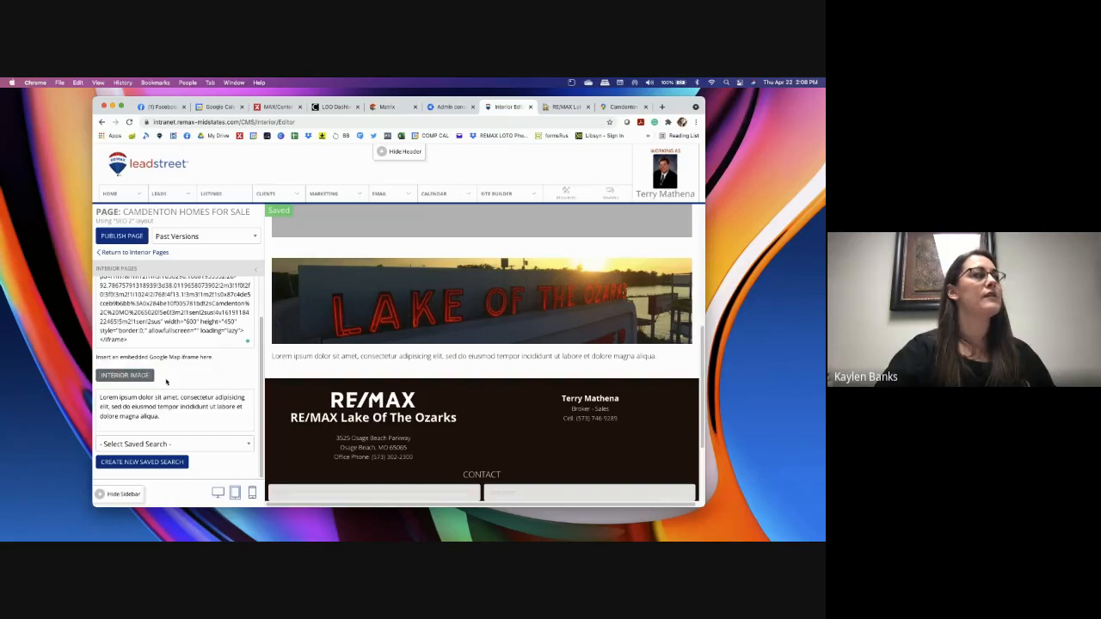
pyautogui.click(169, 417)
pyautogui.moveTo(169, 417); pyautogui.dragTo(91, 397)
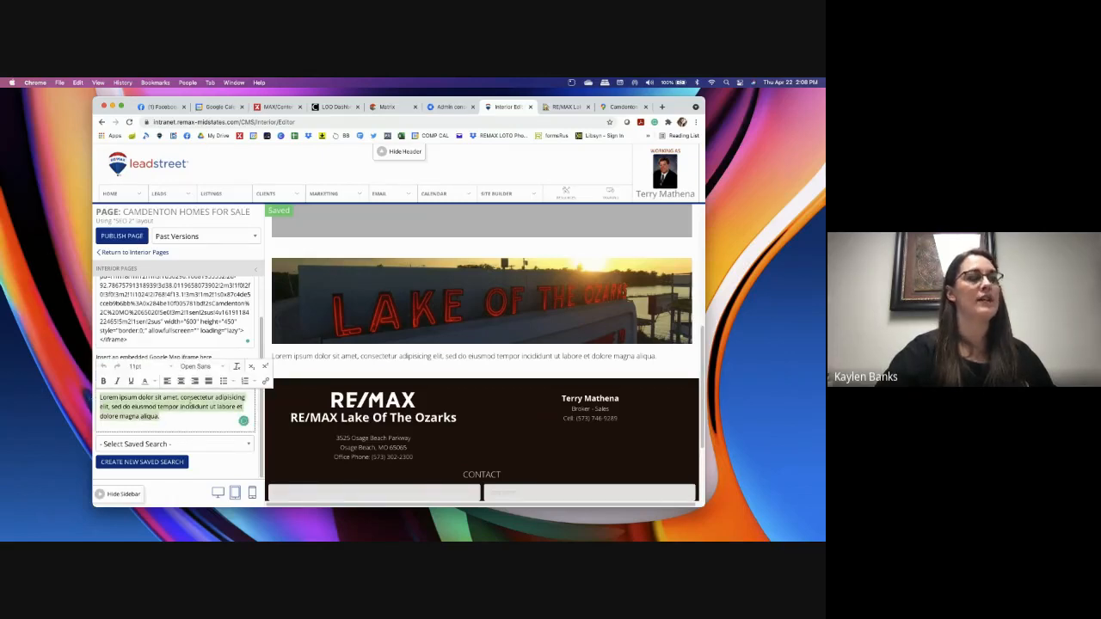
pyautogui.press('BackSpace')
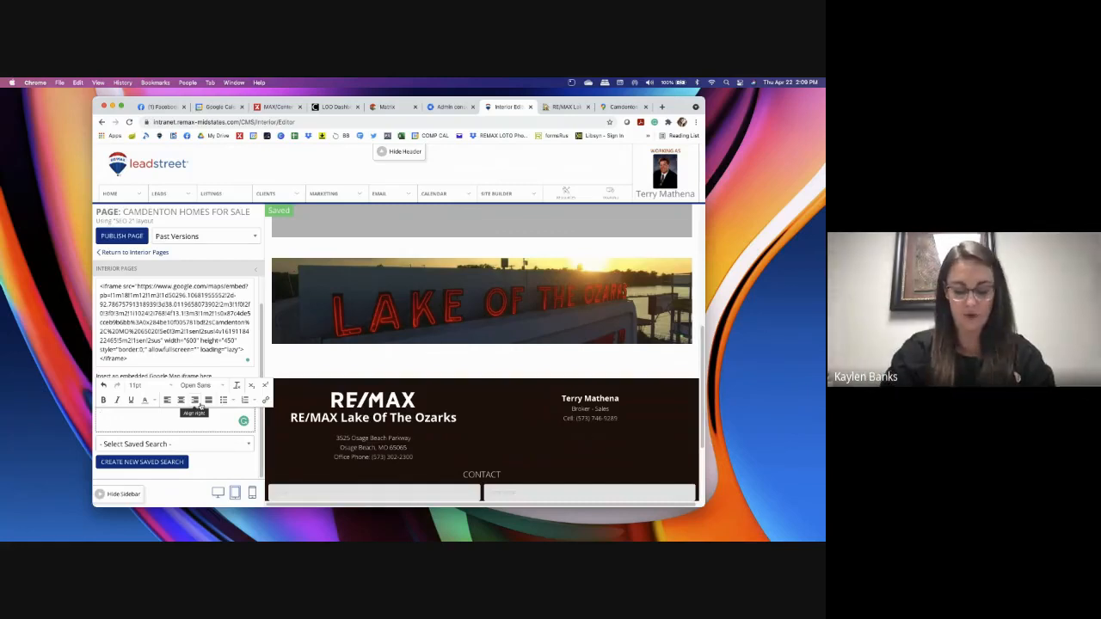
pyautogui.write('P')
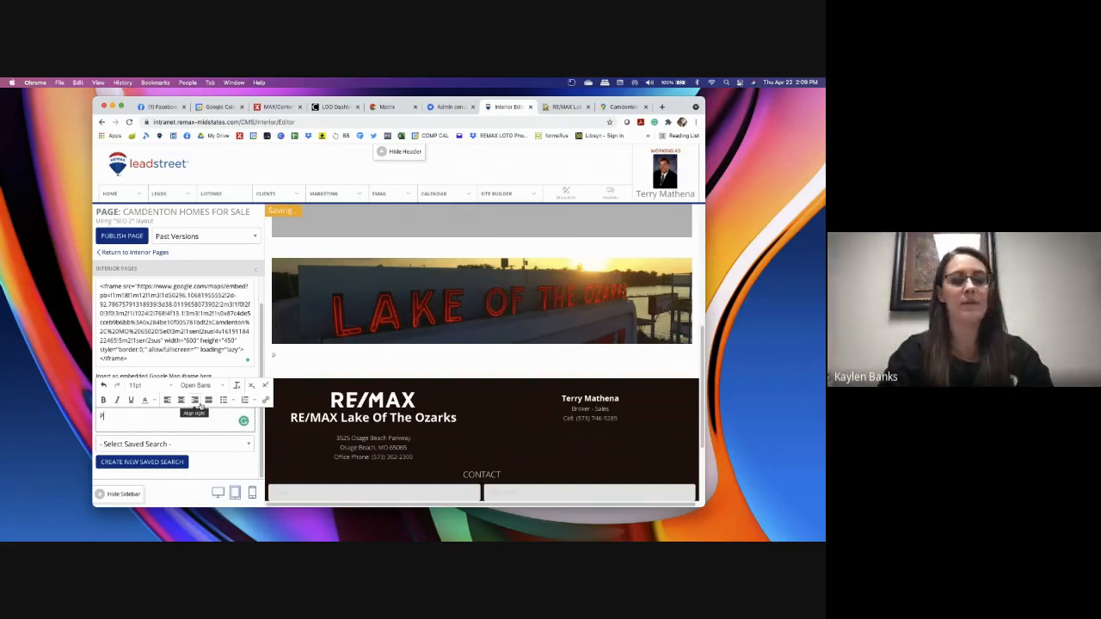
pyautogui.write('age Content Here')
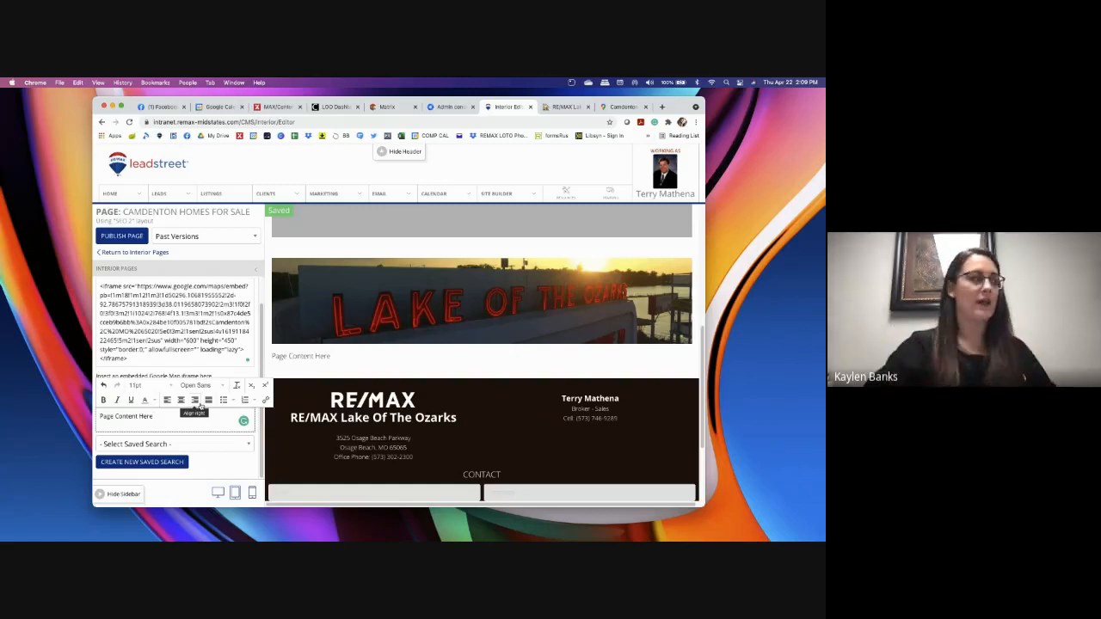
# Start creating a new saved search for the page and set its location to Camdenton, MO.
pyautogui.click(217, 460)
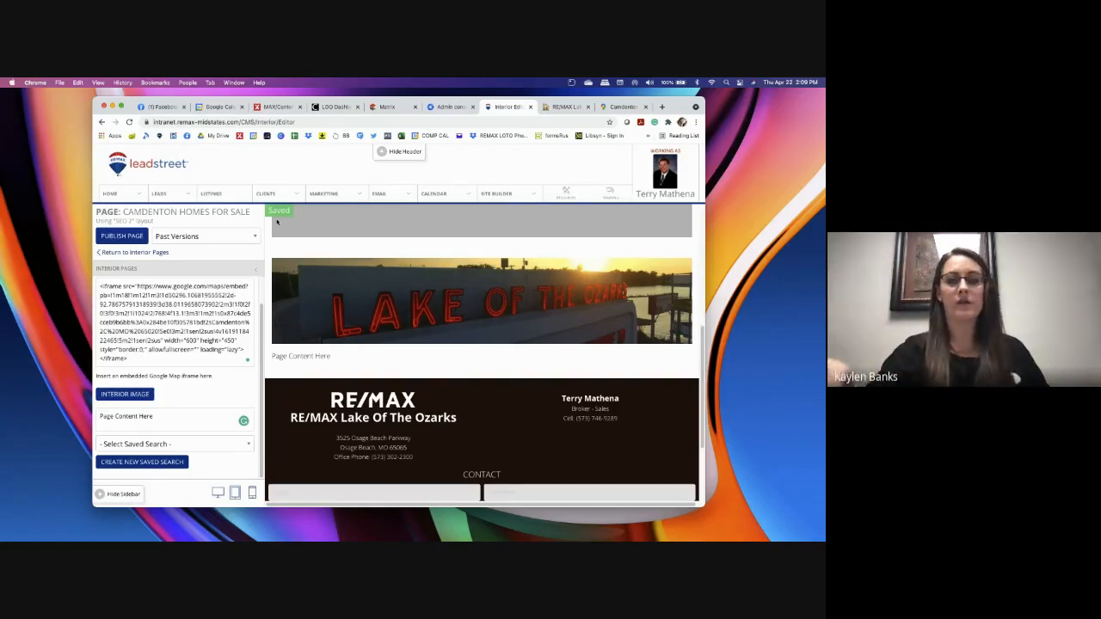
pyautogui.click(142, 464)
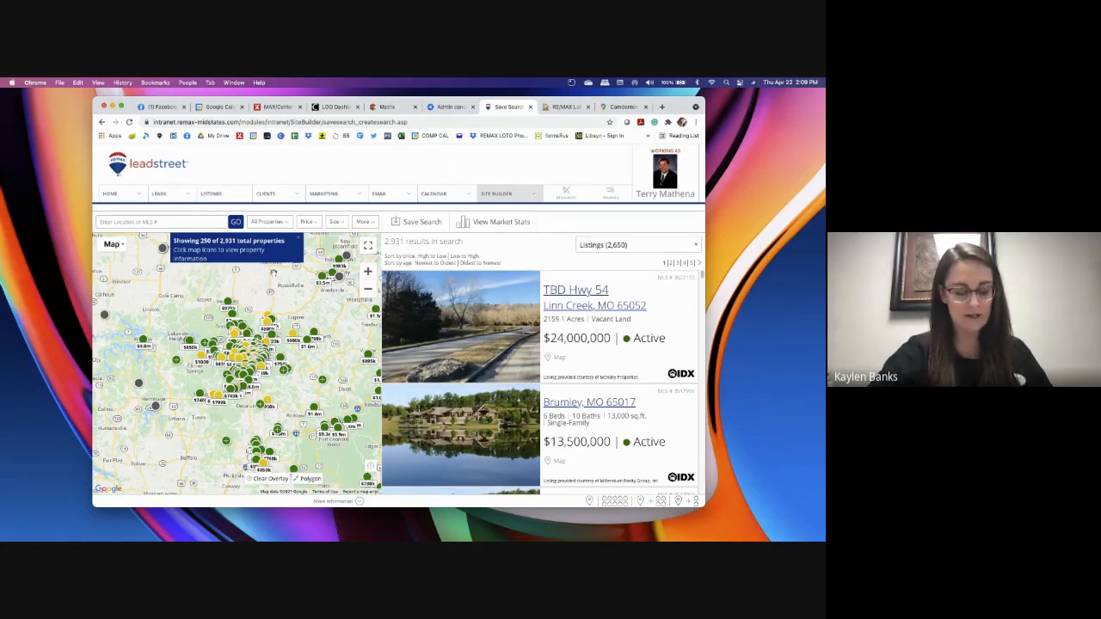
pyautogui.click(129, 225)
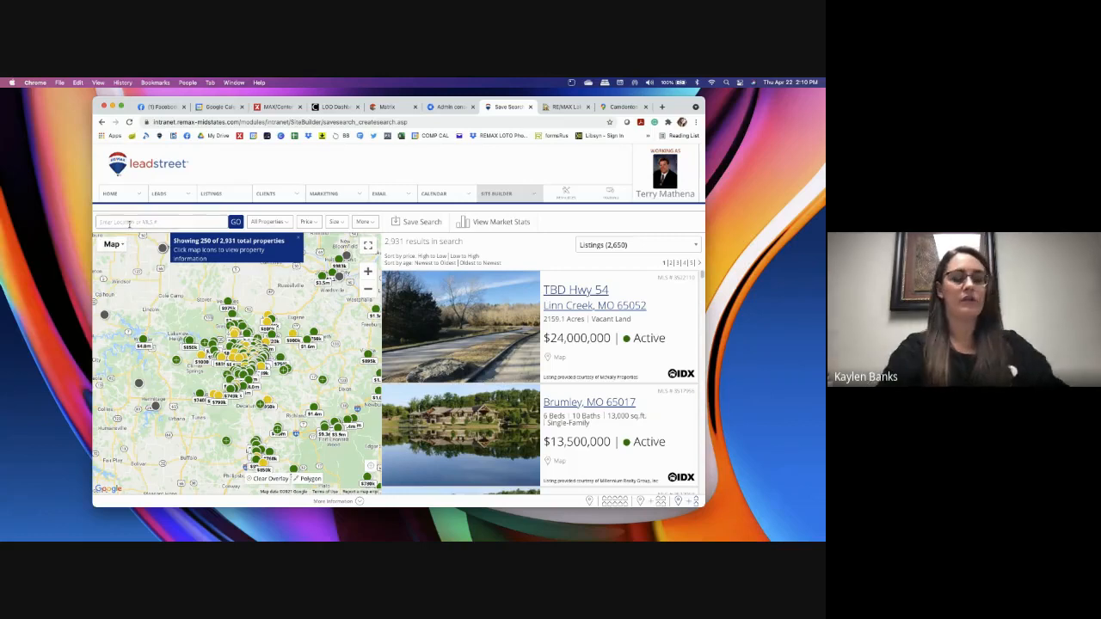
pyautogui.write('Camdenton')
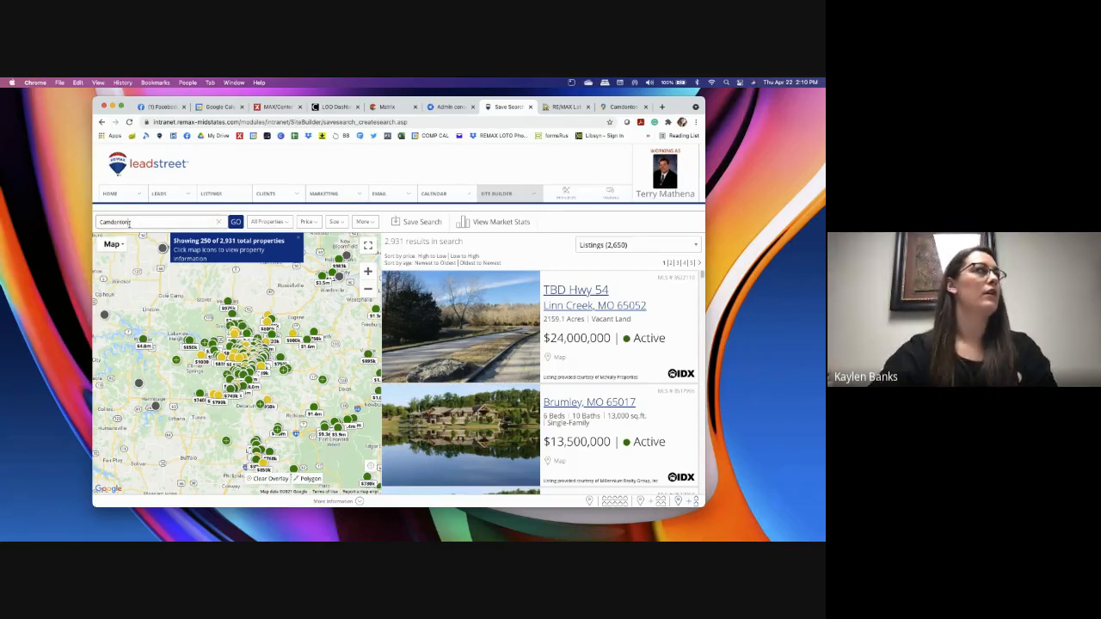
pyautogui.click(235, 222)
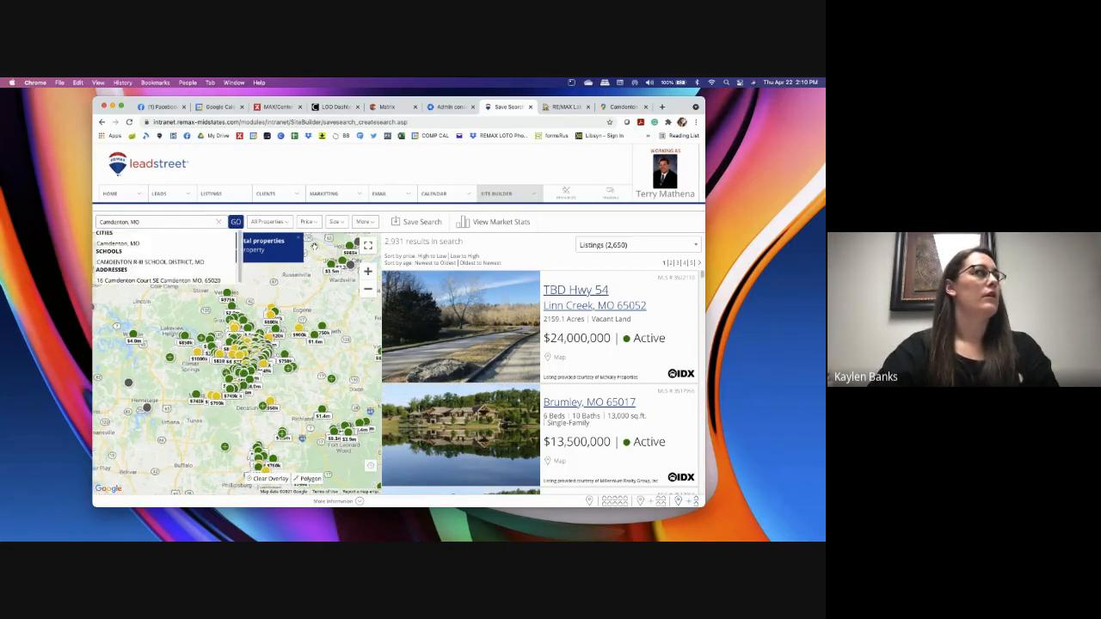
pyautogui.click(219, 222)
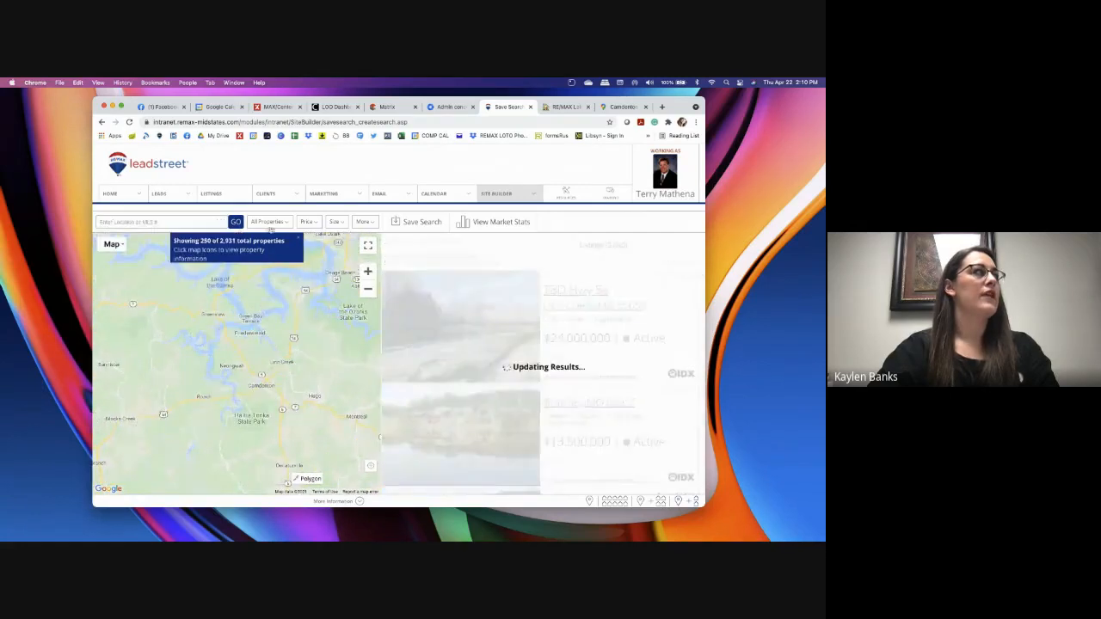
pyautogui.click(183, 221)
pyautogui.write('camde')
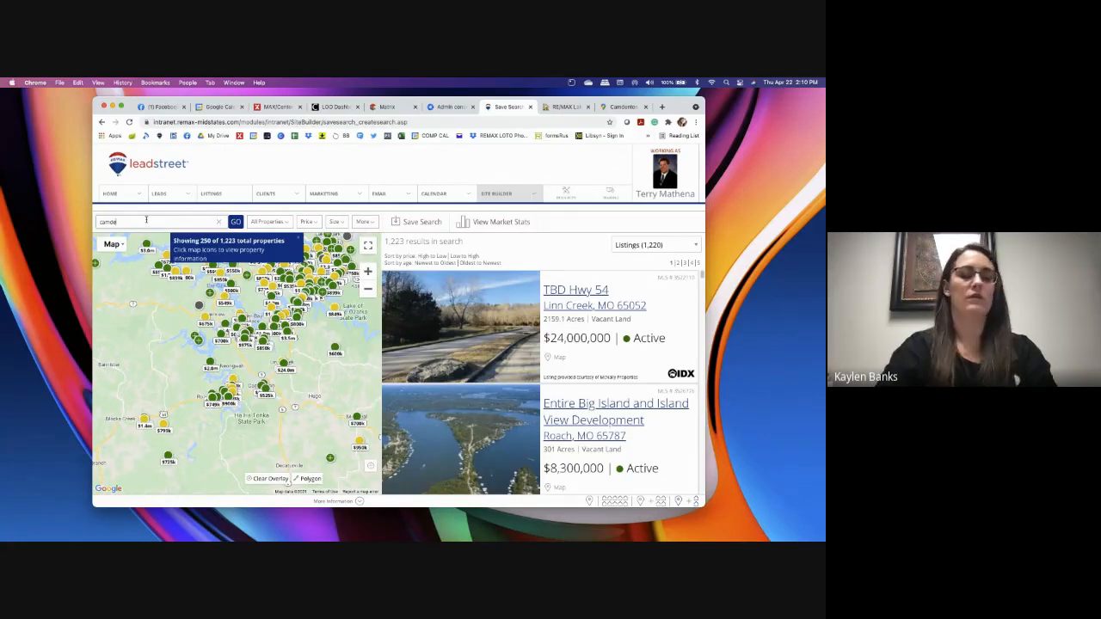
pyautogui.write('nton')
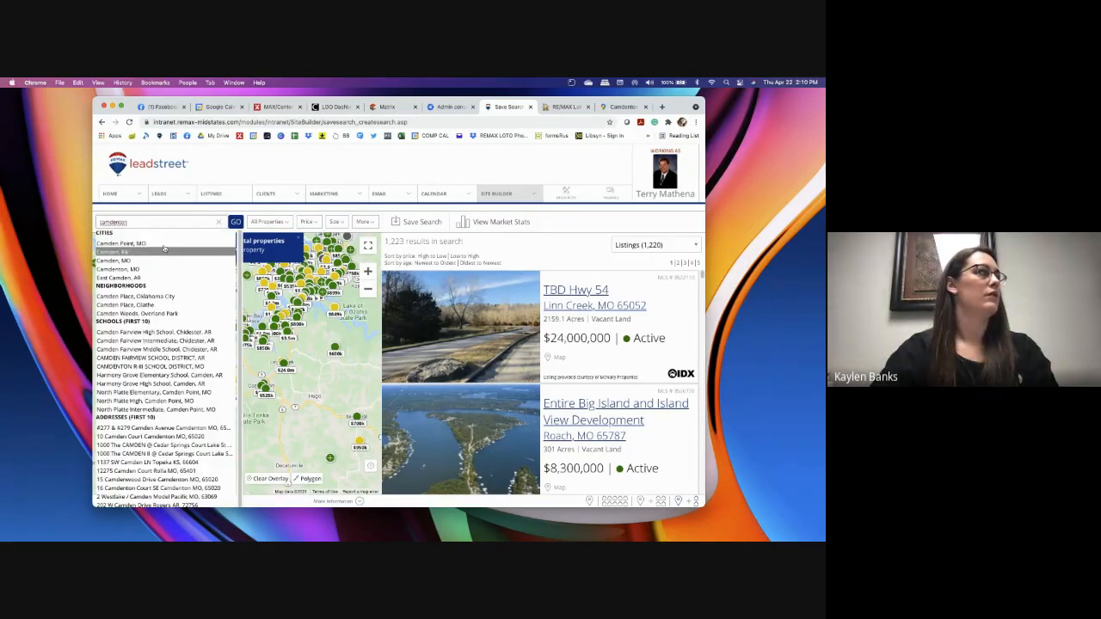
pyautogui.click(168, 243)
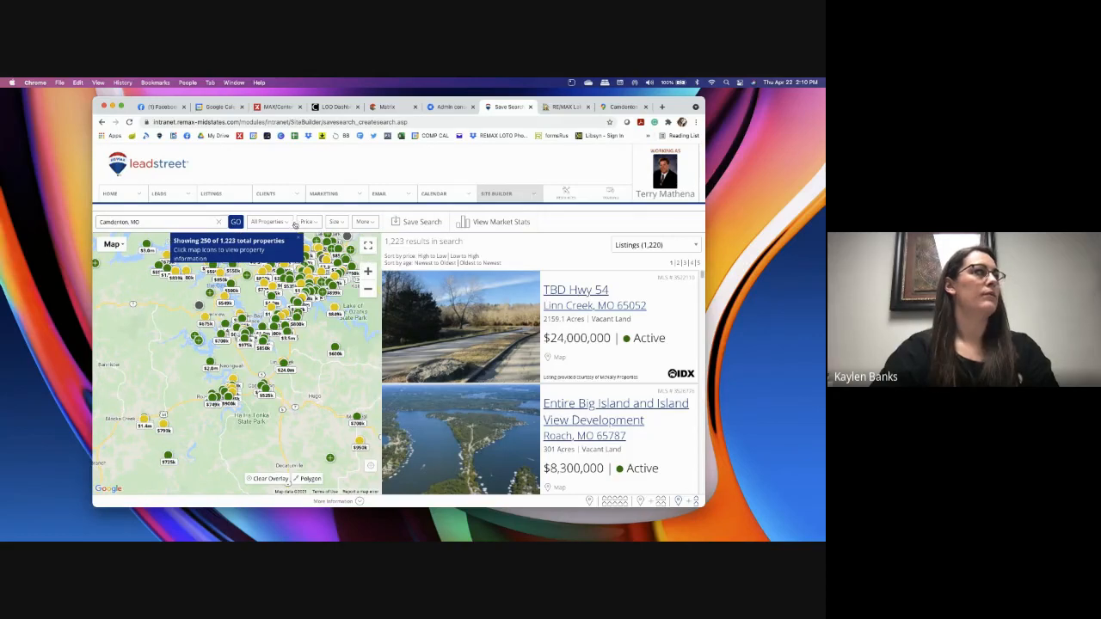
# Limit the search's property types to Single Family, Condo/Townhouse and Multi-Family, excluding Vacant Land, Commercial and Rental.
pyautogui.click(281, 223)
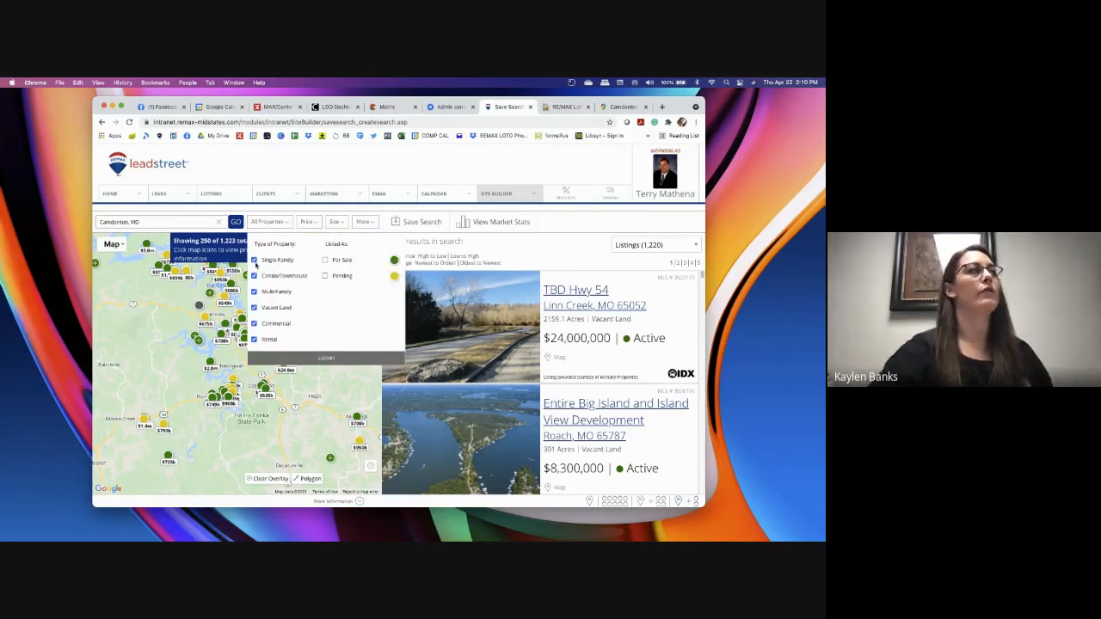
pyautogui.click(253, 260)
pyautogui.click(254, 292)
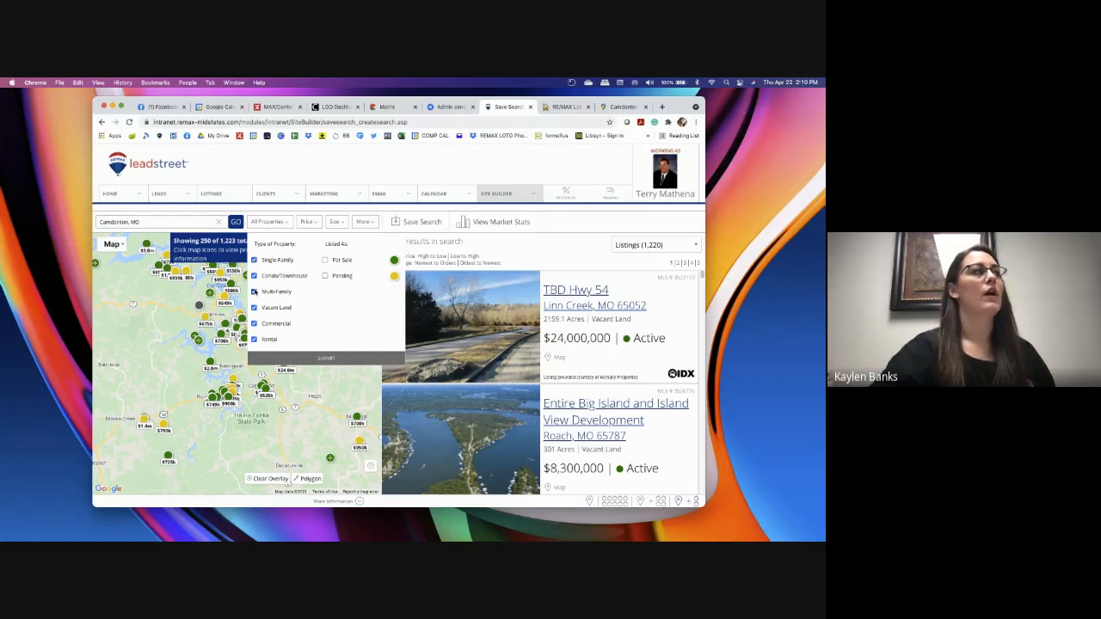
pyautogui.click(254, 308)
pyautogui.click(253, 323)
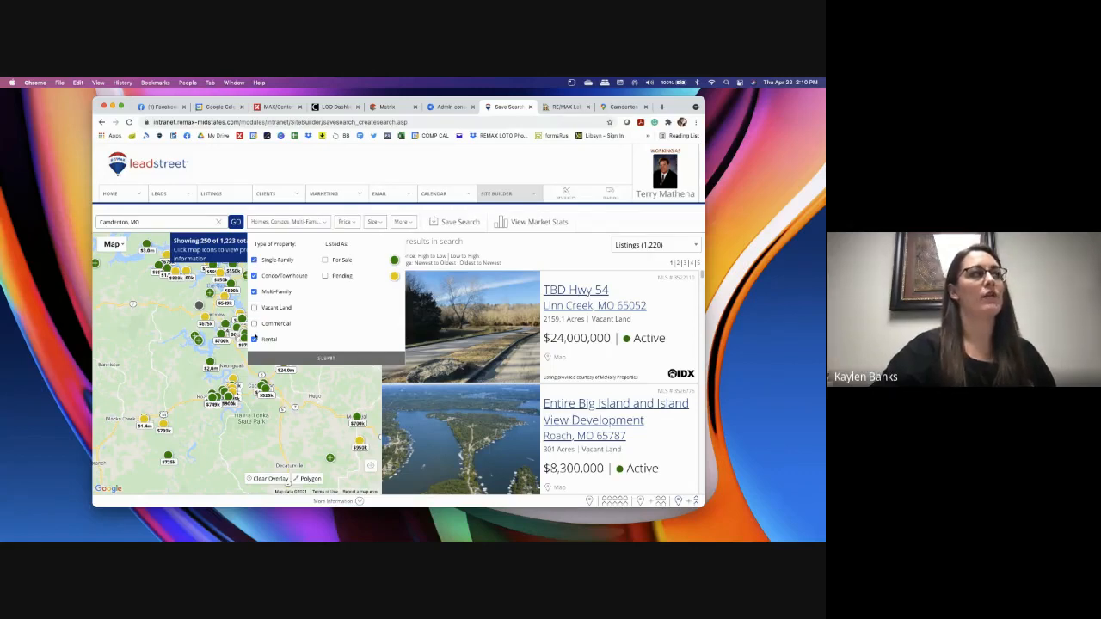
pyautogui.click(254, 338)
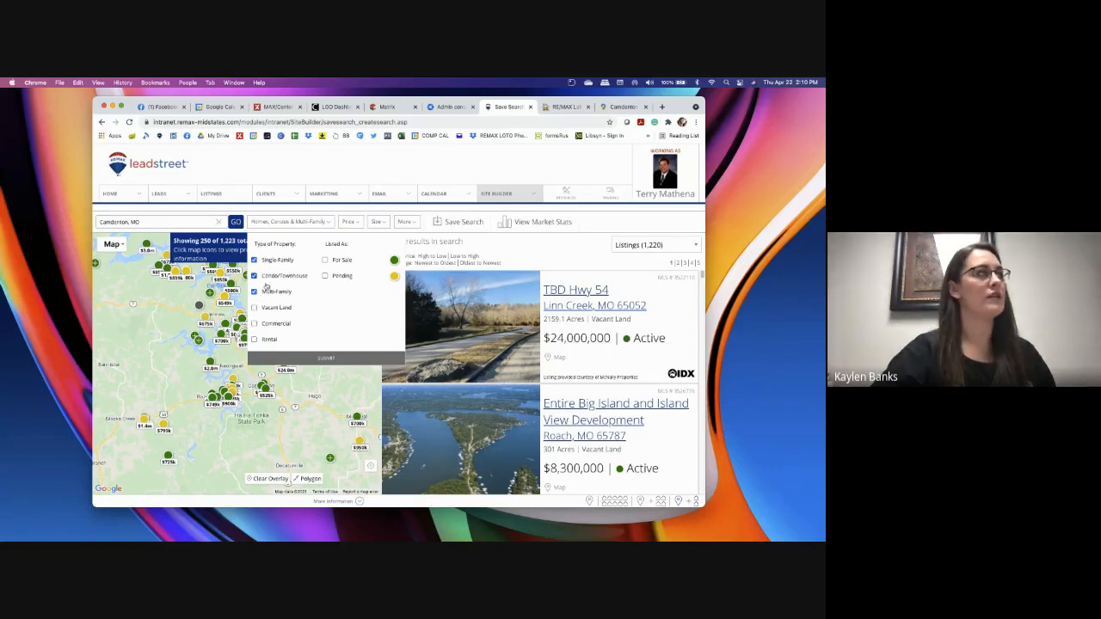
pyautogui.click(353, 223)
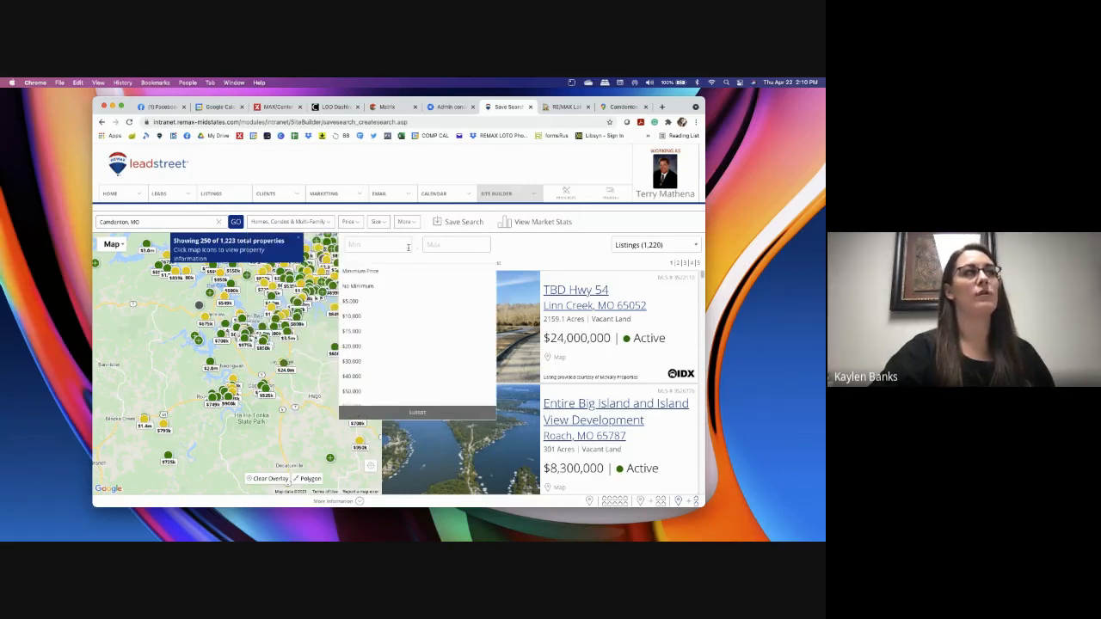
pyautogui.click(379, 222)
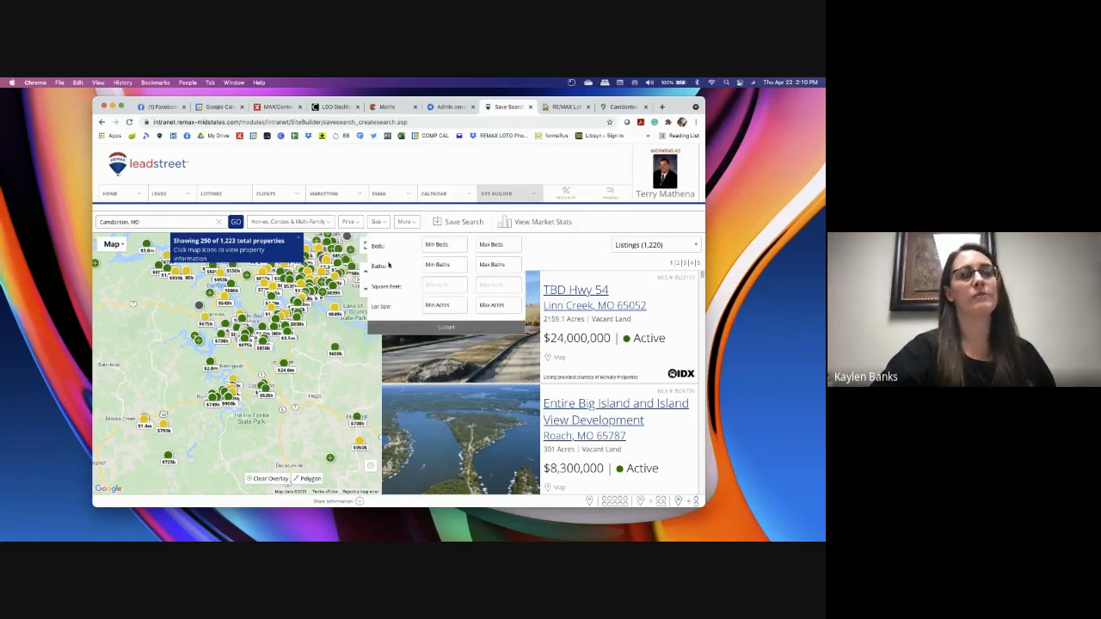
pyautogui.click(411, 224)
pyautogui.click(409, 222)
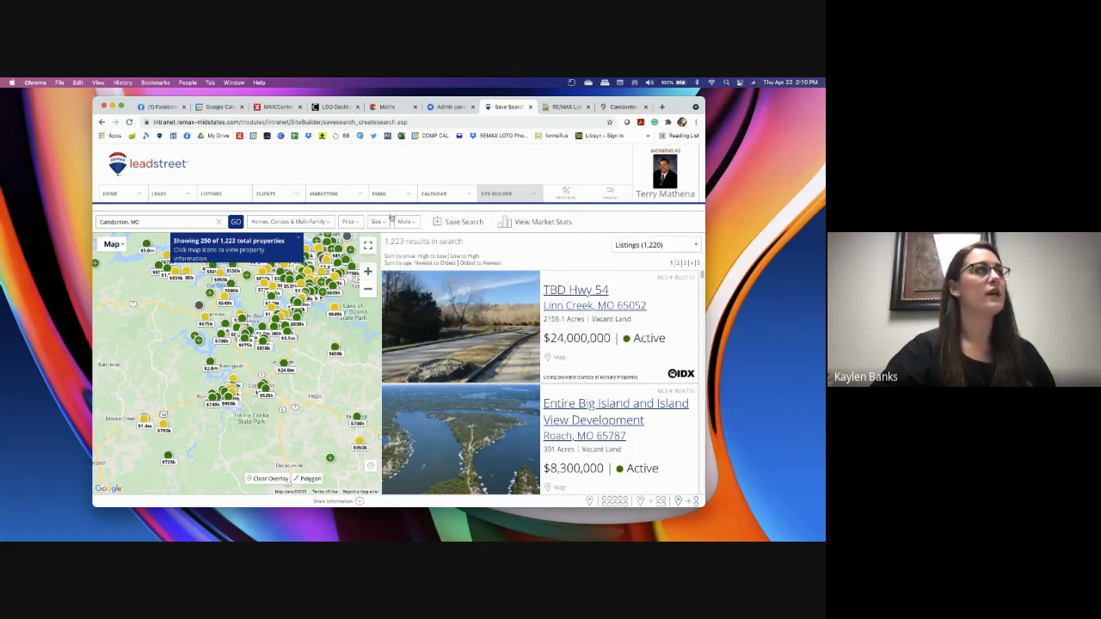
pyautogui.moveTo(275, 198)
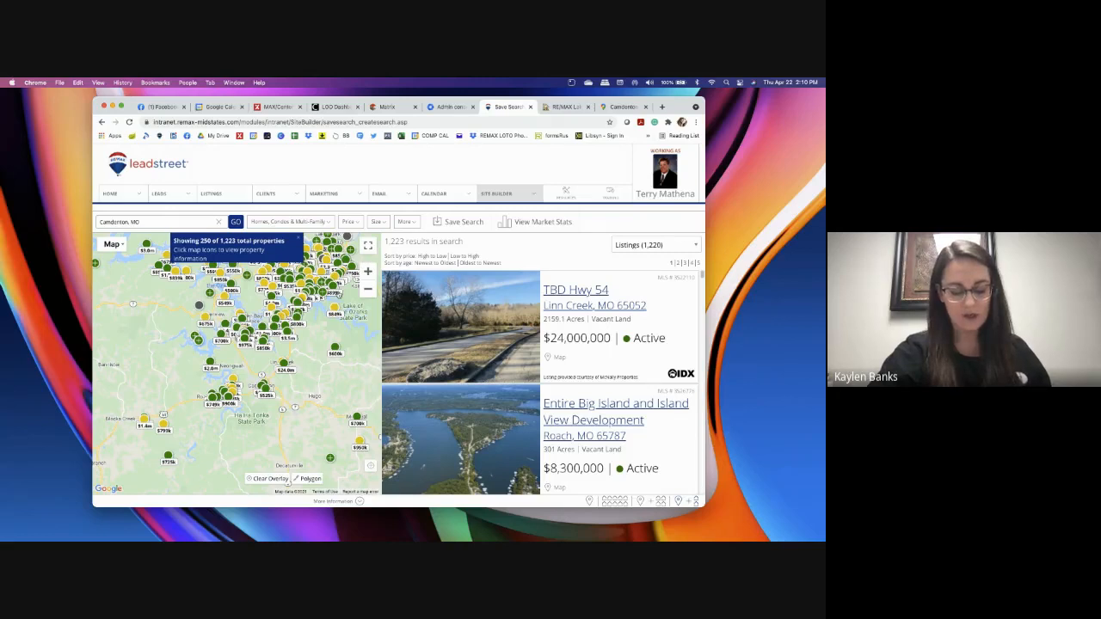
# Save the search for My Website under the new name "CAMDENTON AREA".
pyautogui.click(479, 225)
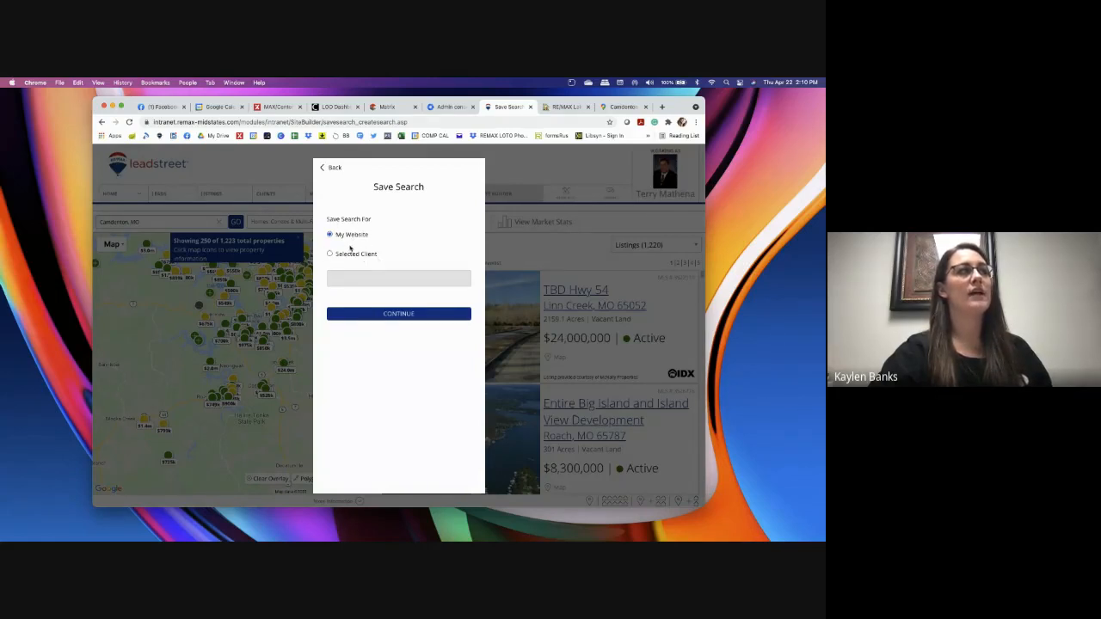
pyautogui.click(361, 315)
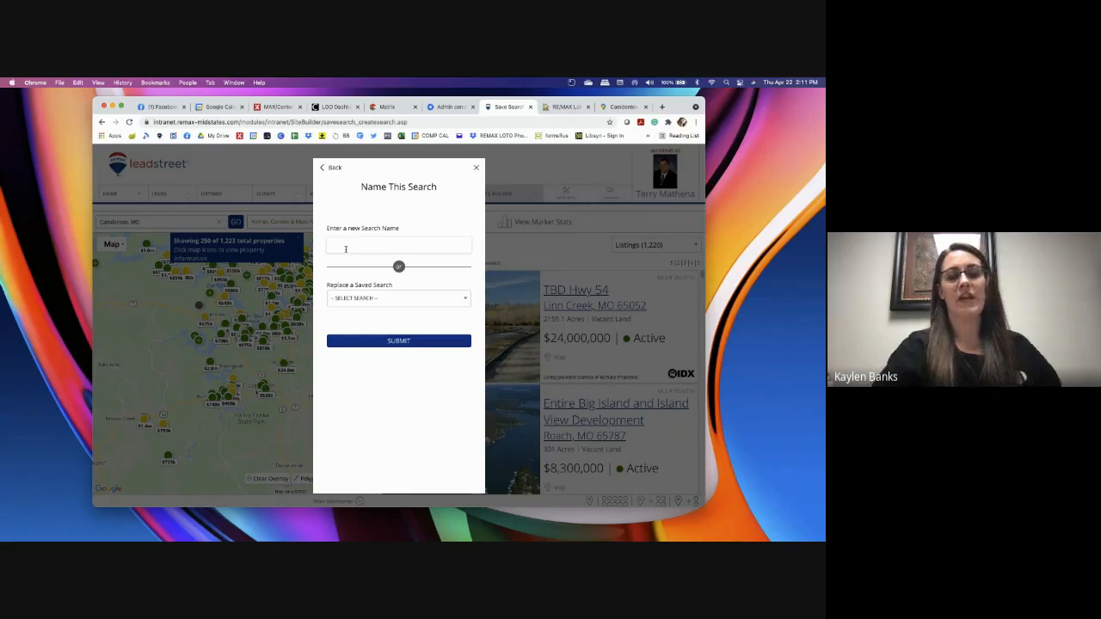
pyautogui.click(345, 249)
pyautogui.write('CAMDE')
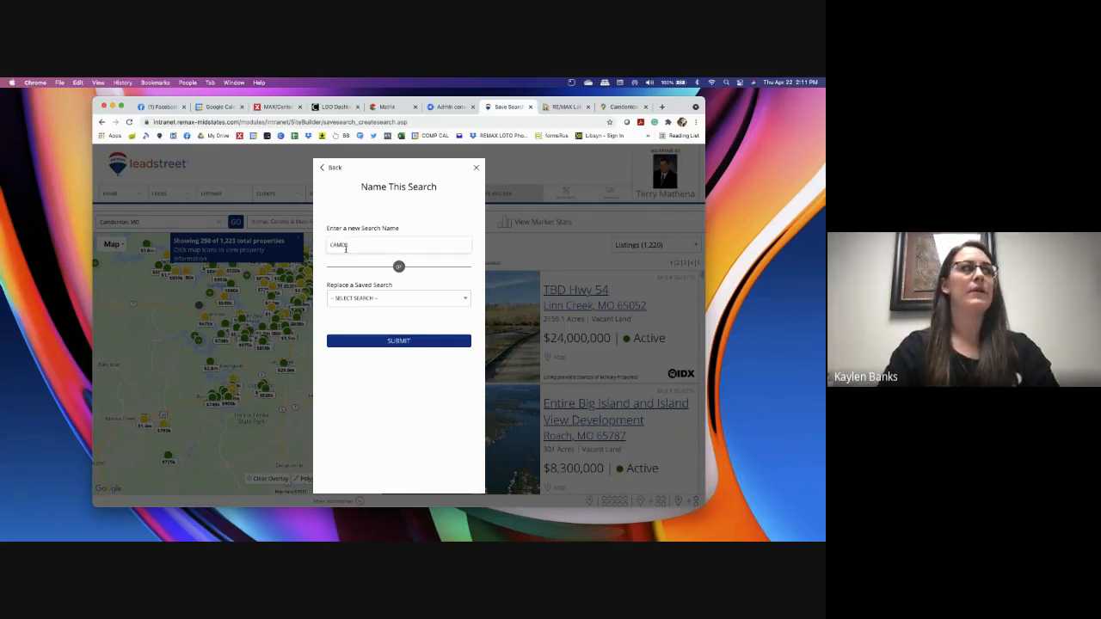
pyautogui.write('A')
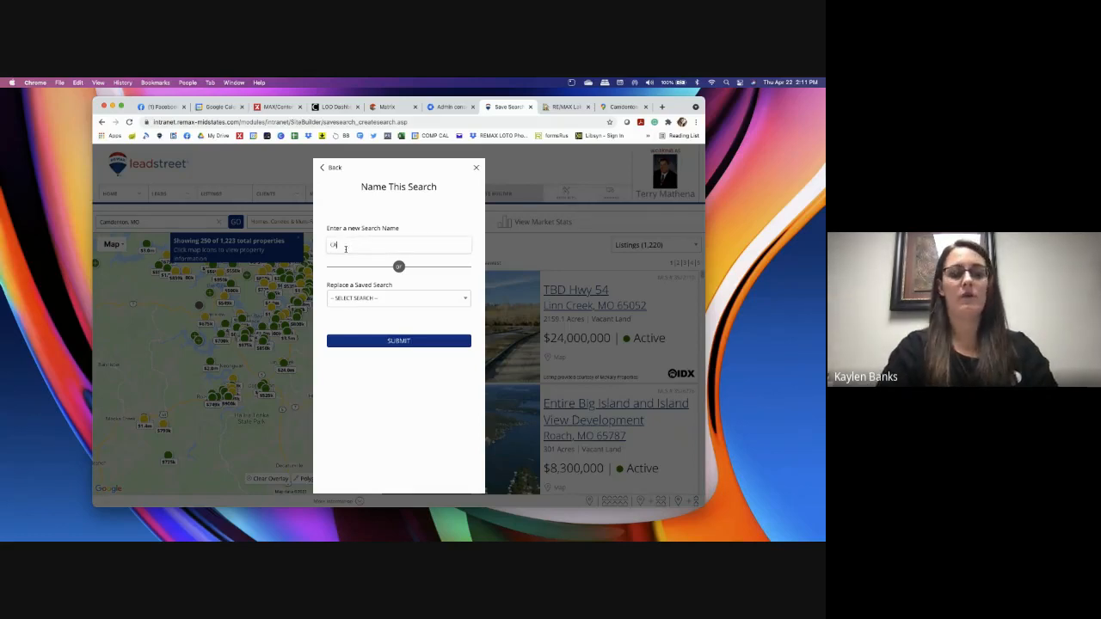
pyautogui.write('MDENTON')
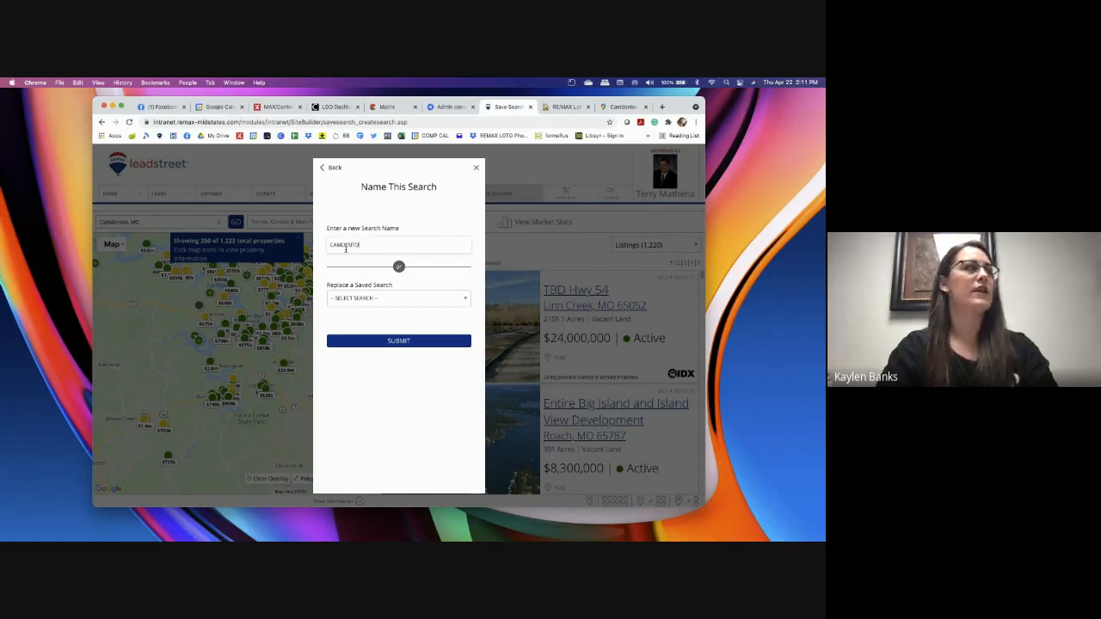
pyautogui.write(' AREA')
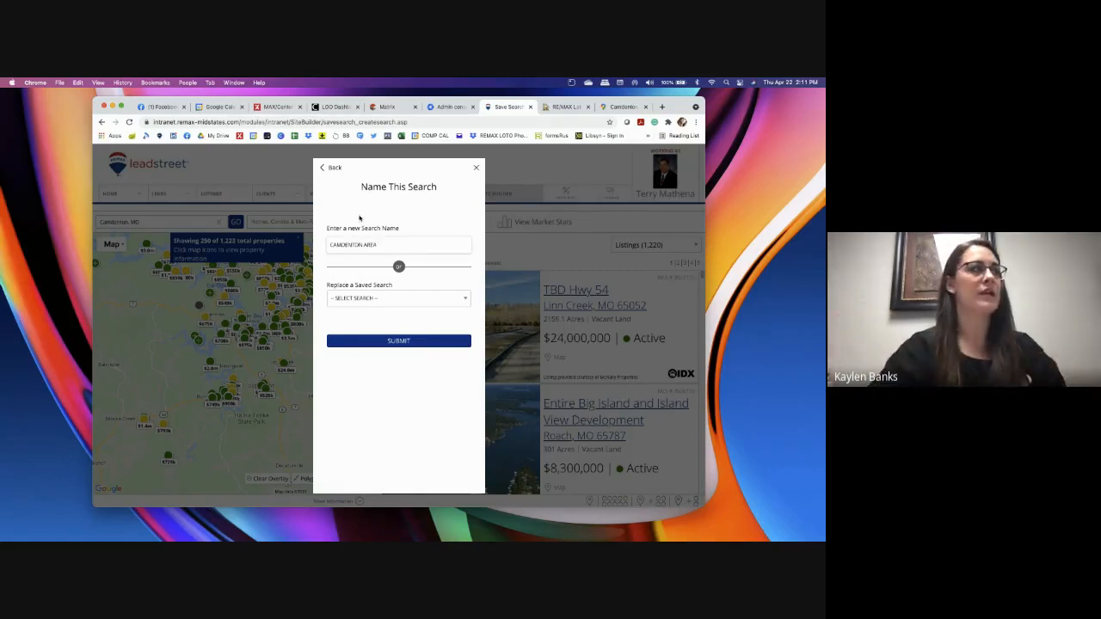
pyautogui.click(399, 343)
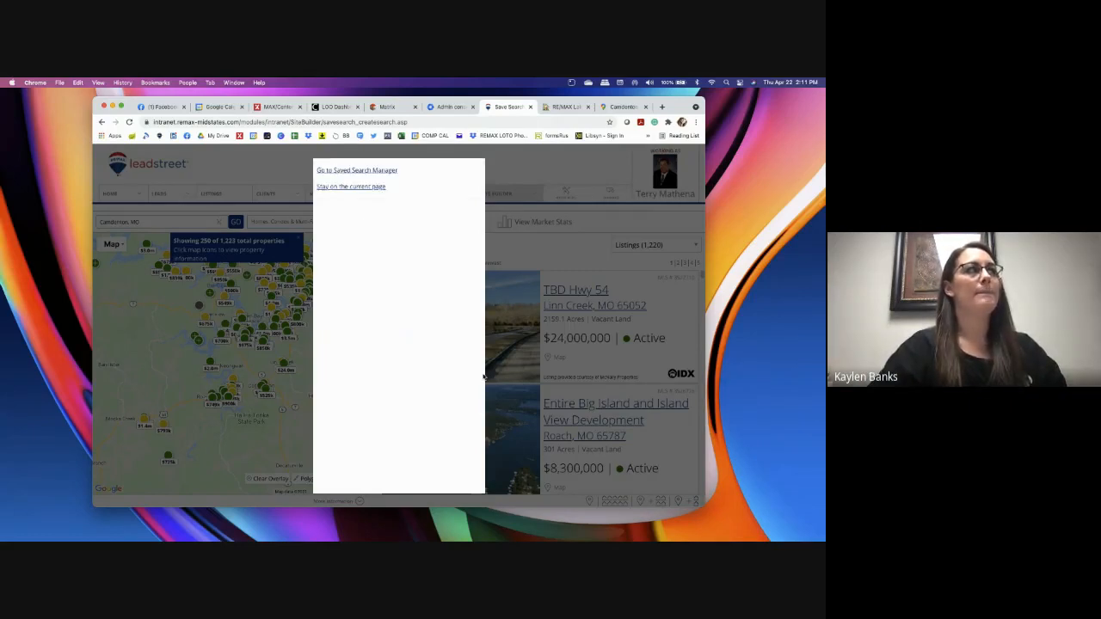
# Go to the Saved Search Manager and find the CAMDENTON AREA entry among the agent's saved searches.
pyautogui.click(375, 172)
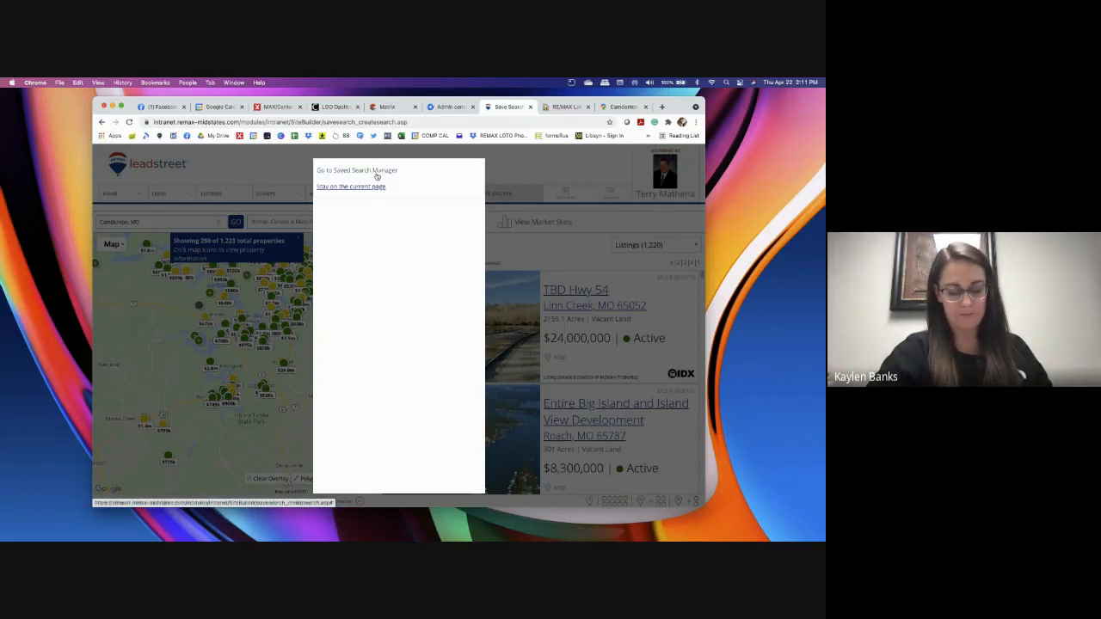
pyautogui.click(374, 172)
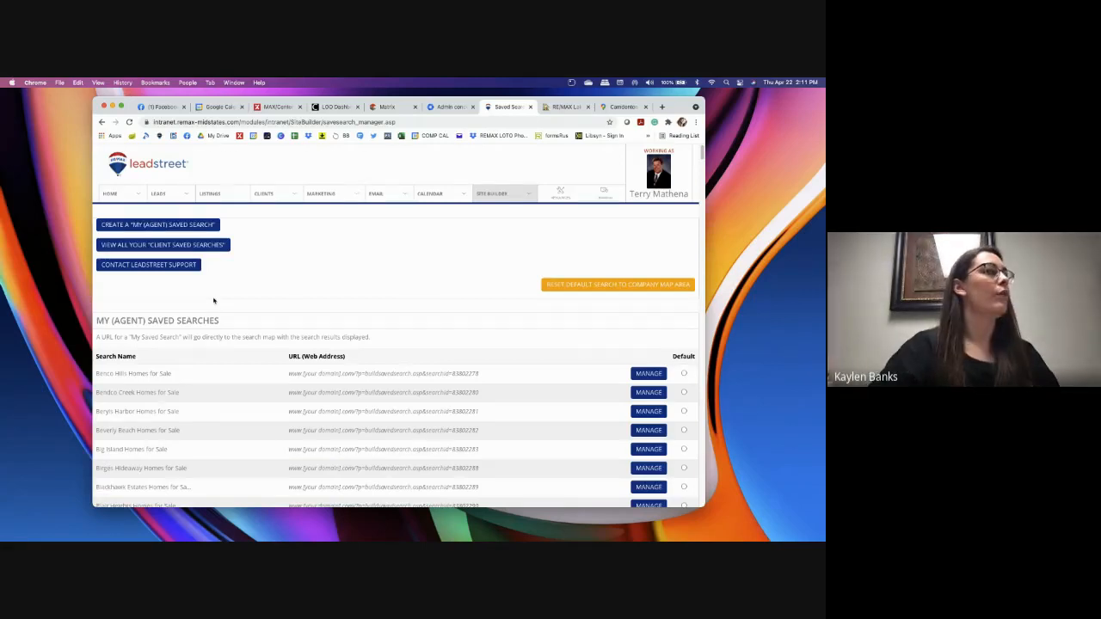
pyautogui.scroll(-3, 214, 296)
pyautogui.scroll(3, 214, 295)
pyautogui.scroll(-5, 243, 389)
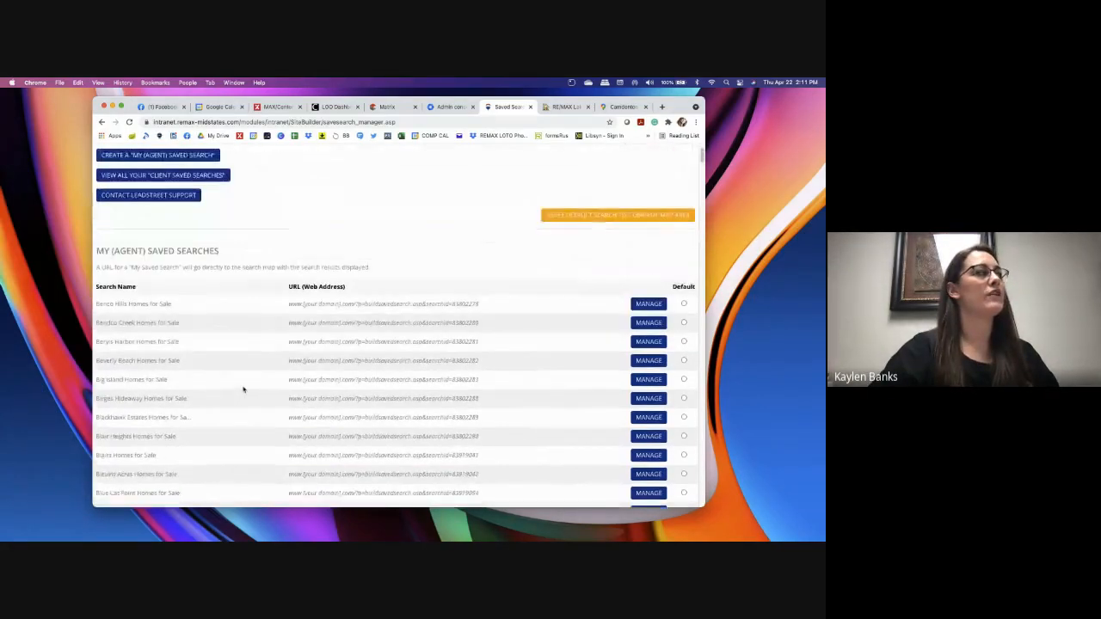
pyautogui.scroll(-8, 243, 389)
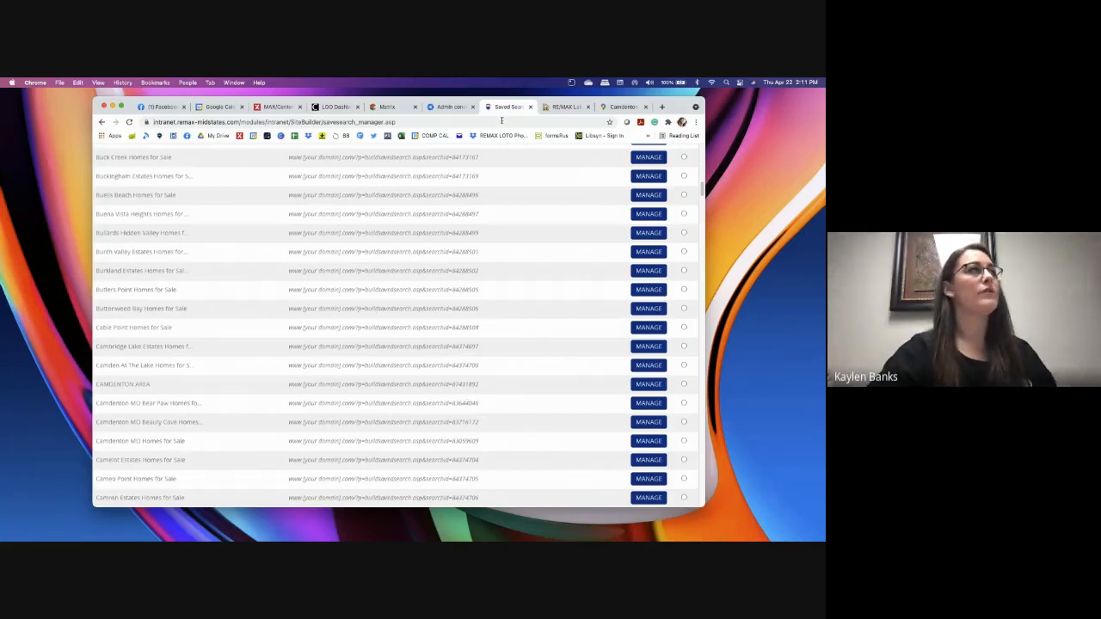
# Return to the site's interior pages and reopen the "Camdenton Homes For Sale" SEO page for editing.
pyautogui.scroll(10, 491, 279)
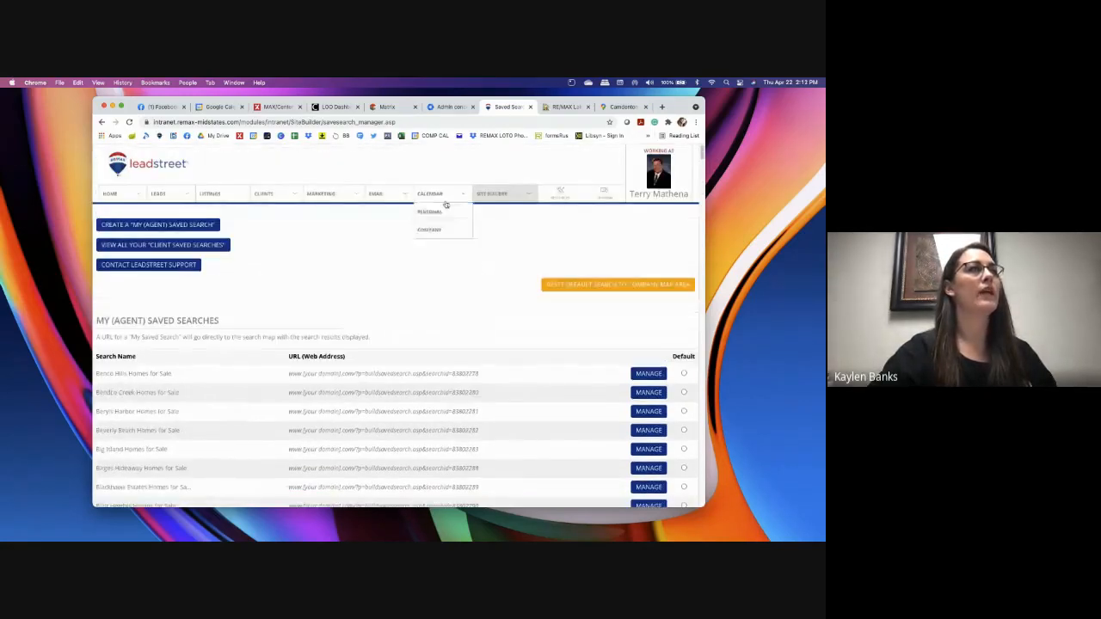
pyautogui.moveTo(503, 197)
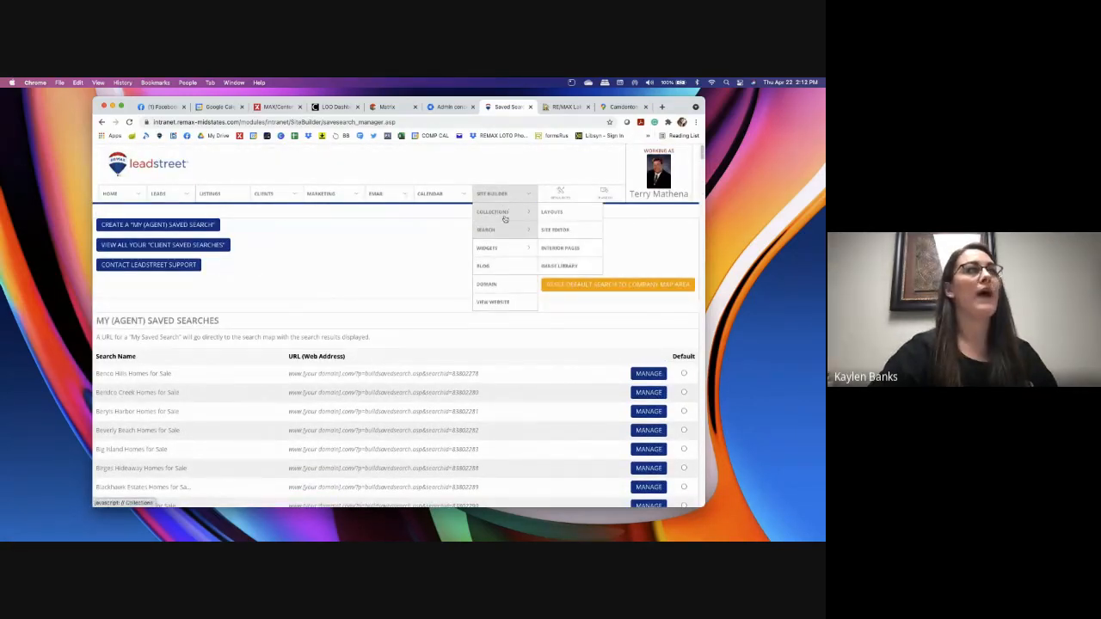
pyautogui.click(567, 249)
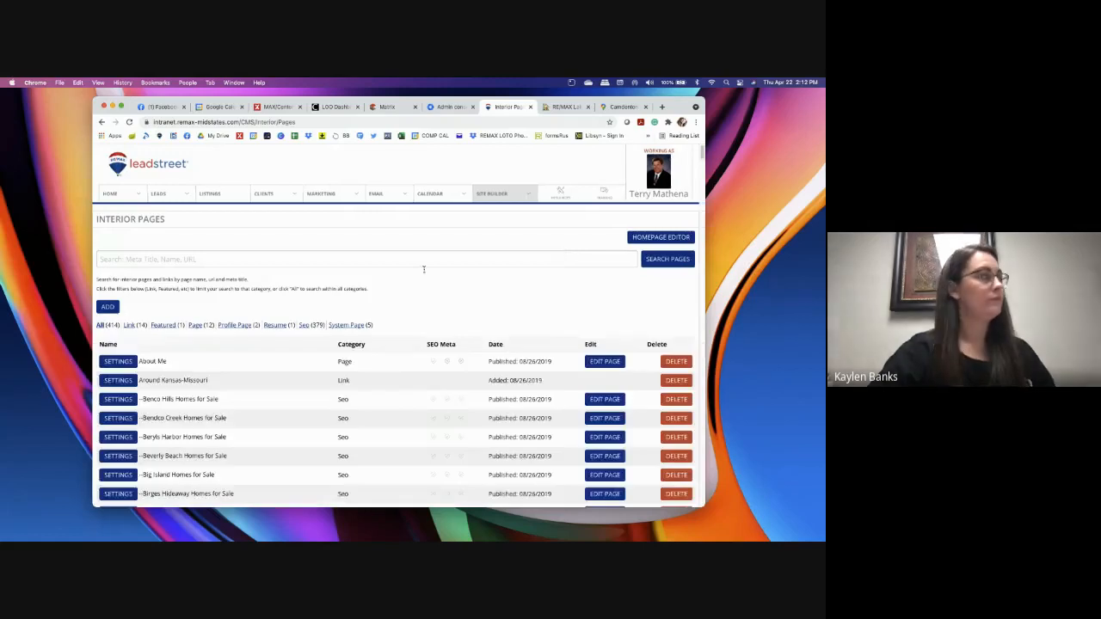
pyautogui.scroll(-10, 391, 310)
pyautogui.scroll(-10, 391, 309)
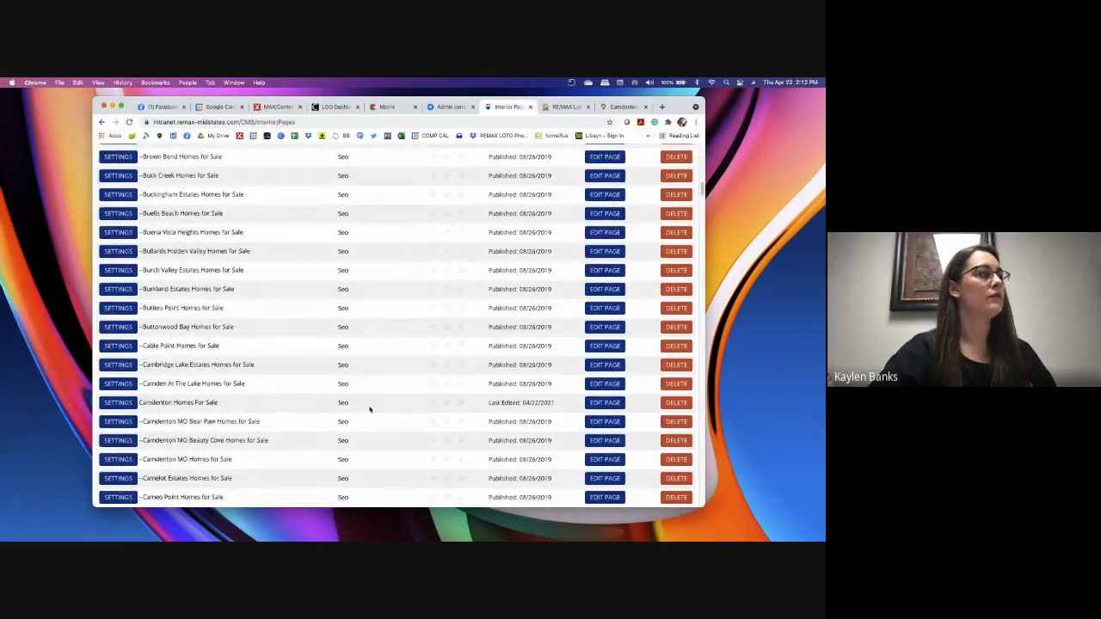
pyautogui.click(604, 404)
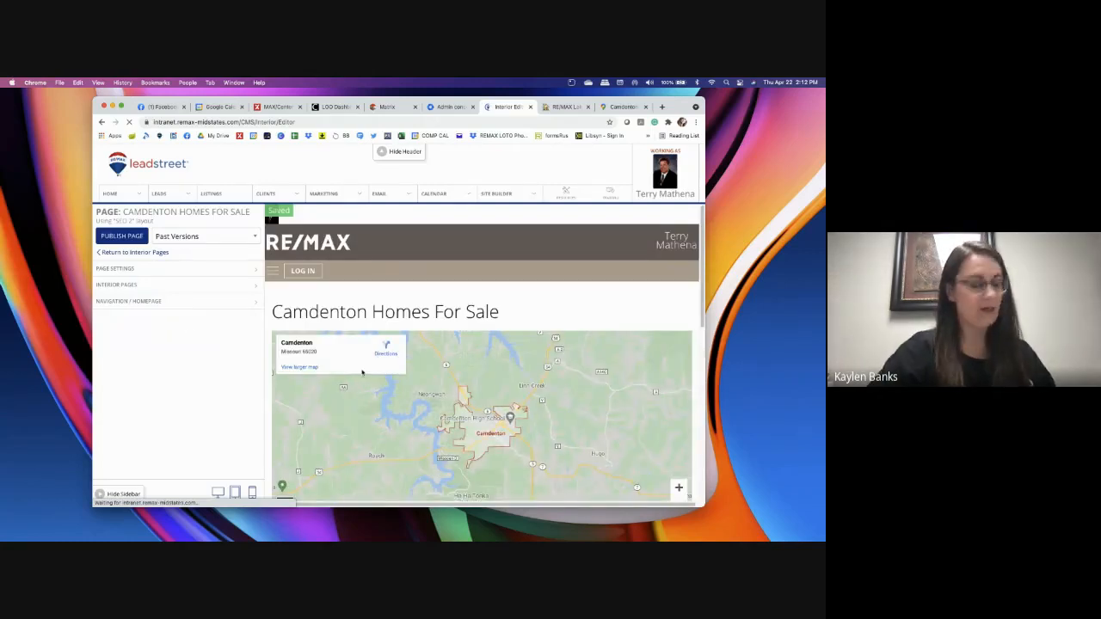
# Assign the CAMDENTON AREA saved search to the Camdenton page's interior content.
pyautogui.click(159, 285)
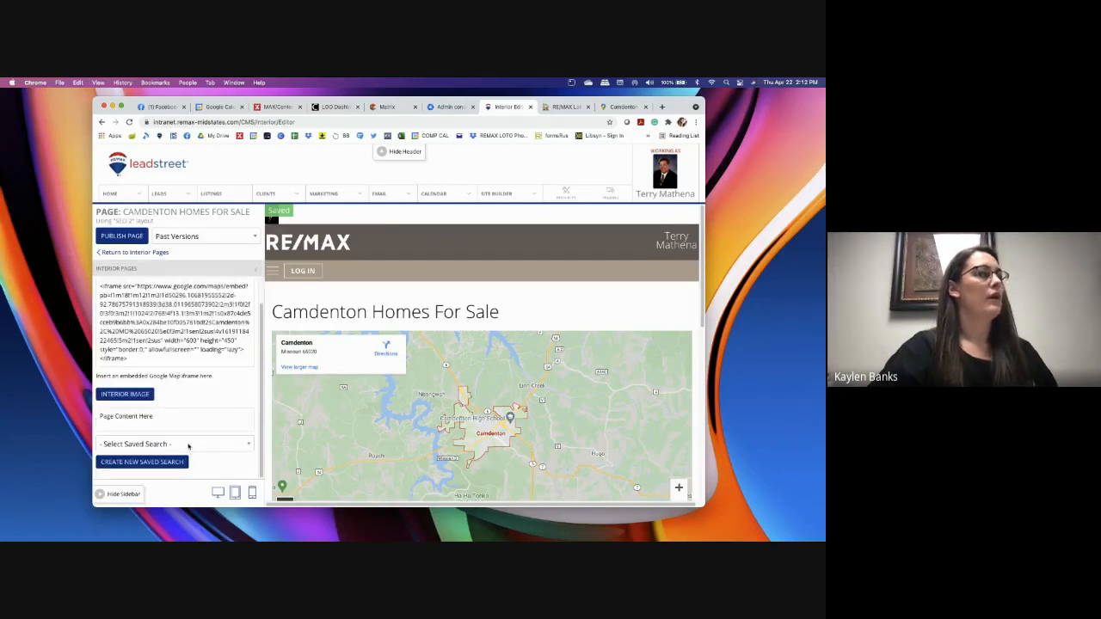
pyautogui.click(115, 445)
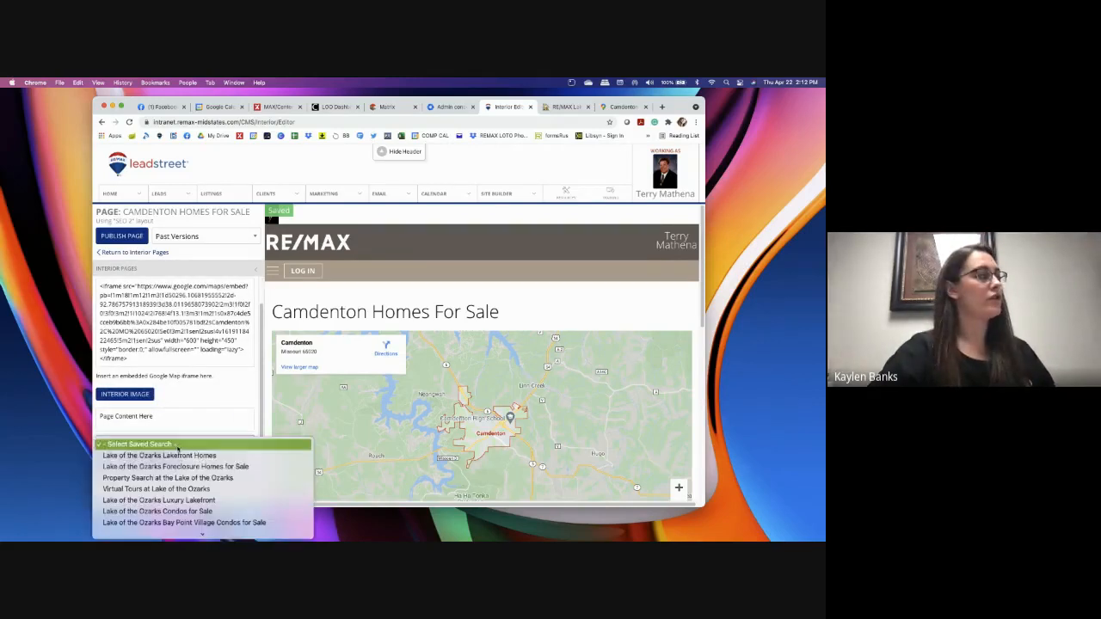
pyautogui.scroll(-7, 187, 475)
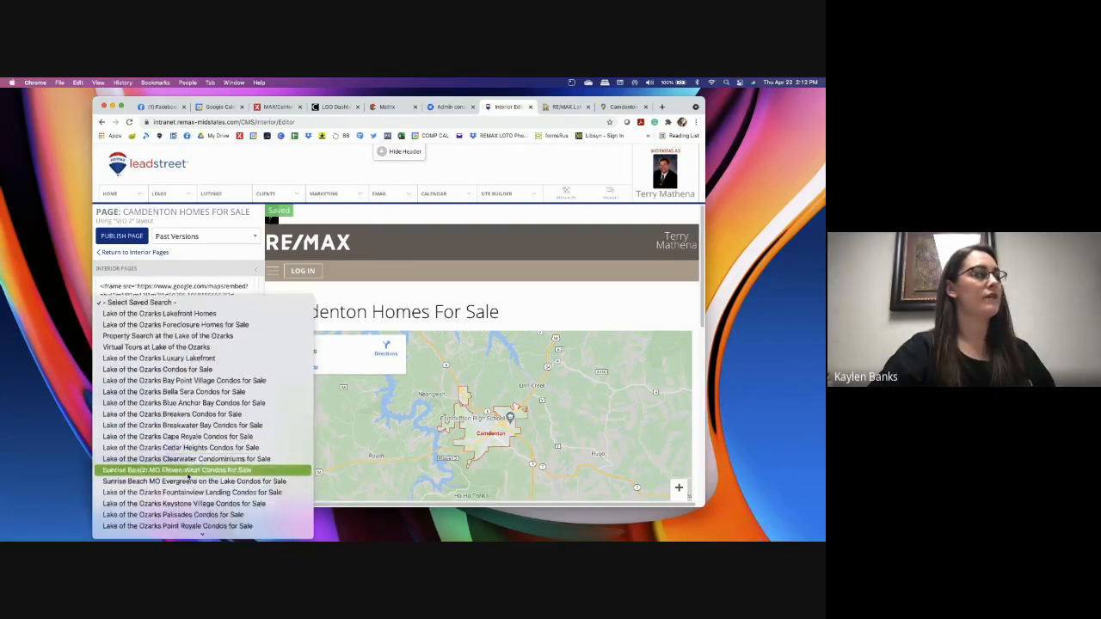
pyautogui.scroll(-5, 187, 475)
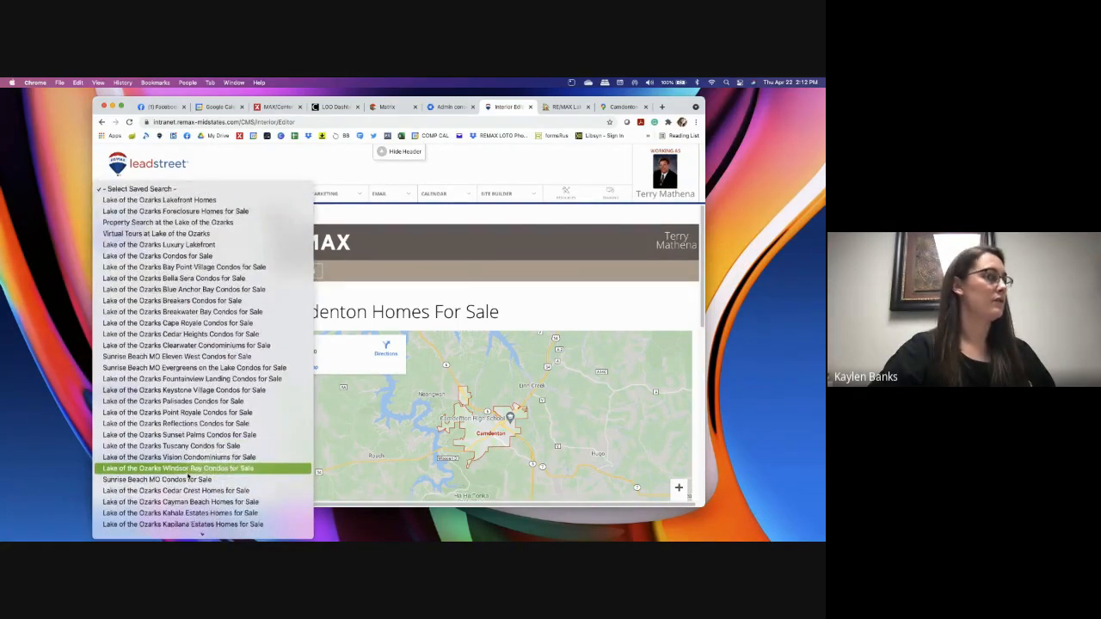
pyautogui.scroll(-5, 187, 474)
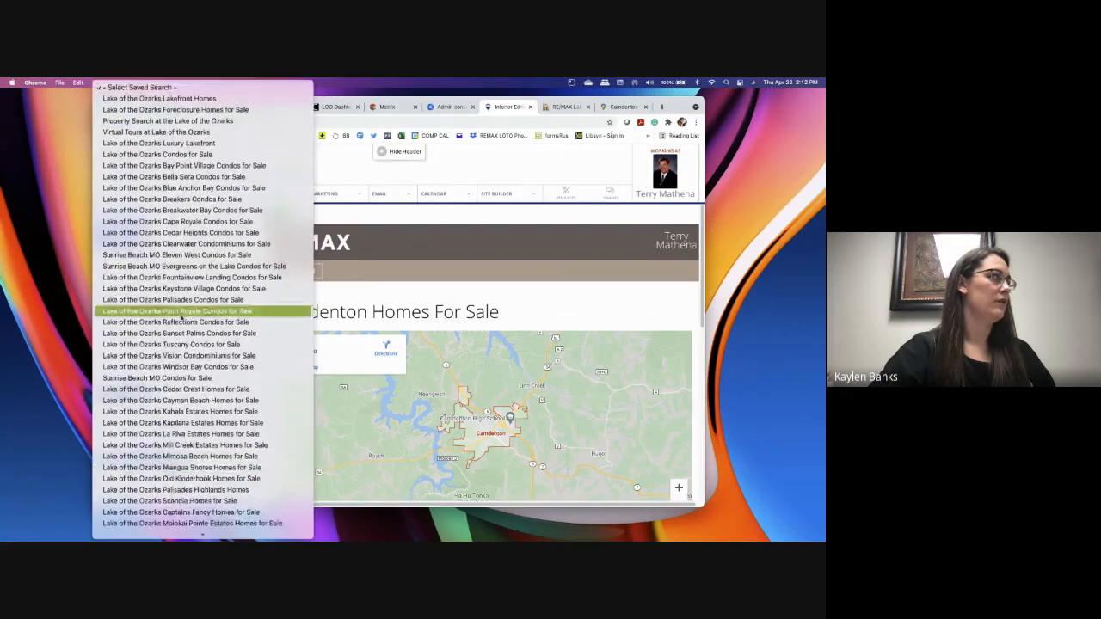
pyautogui.scroll(-10, 170, 340)
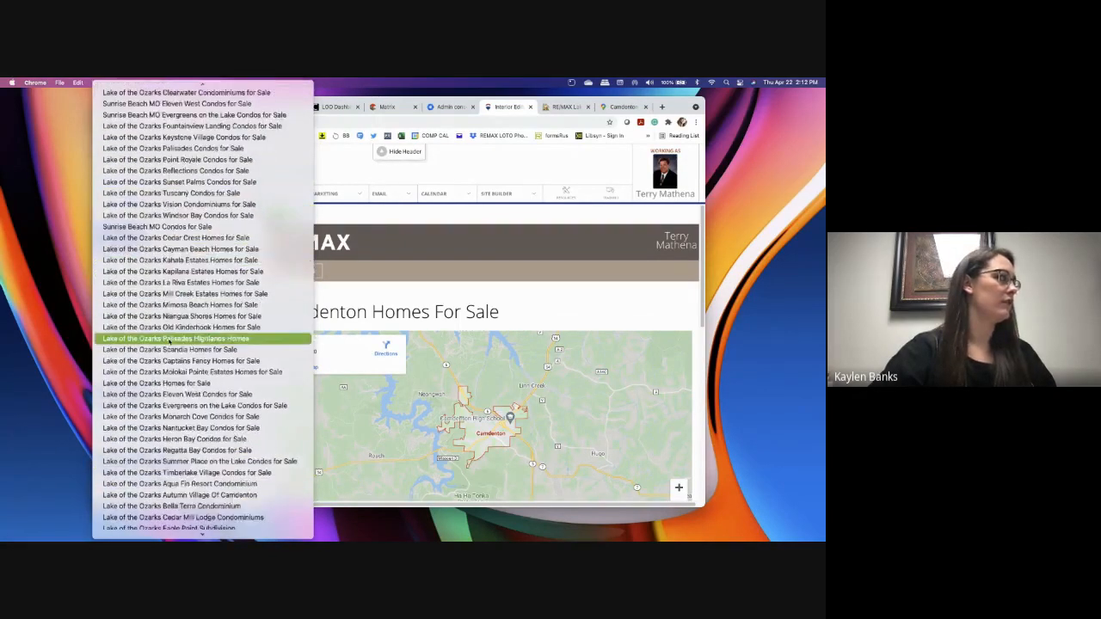
pyautogui.scroll(-10, 172, 342)
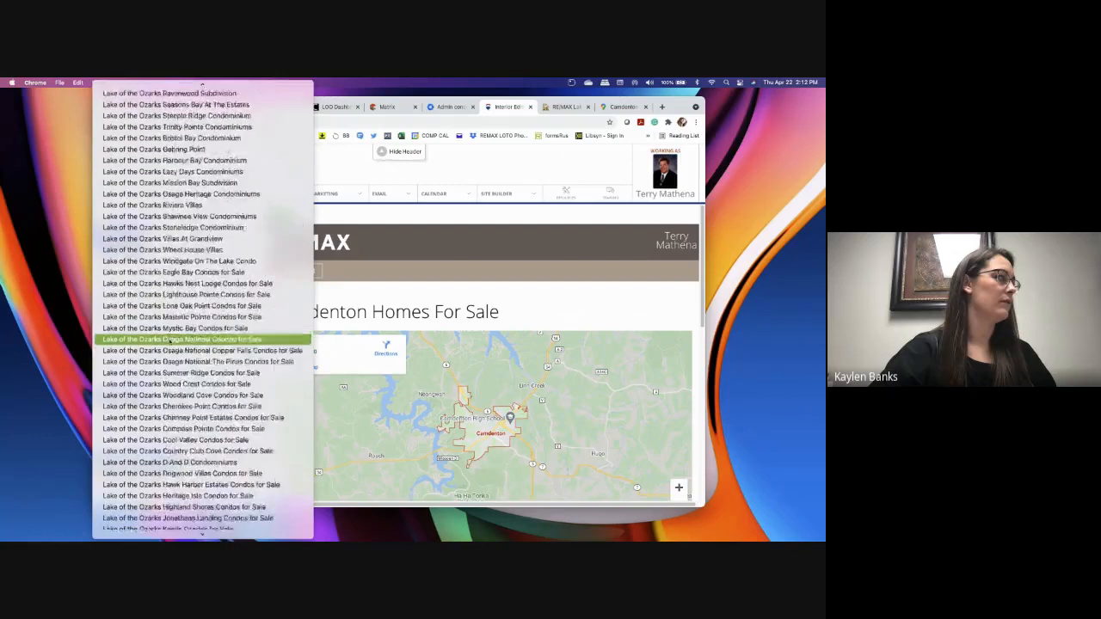
pyautogui.scroll(-10, 175, 344)
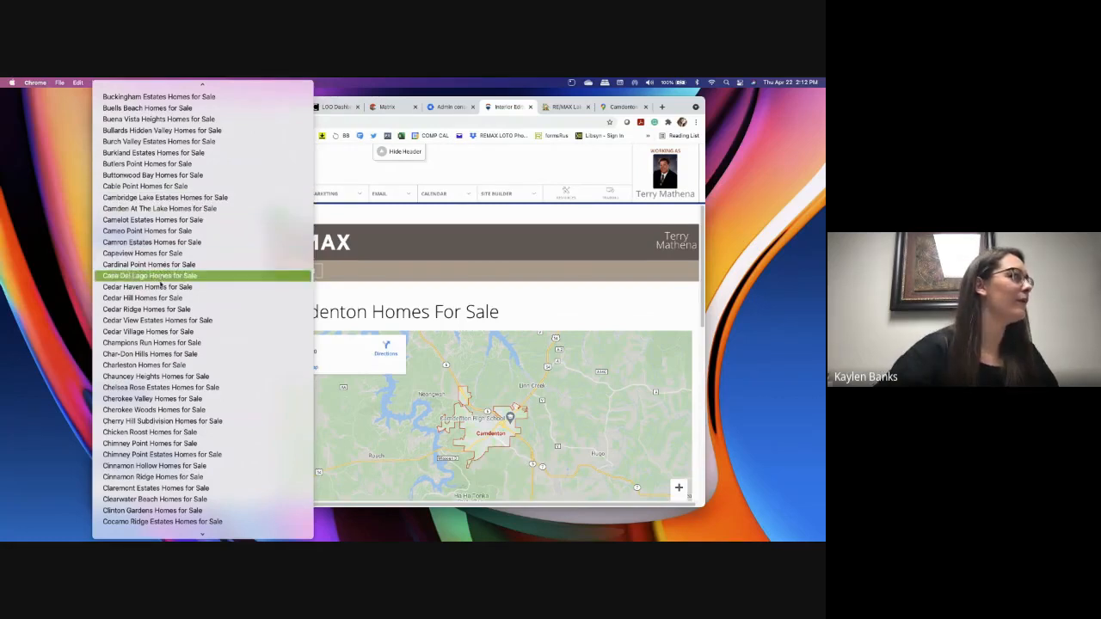
pyautogui.scroll(3, 164, 280)
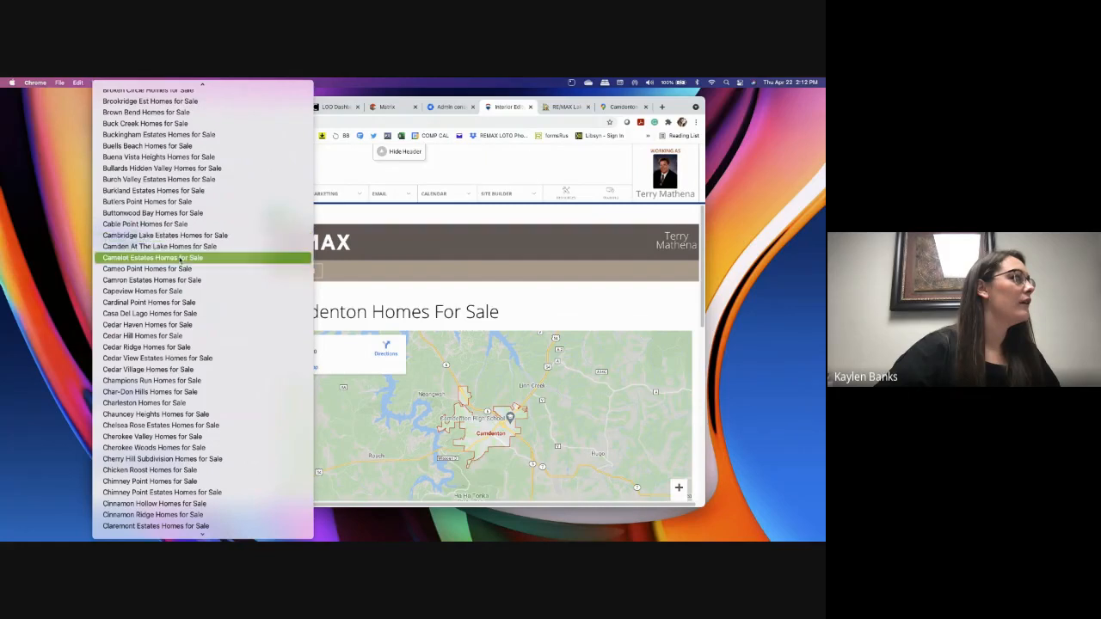
pyautogui.scroll(-10, 176, 310)
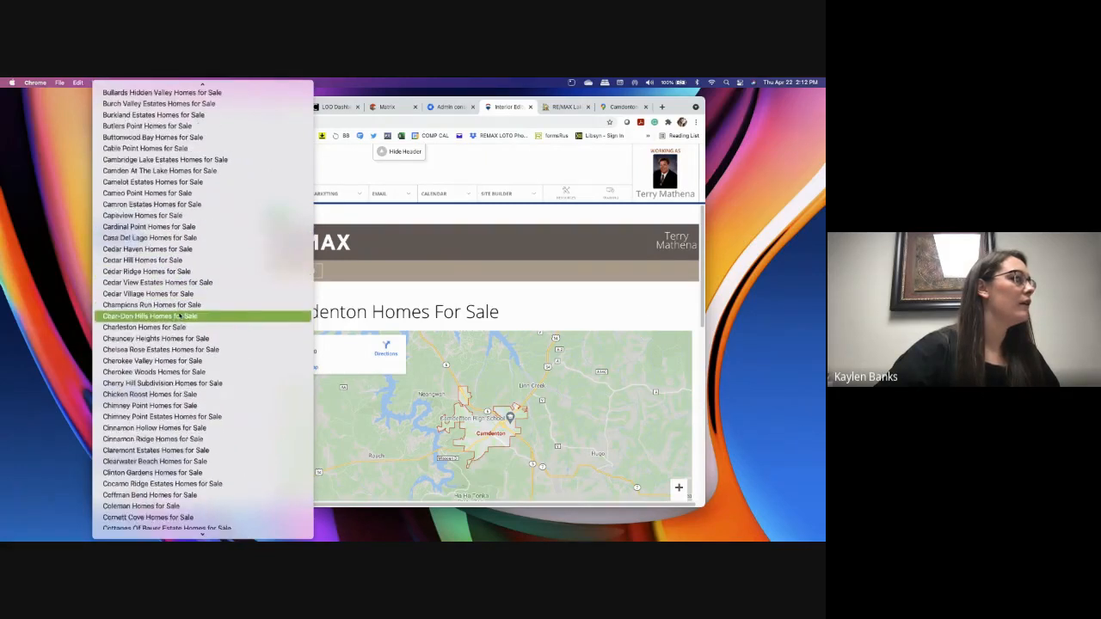
pyautogui.scroll(-15, 176, 316)
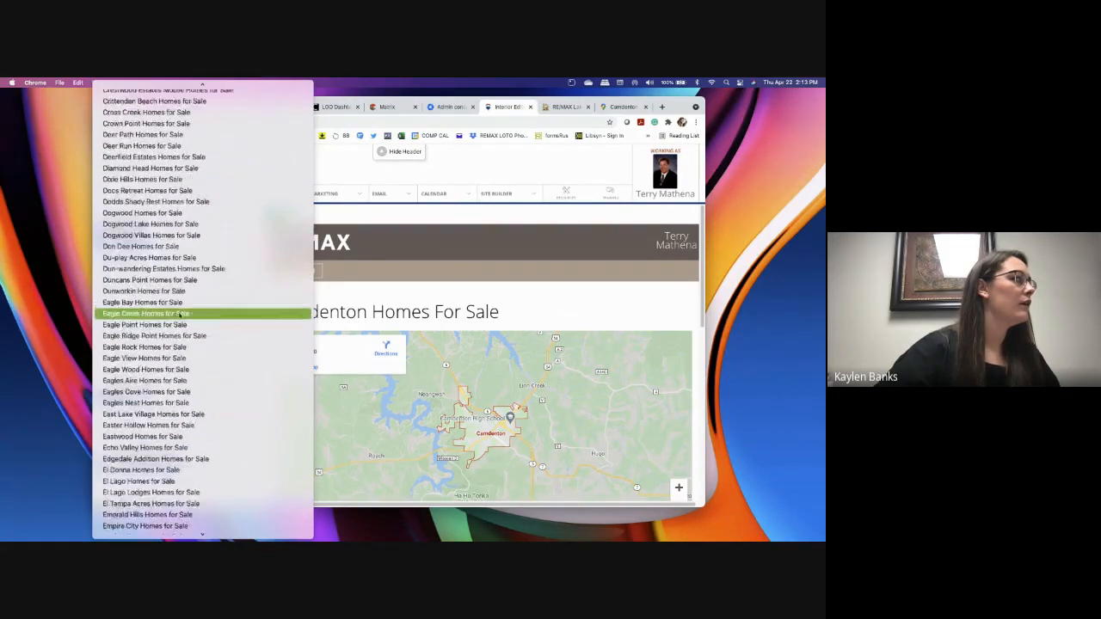
pyautogui.scroll(-5, 179, 316)
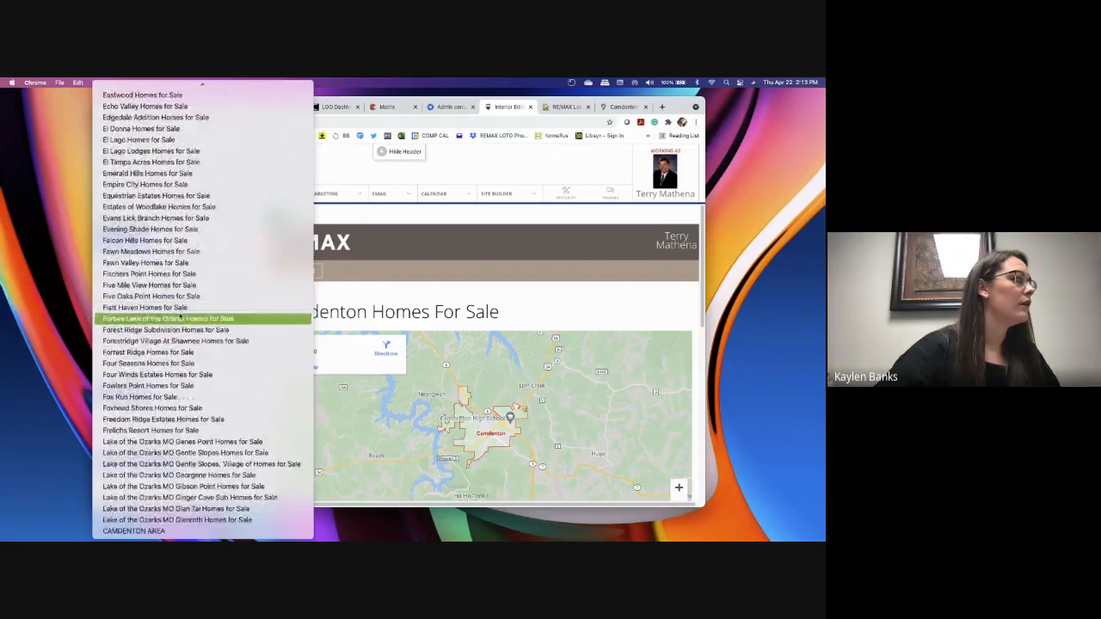
pyautogui.click(174, 530)
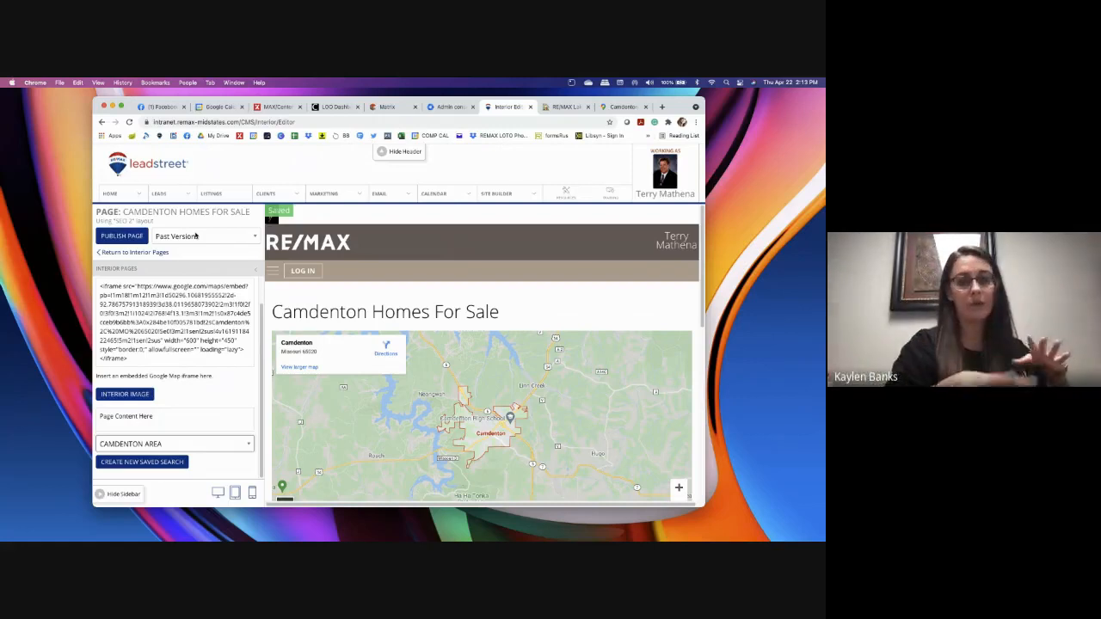
# Check the Camdenton page preview and publish the page, accepting the overwrite of its existing version.
pyautogui.scroll(-5, 485, 352)
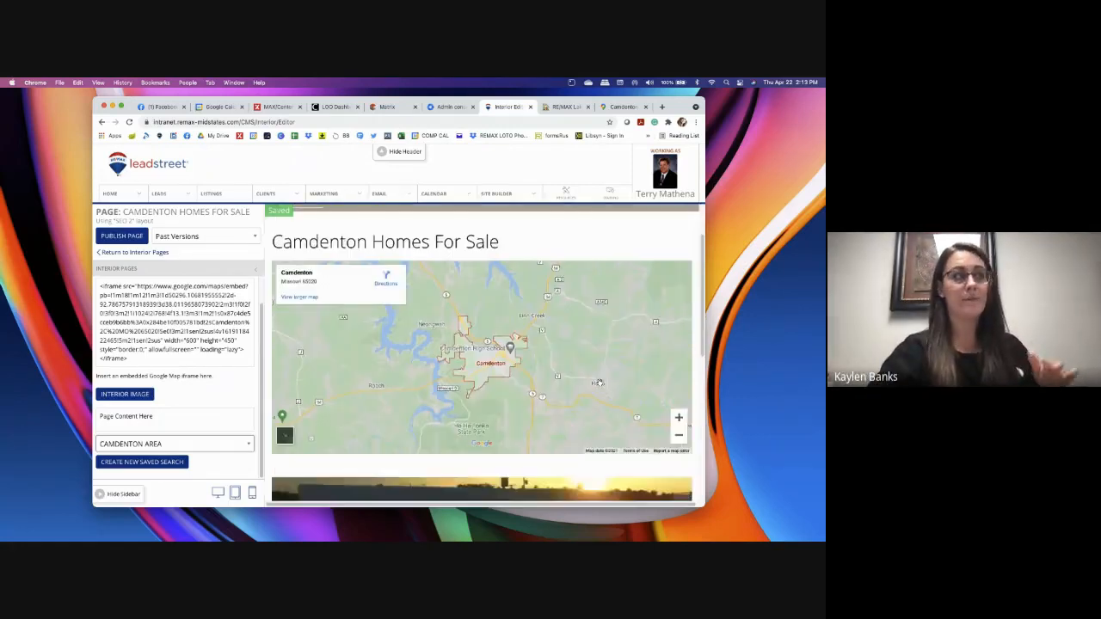
pyautogui.scroll(3, 504, 307)
pyautogui.scroll(2, 457, 245)
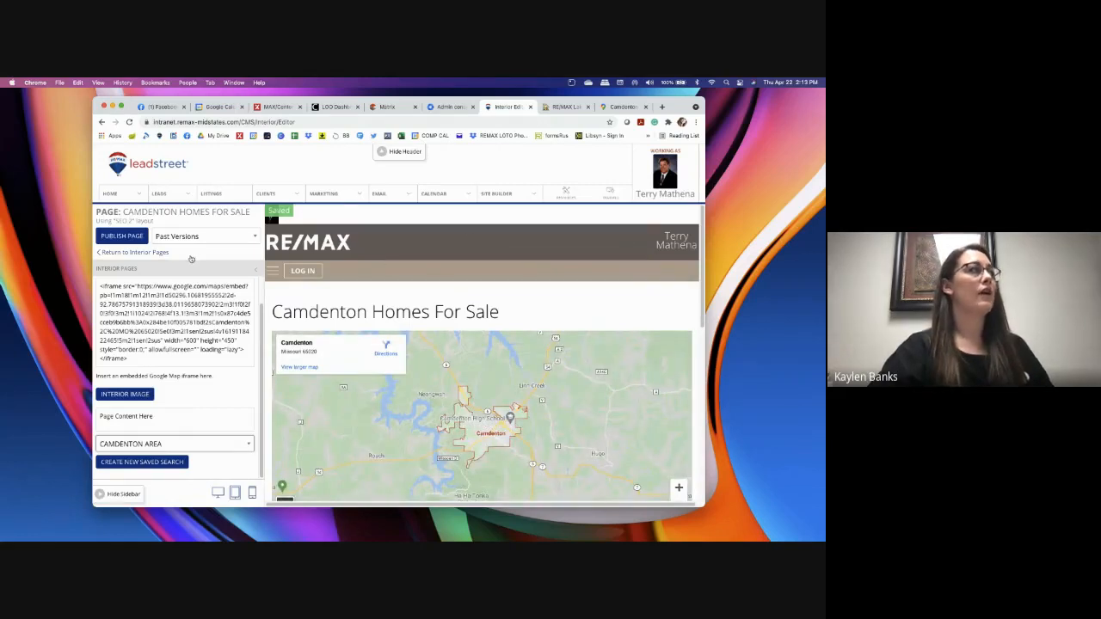
pyautogui.click(118, 238)
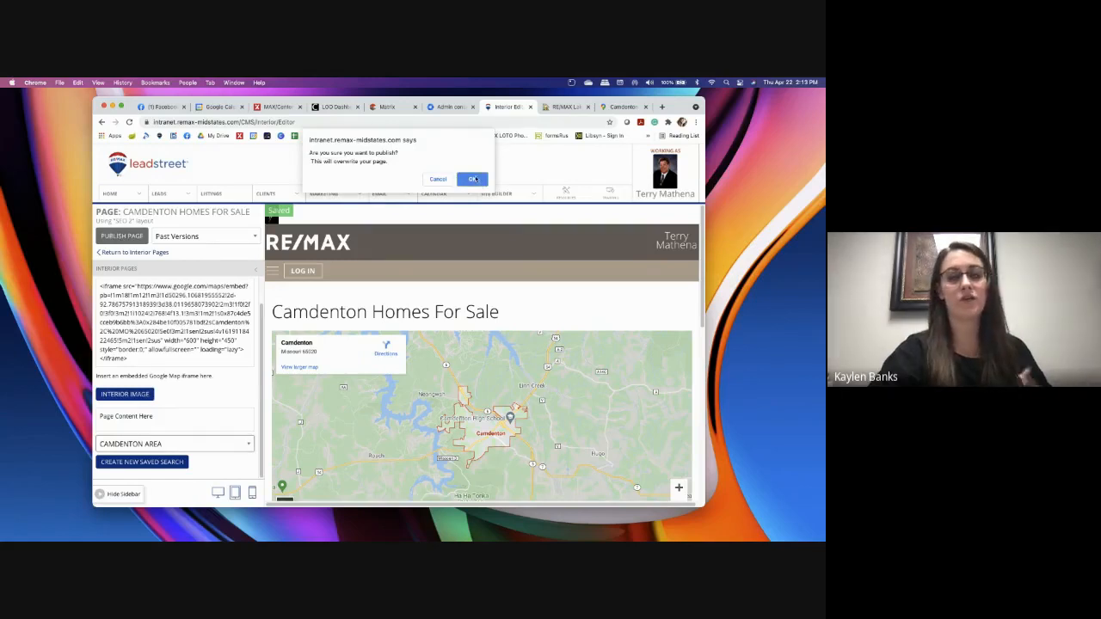
pyautogui.click(473, 179)
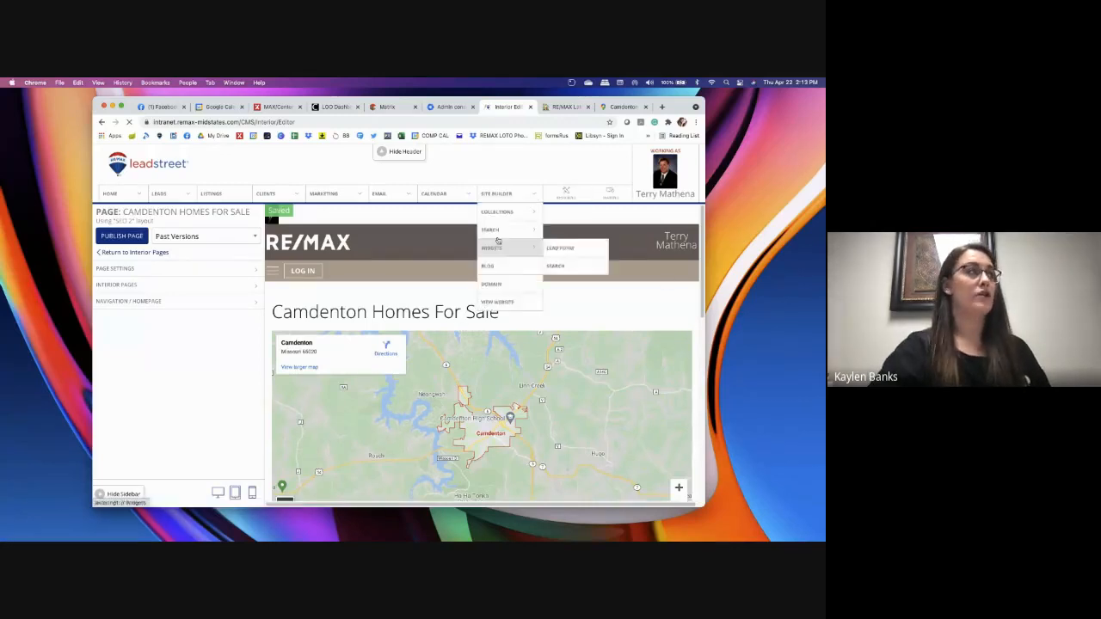
# Go back to the site's interior pages list and reopen the "Camdenton Homes For Sale" page in the editor.
pyautogui.moveTo(408, 199)
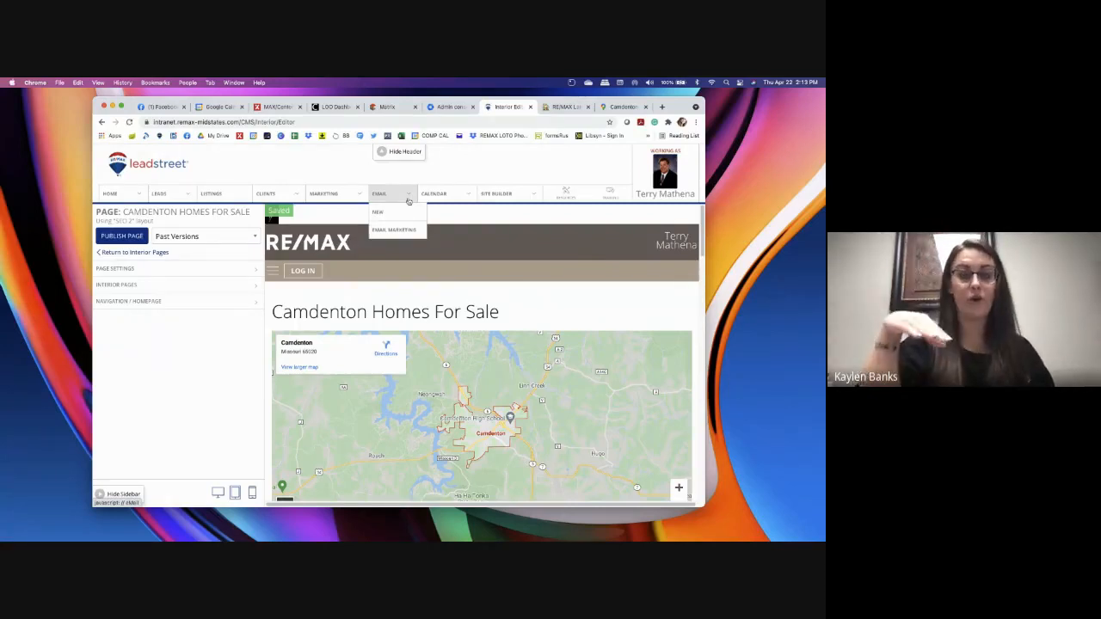
pyautogui.moveTo(501, 193)
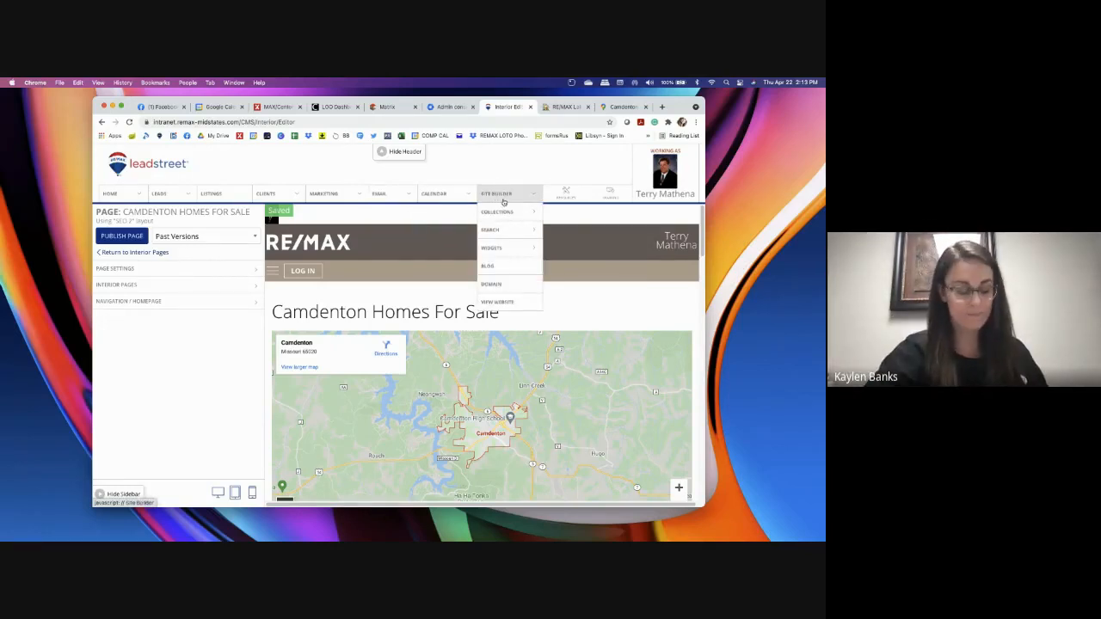
pyautogui.moveTo(506, 211)
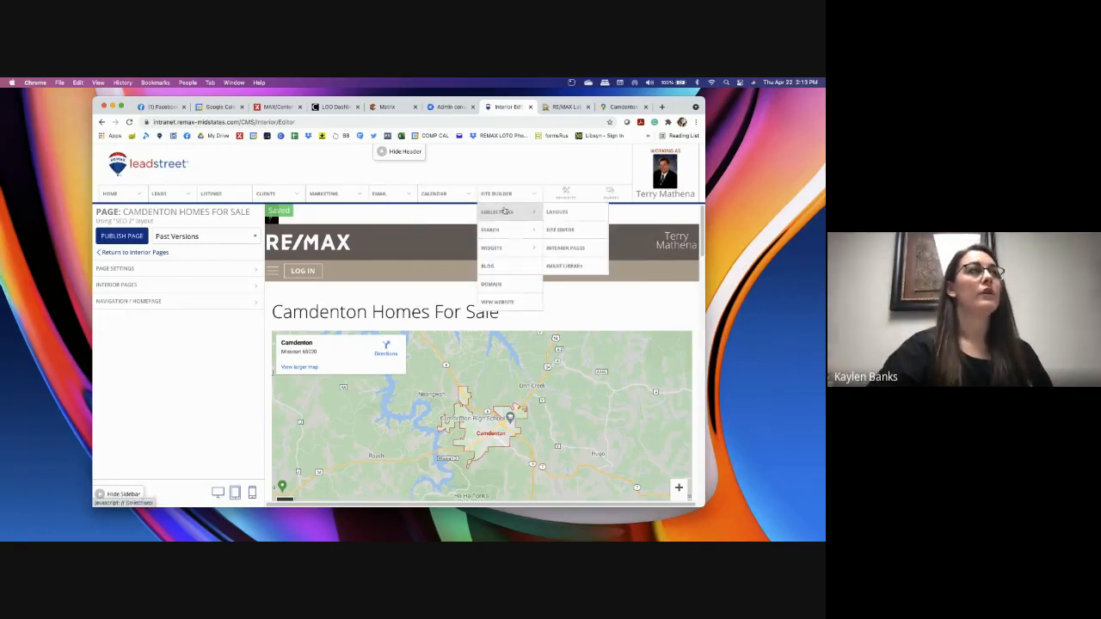
pyautogui.moveTo(507, 238)
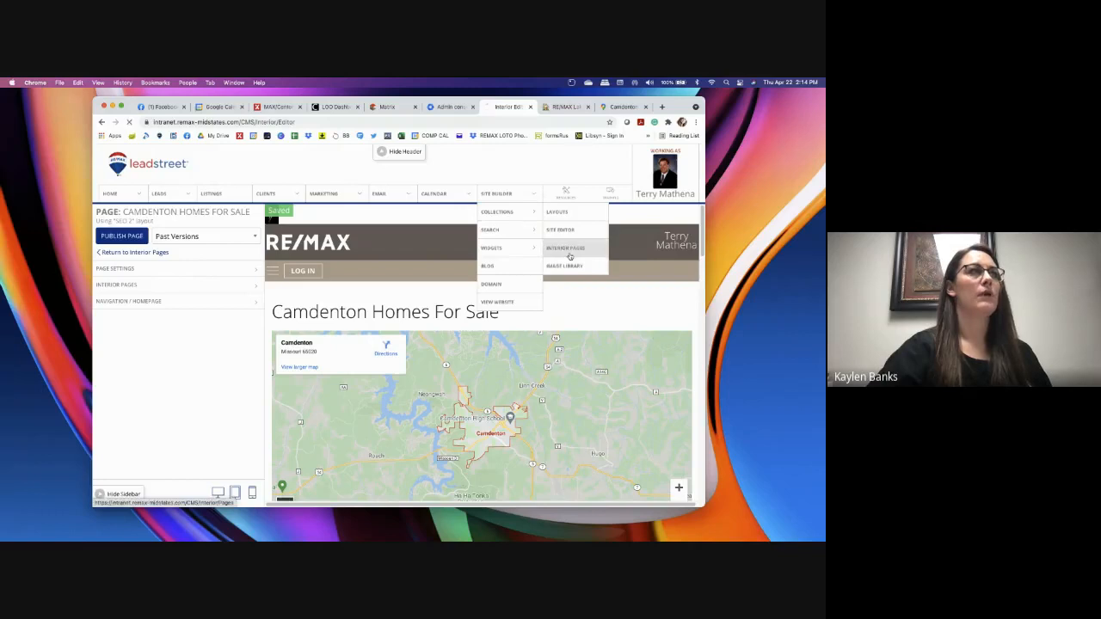
pyautogui.click(569, 255)
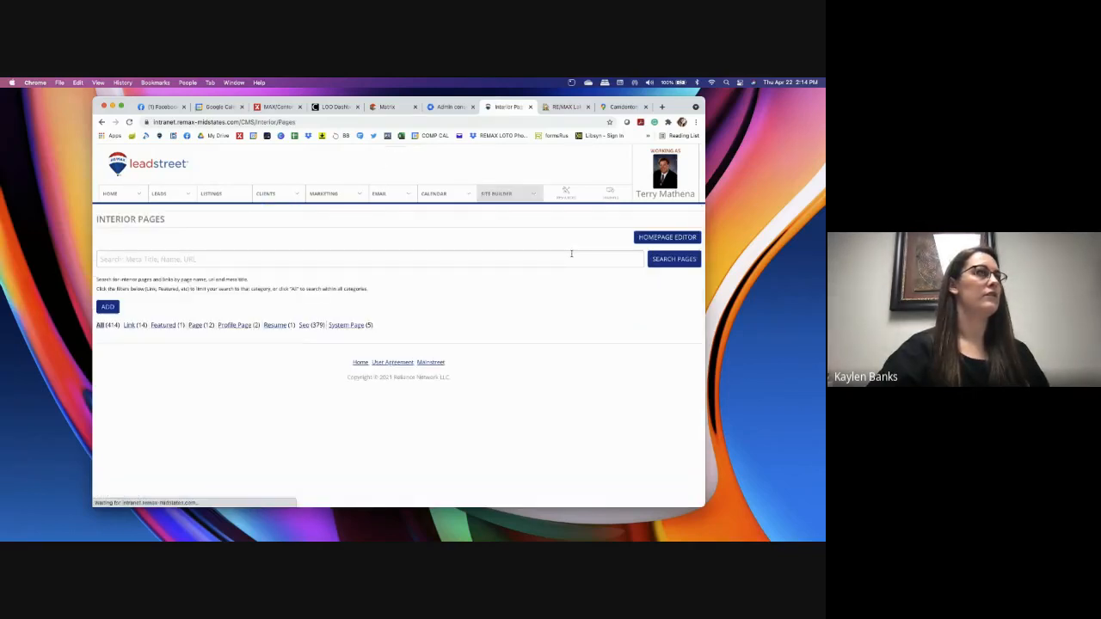
pyautogui.moveTo(513, 211)
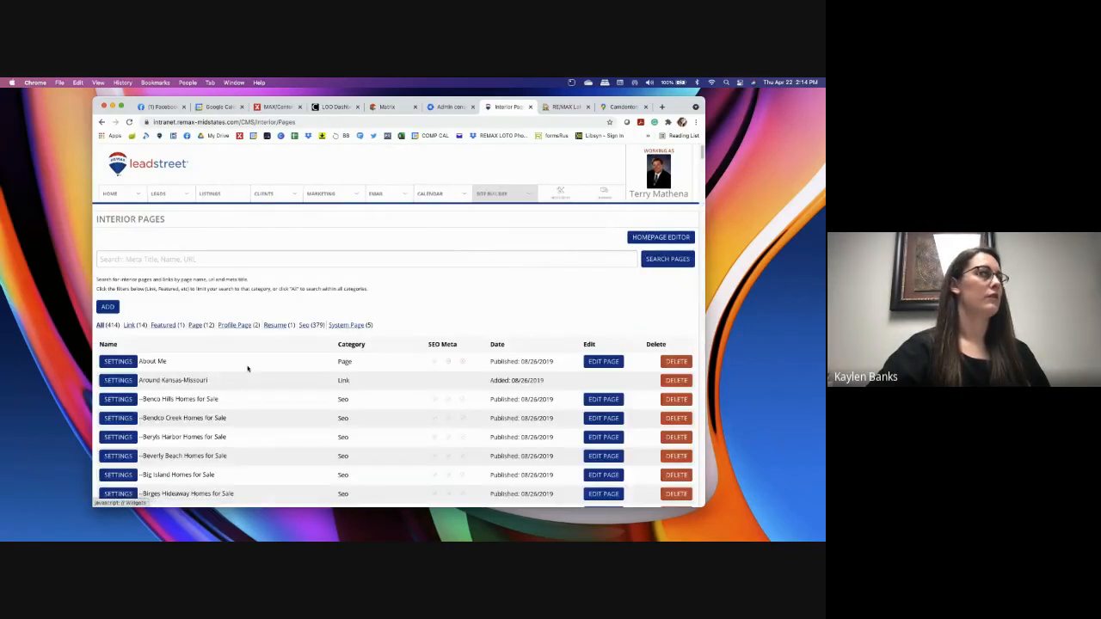
pyautogui.scroll(-15, 257, 379)
pyautogui.scroll(-8, 272, 383)
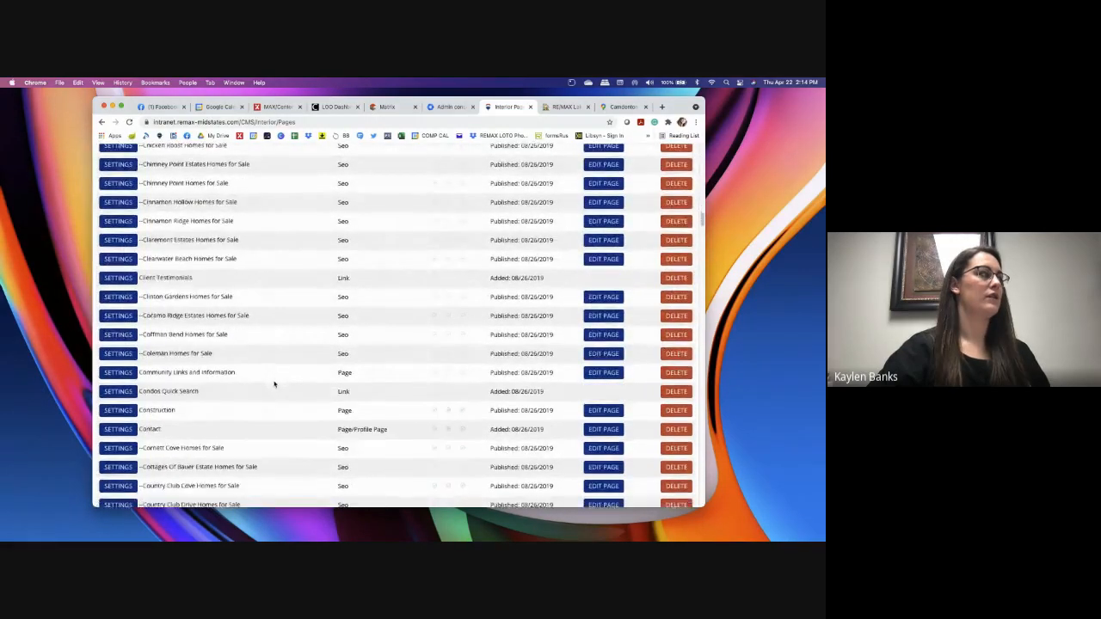
pyautogui.scroll(10, 275, 384)
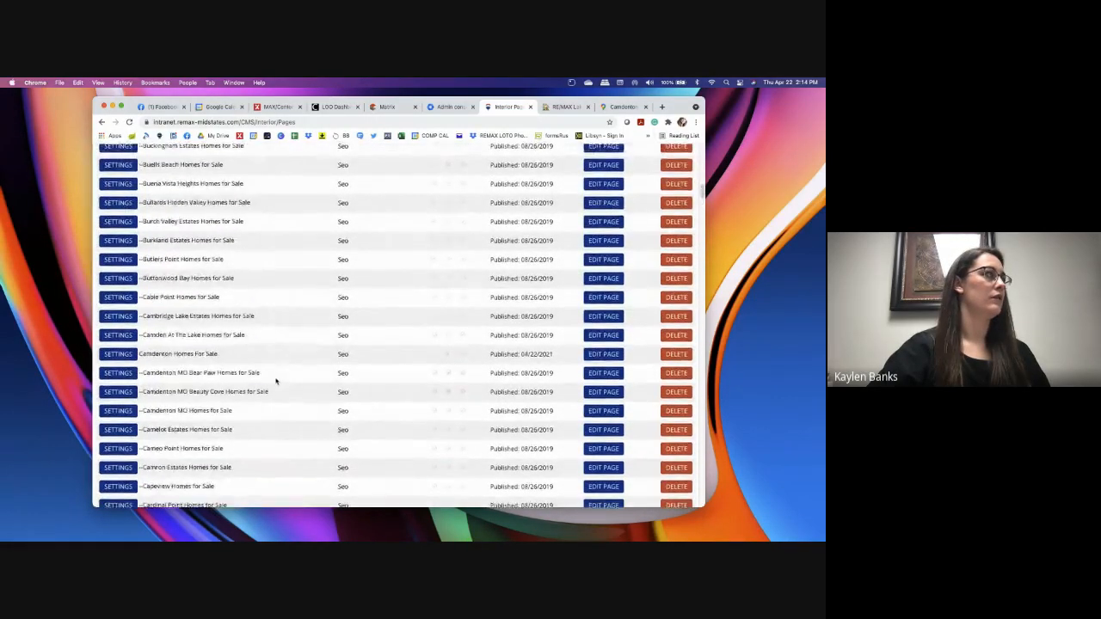
pyautogui.scroll(-1, 276, 381)
pyautogui.click(603, 328)
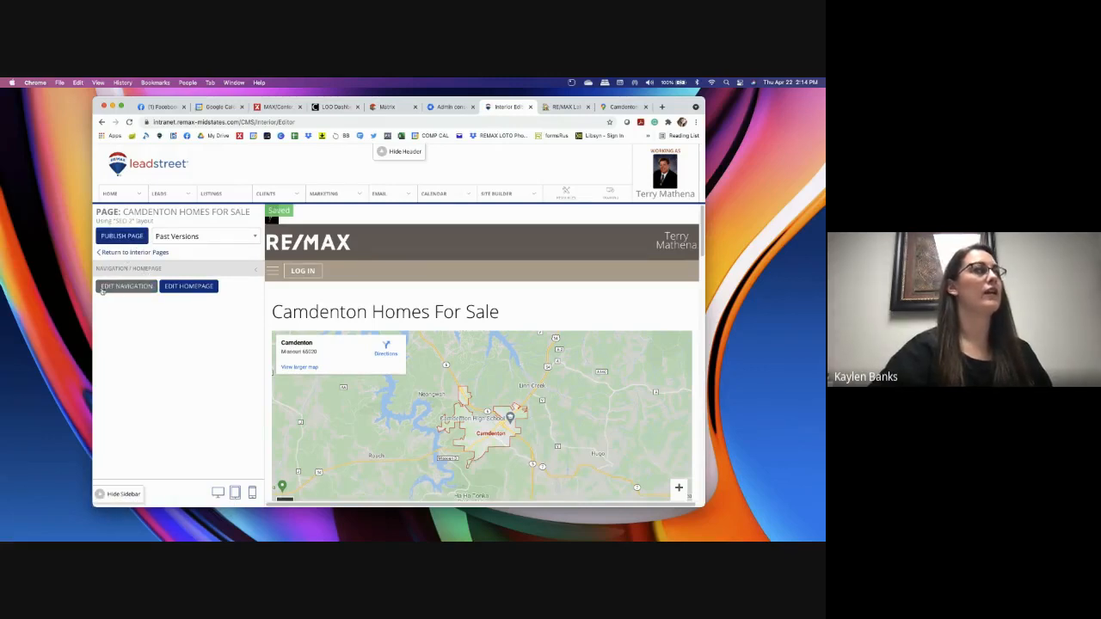
# Open the site's navigation for editing and review the dropdown items under Properties.
pyautogui.click(121, 288)
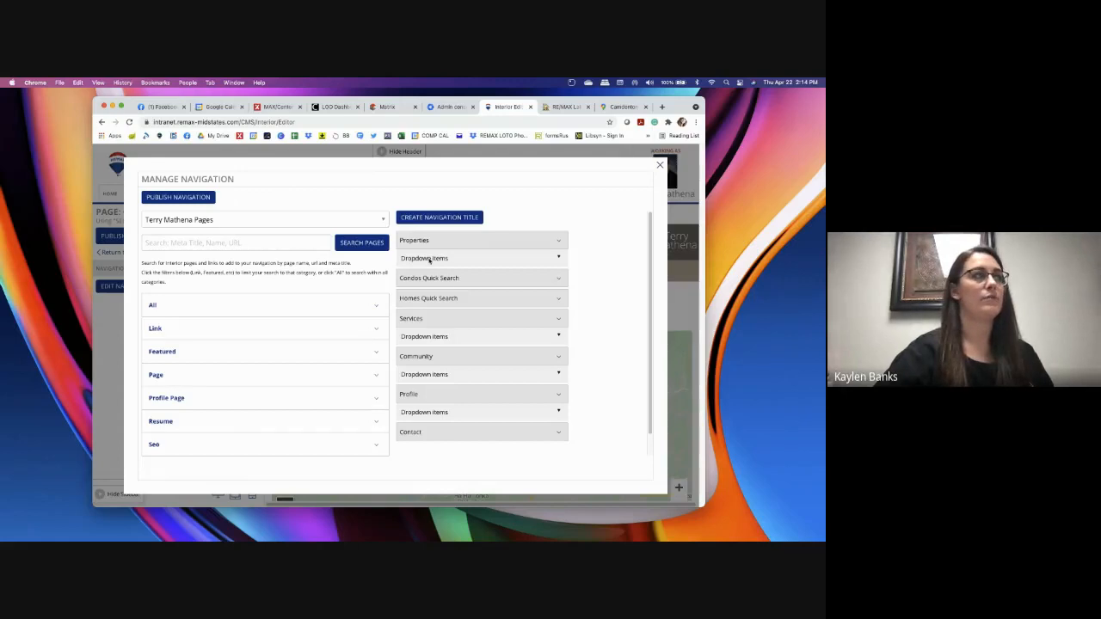
pyautogui.click(430, 259)
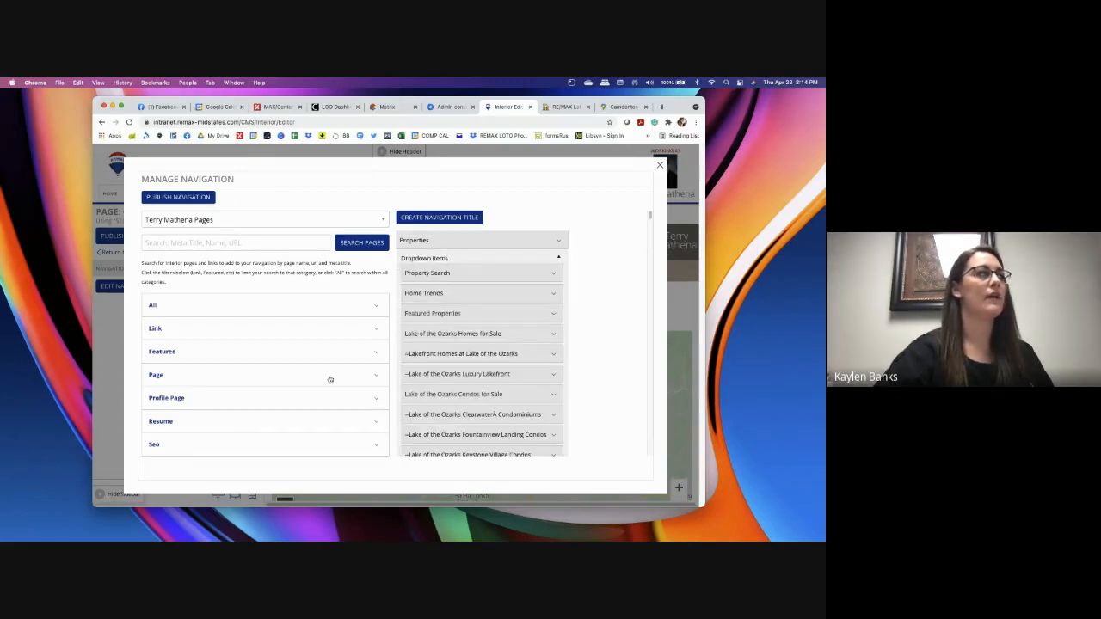
pyautogui.click(439, 259)
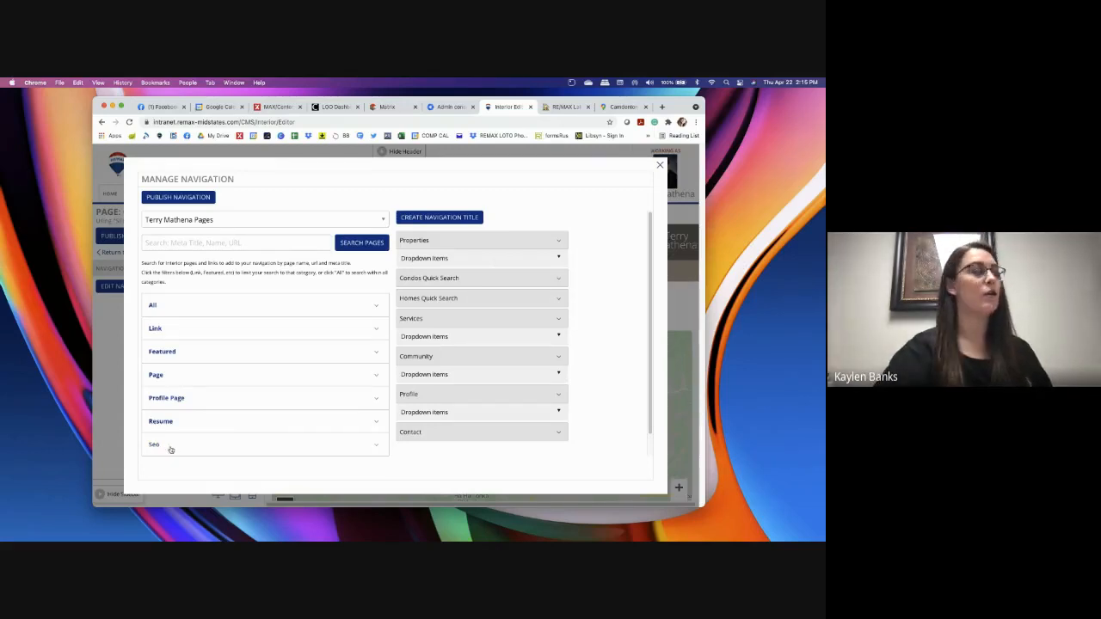
# Find the "Camdenton Homes For Sale" page among the SEO pages and add it to the site navigation.
pyautogui.click(196, 445)
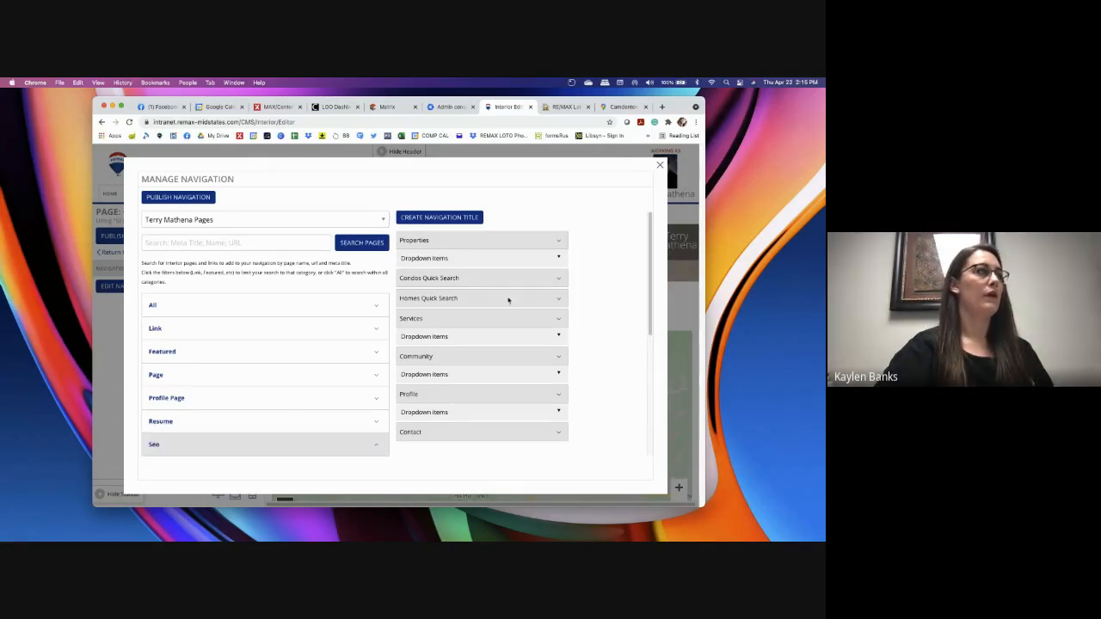
pyautogui.scroll(-3, 258, 404)
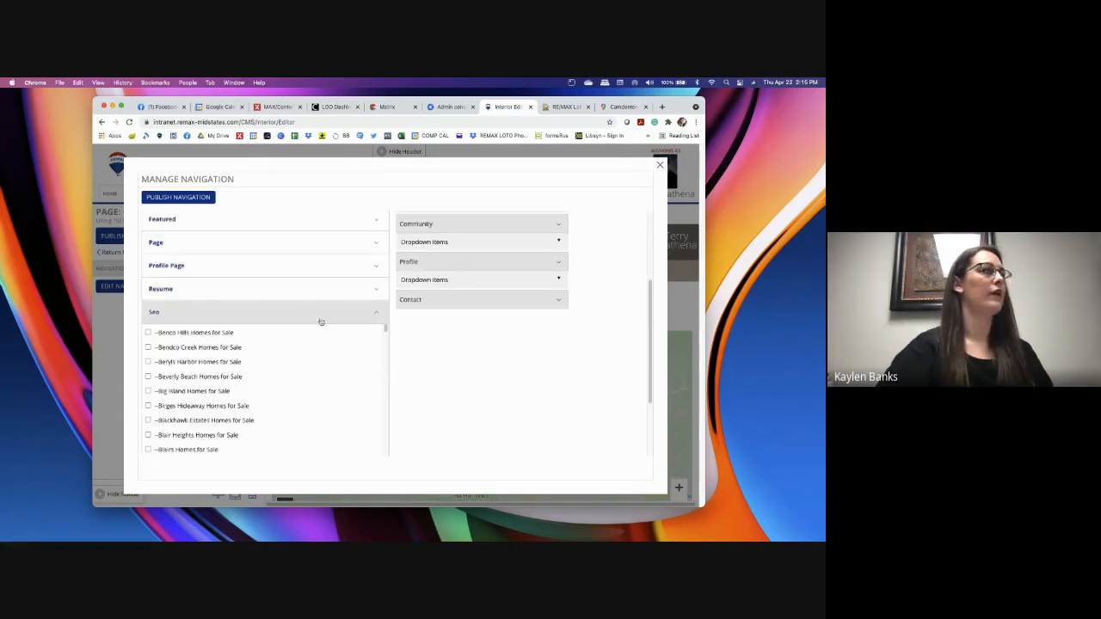
pyautogui.scroll(-5, 249, 364)
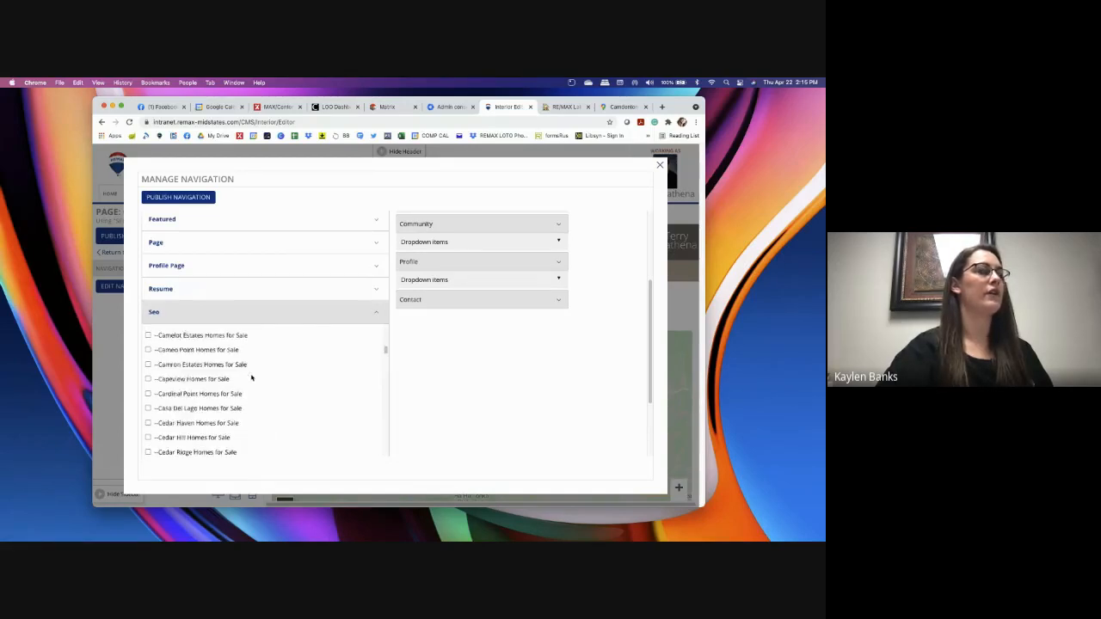
pyautogui.scroll(-3, 251, 377)
pyautogui.scroll(-4, 253, 380)
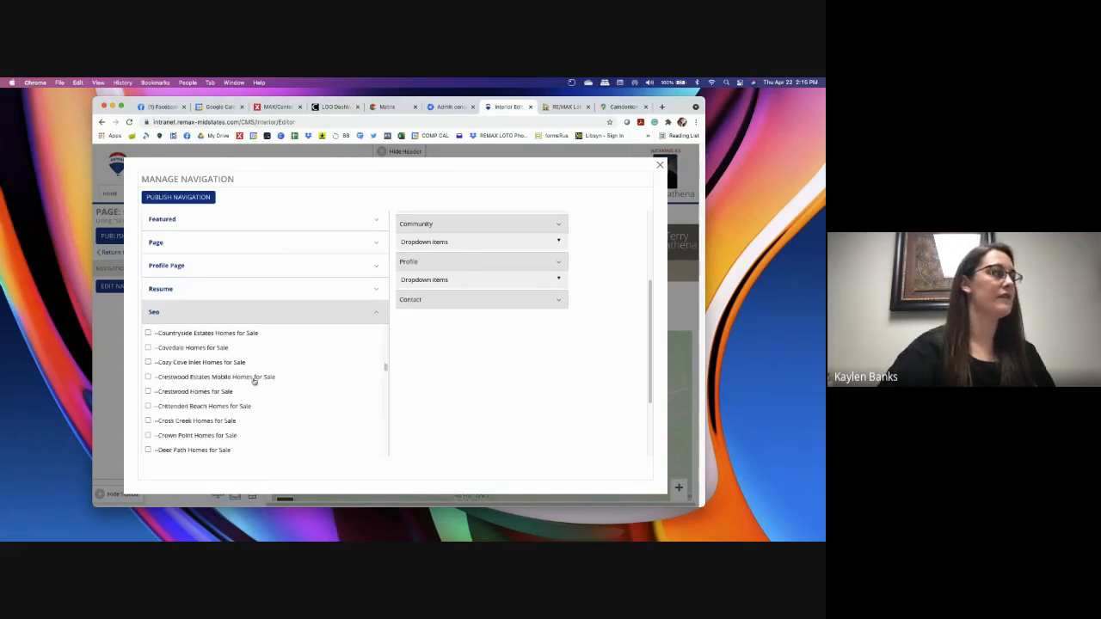
pyautogui.scroll(5, 253, 380)
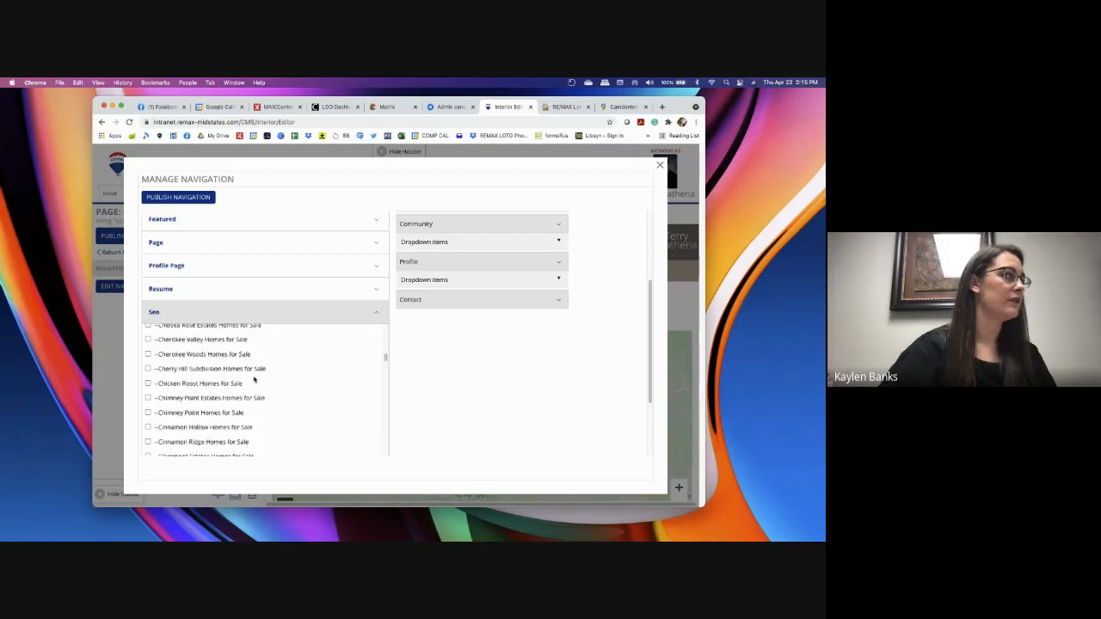
pyautogui.scroll(3, 254, 380)
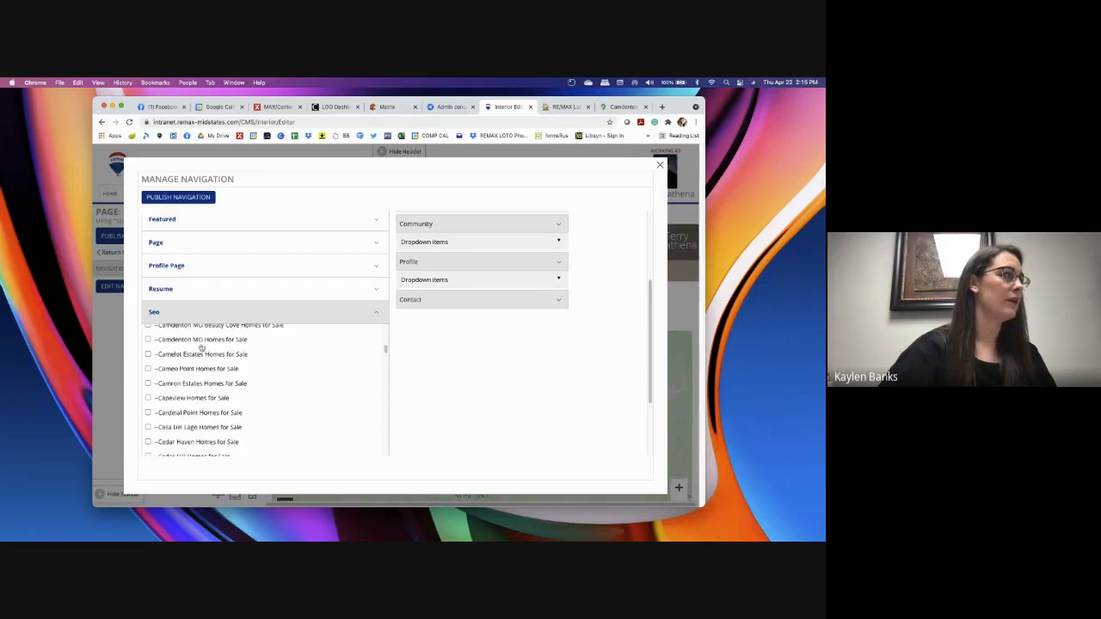
pyautogui.scroll(-1, 223, 352)
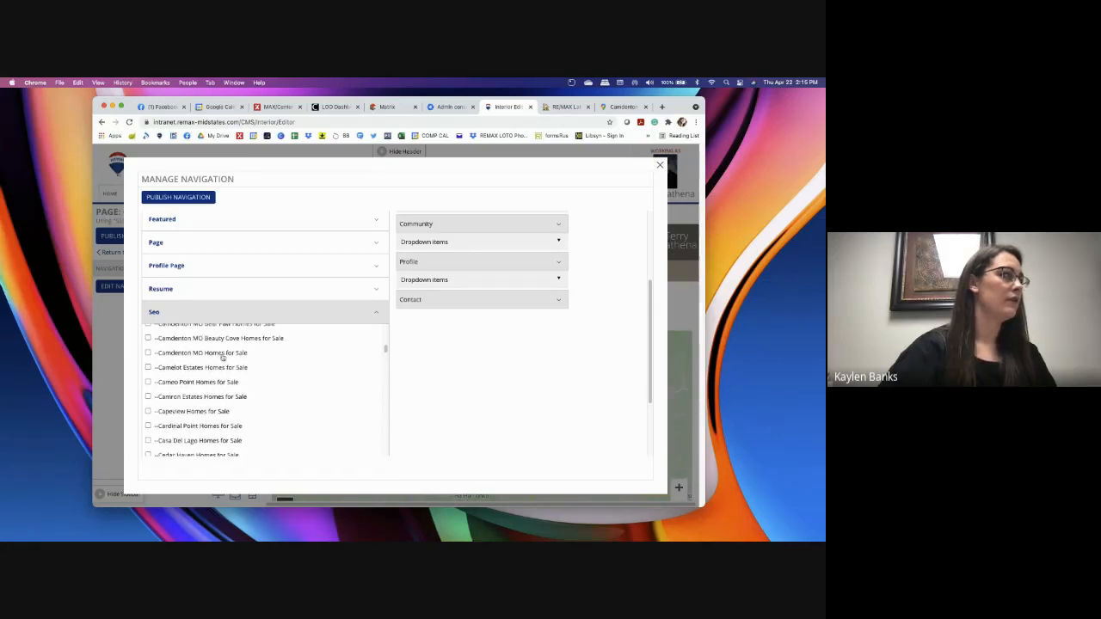
pyautogui.scroll(2, 181, 352)
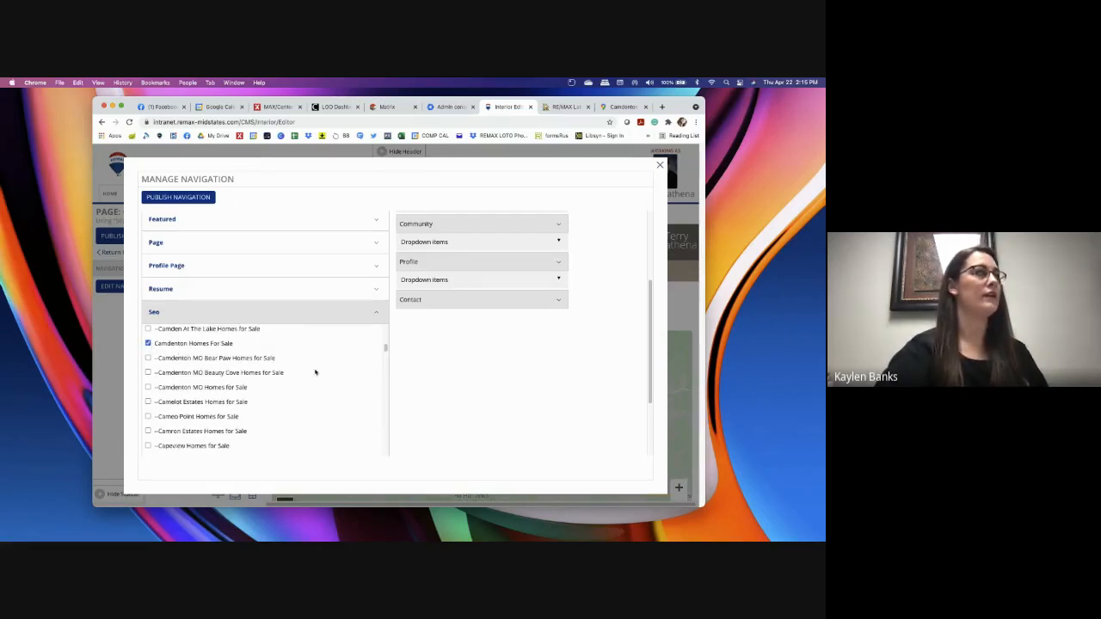
pyautogui.scroll(3, 570, 368)
pyautogui.scroll(-5, 568, 371)
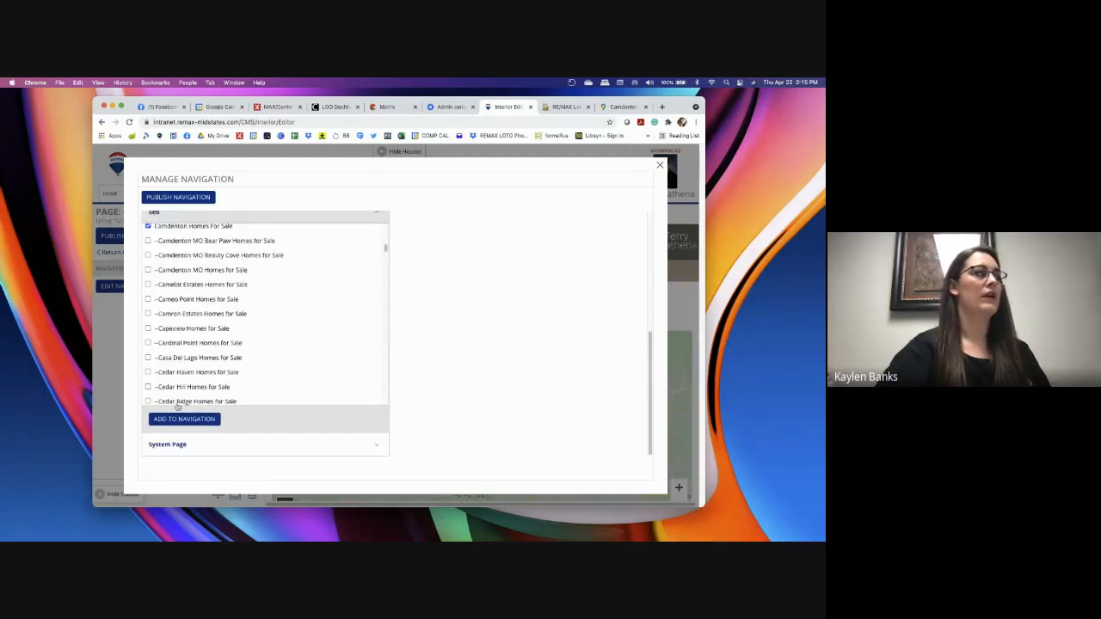
pyautogui.click(178, 420)
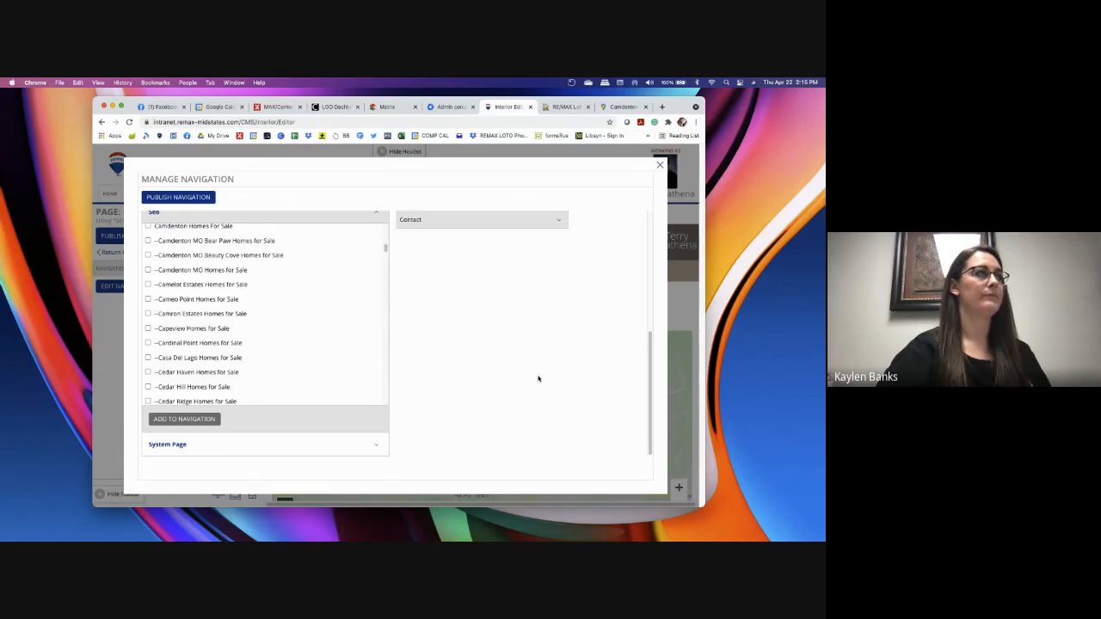
# Move "Camdenton Homes For Sale" into the Properties dropdown items directly below Property Search, and publish the navigation.
pyautogui.scroll(10, 538, 378)
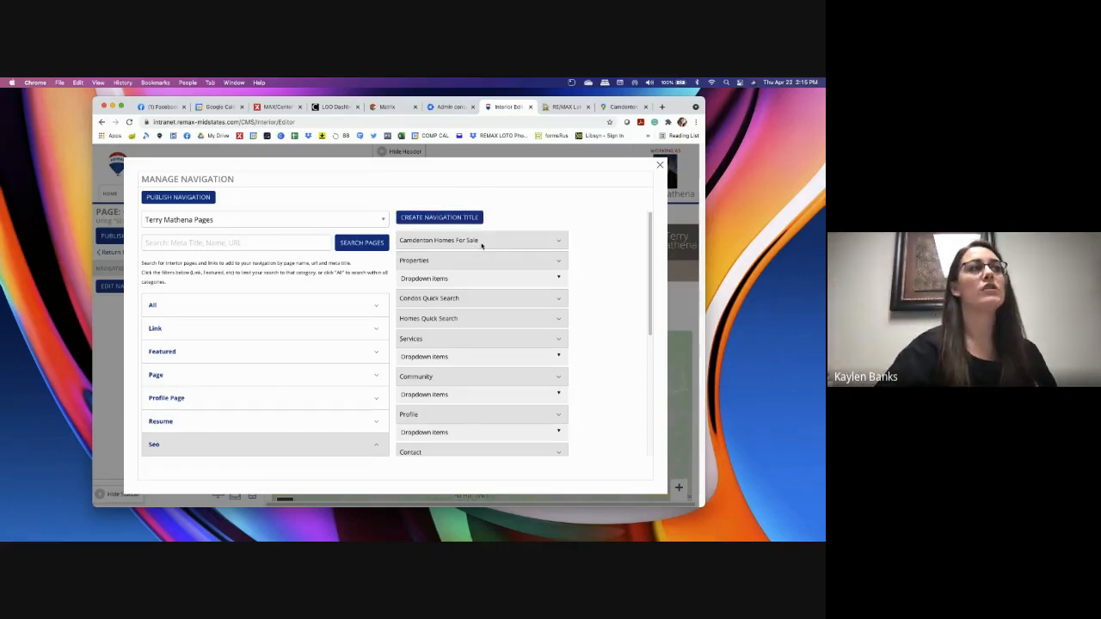
pyautogui.moveTo(482, 250); pyautogui.dragTo(469, 289)
pyautogui.click(483, 281)
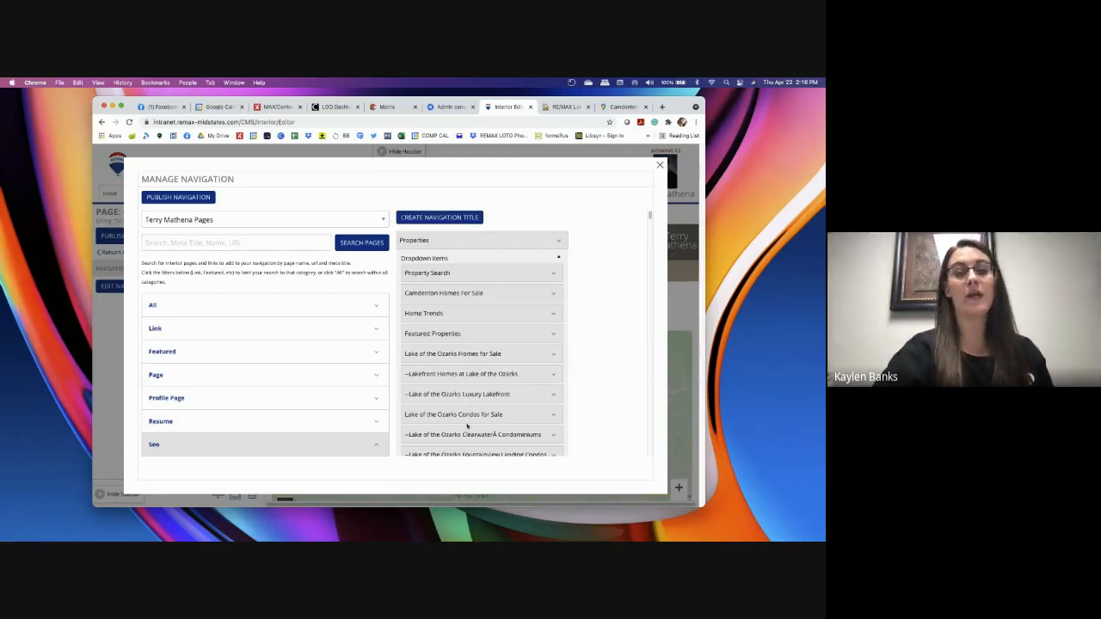
pyautogui.click(172, 199)
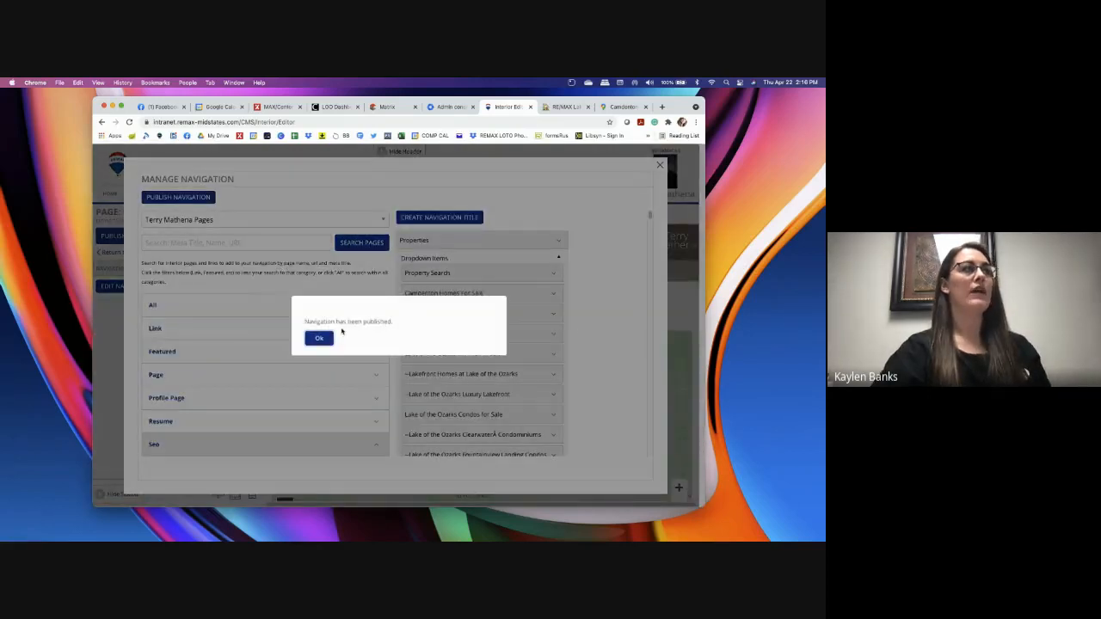
pyautogui.click(319, 337)
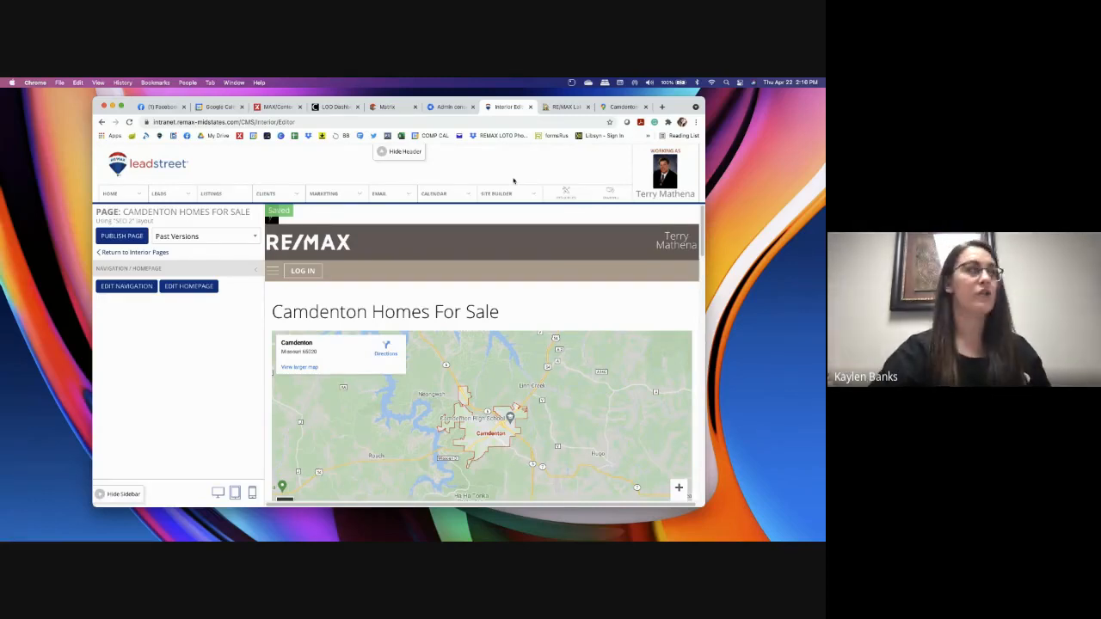
# View the agent's live website and open the "Camdenton Homes For Sale" page from its Properties navigation.
pyautogui.moveTo(516, 194)
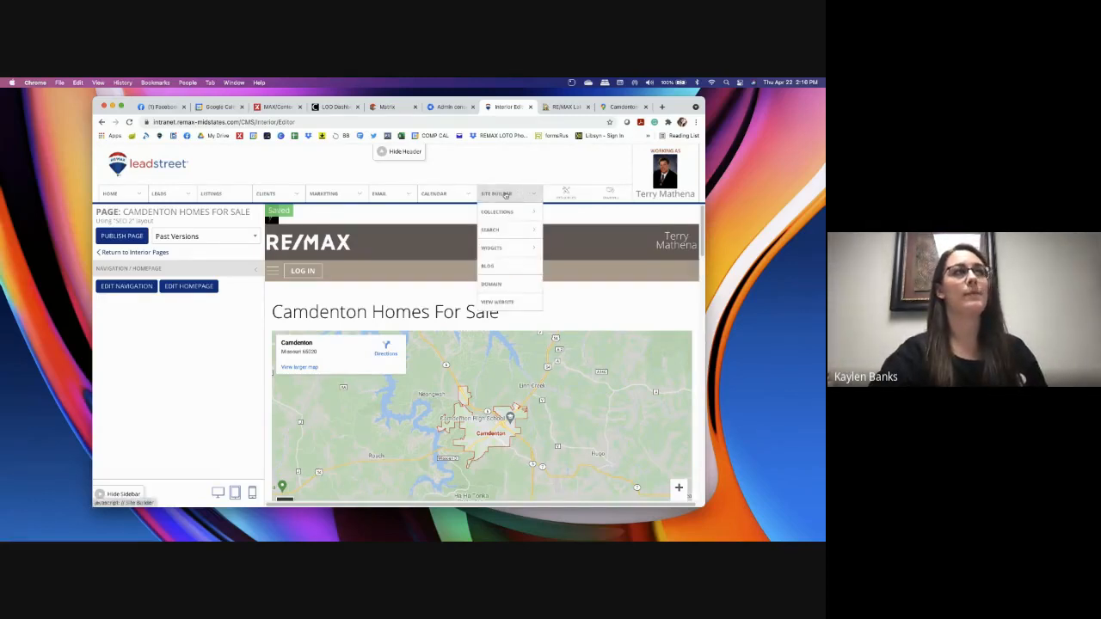
pyautogui.click(497, 302)
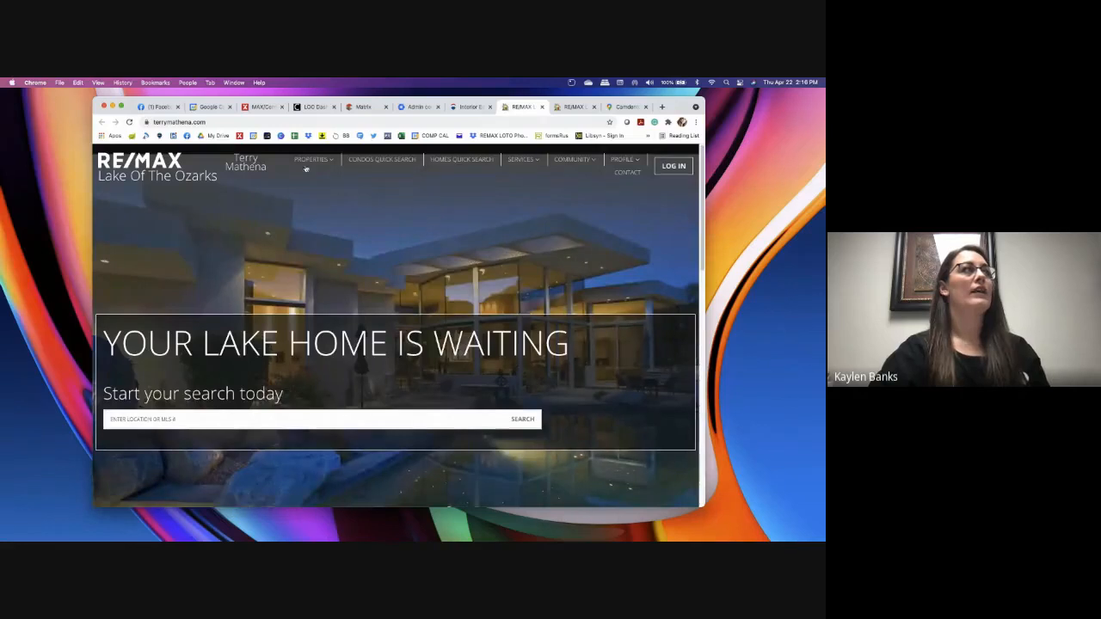
pyautogui.moveTo(308, 160)
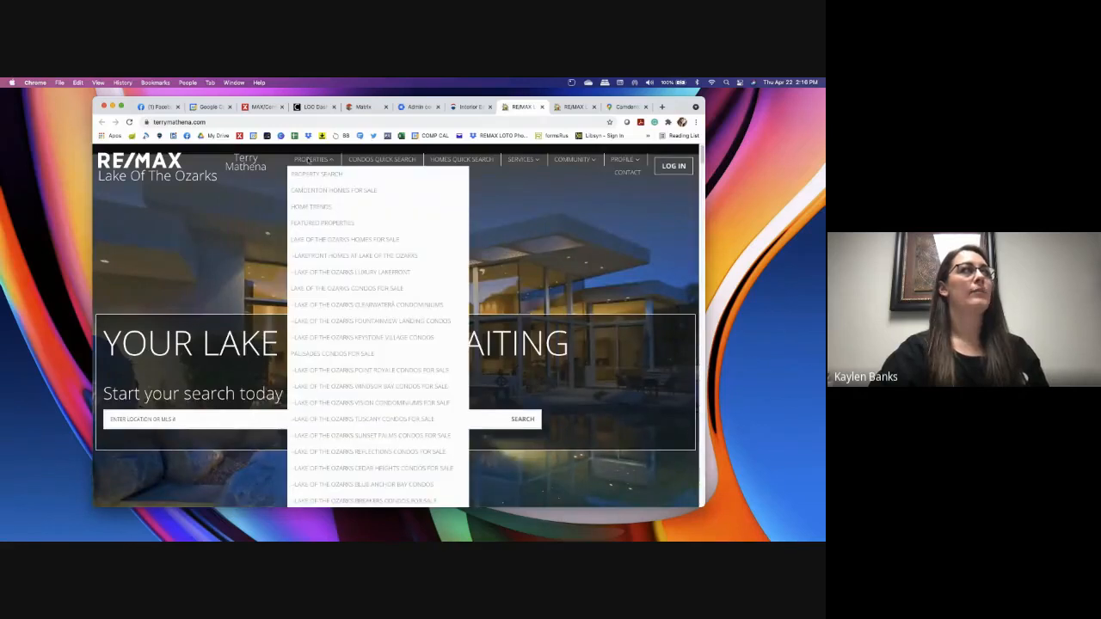
pyautogui.click(341, 190)
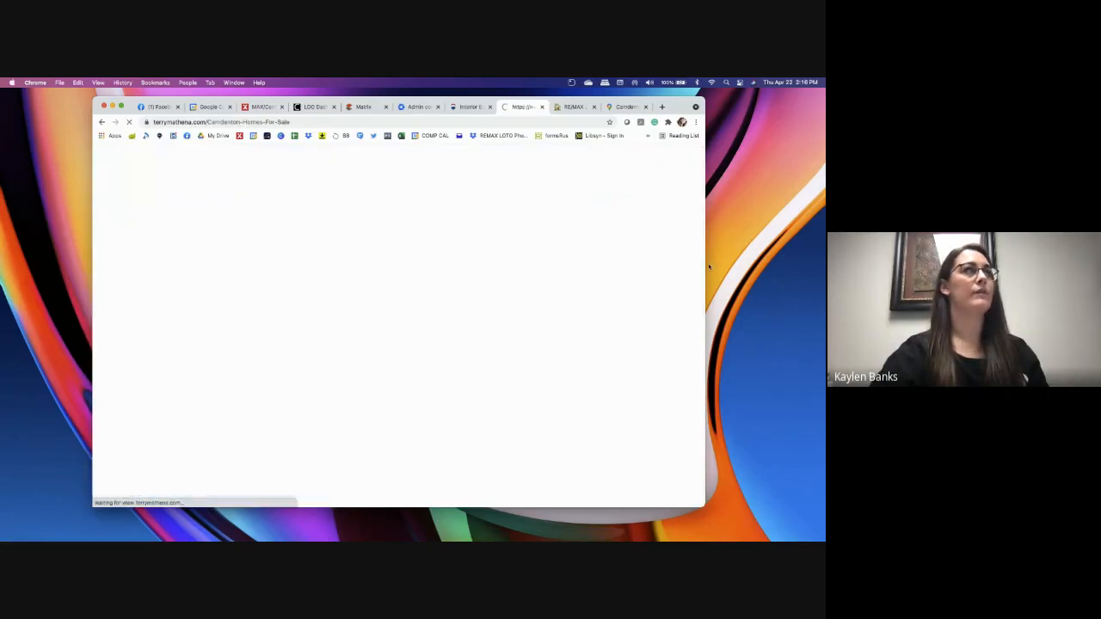
# Check the live Camdenton page from its map and page content through the property listings to the footer.
pyautogui.scroll(-1, 431, 252)
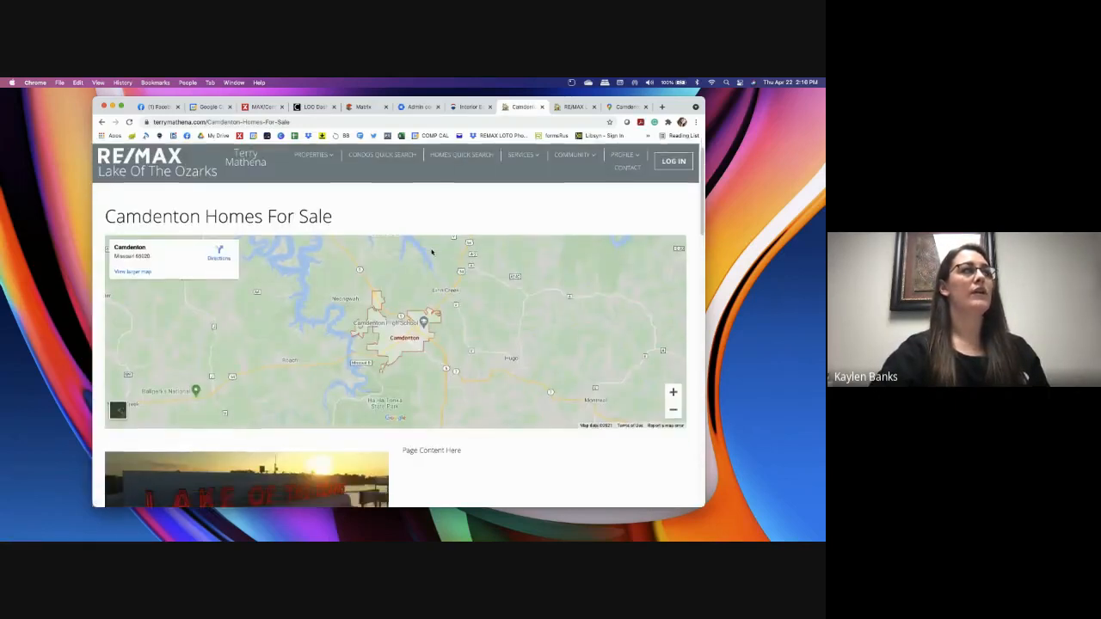
pyautogui.scroll(-10, 432, 252)
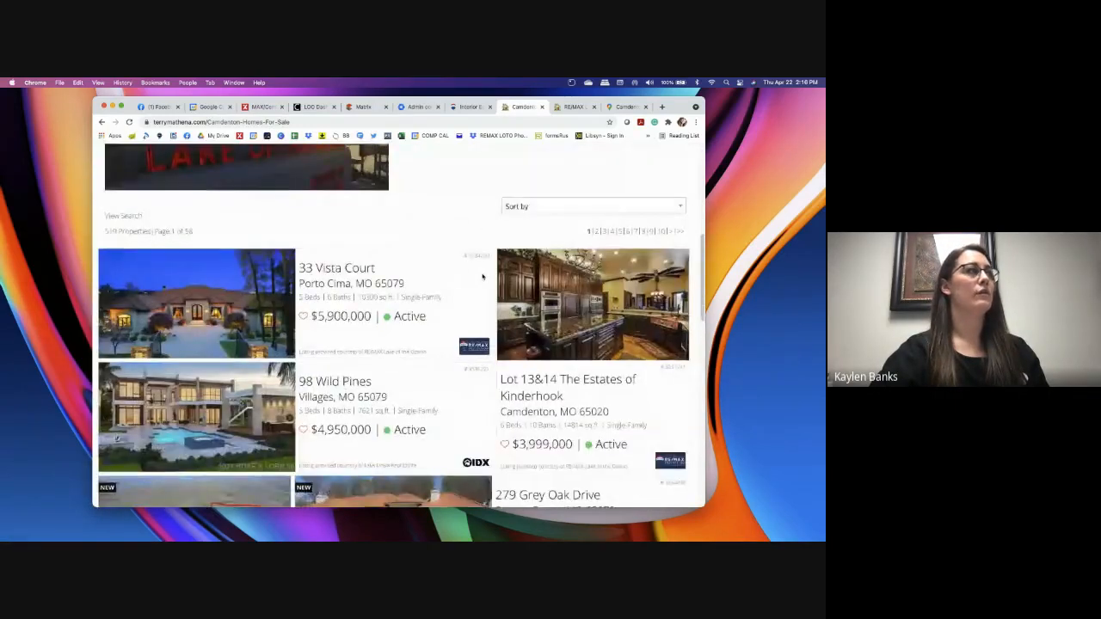
pyautogui.scroll(10, 439, 216)
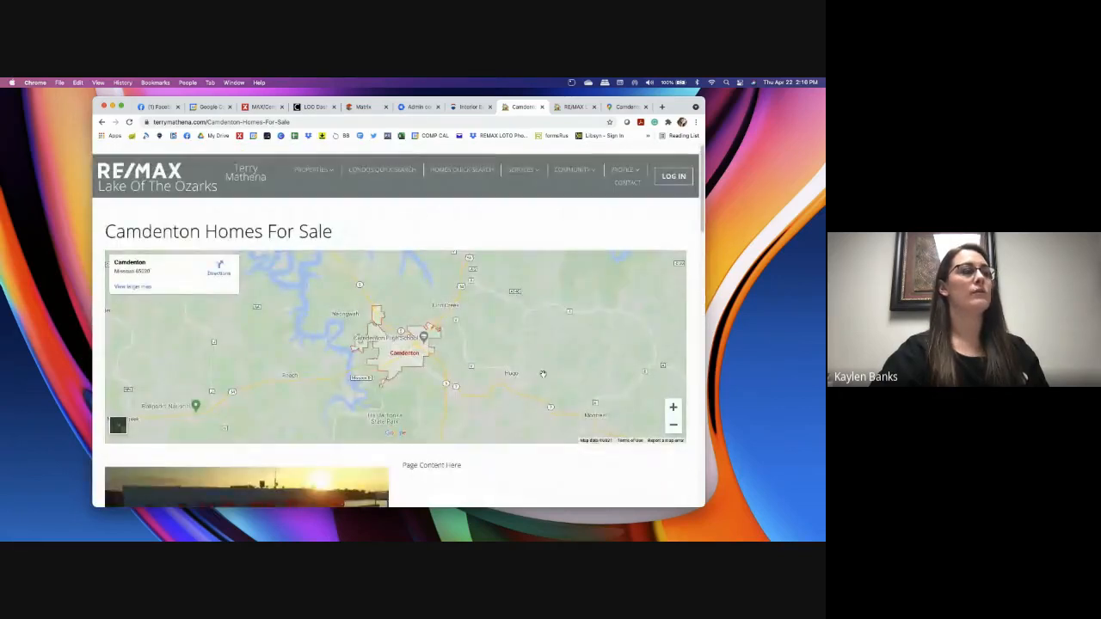
pyautogui.scroll(-2, 543, 374)
pyautogui.scroll(-5, 542, 374)
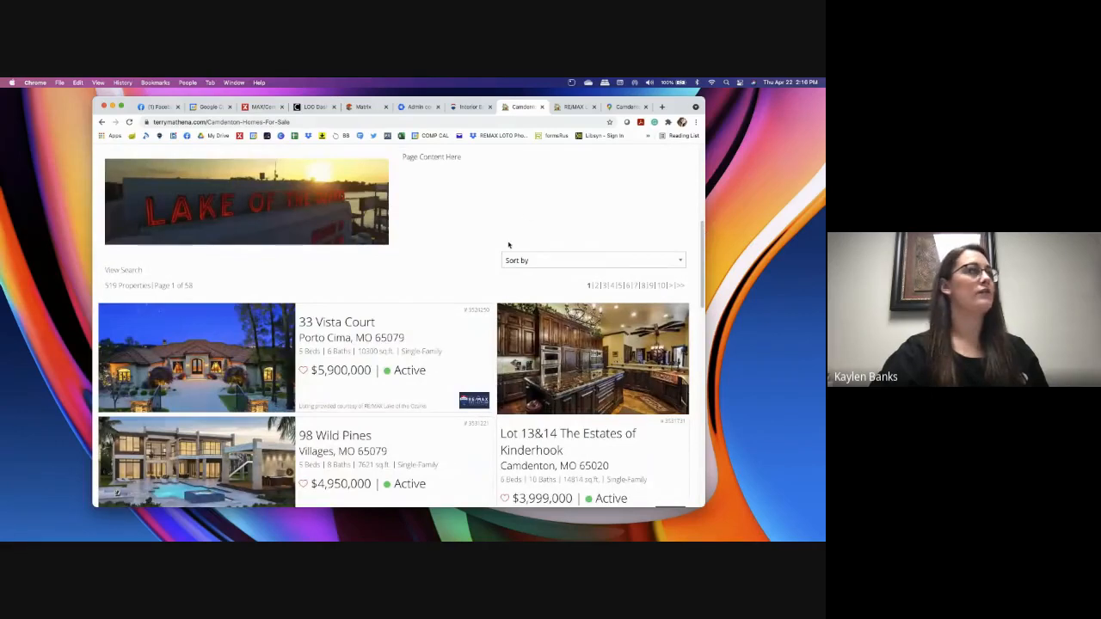
pyautogui.scroll(-4, 509, 246)
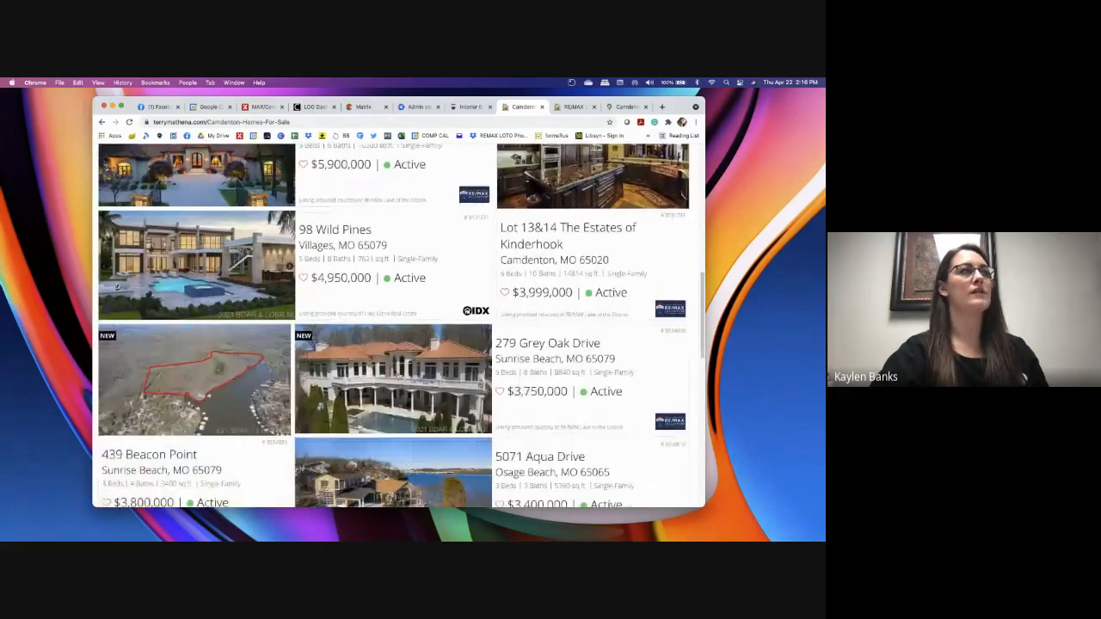
pyautogui.scroll(-5, 397, 378)
pyautogui.scroll(-8, 396, 393)
pyautogui.scroll(4, 395, 392)
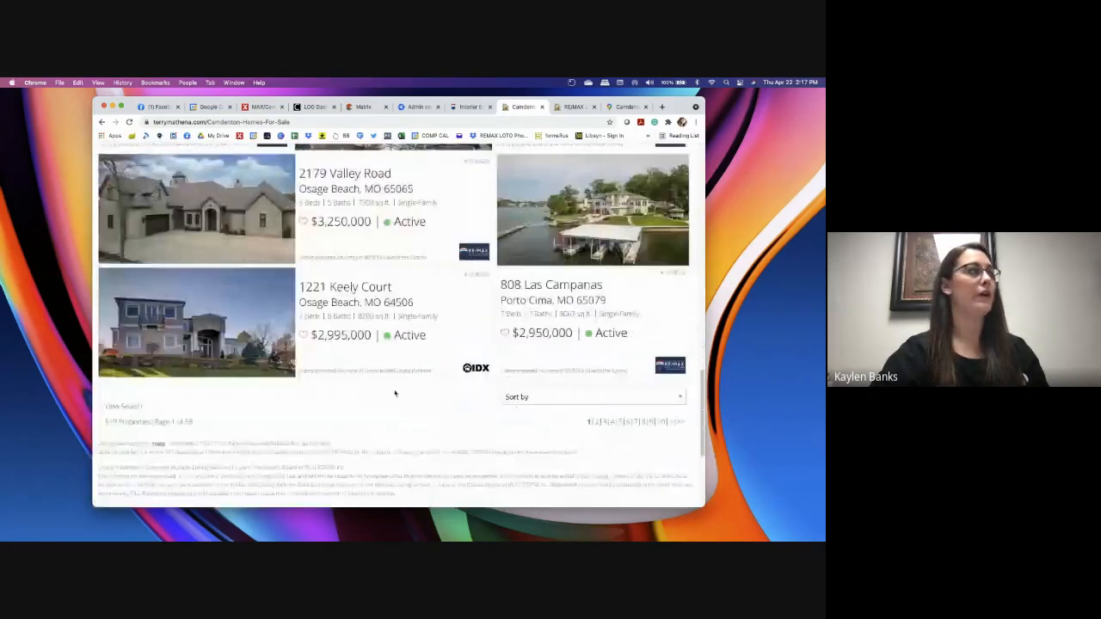
pyautogui.scroll(-5, 392, 391)
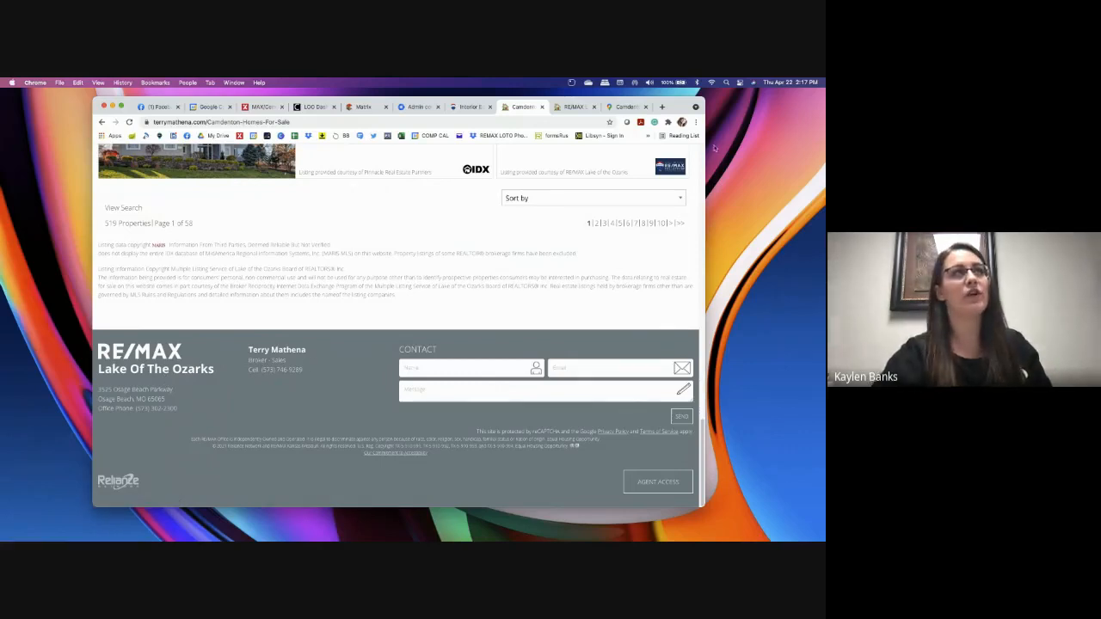
pyautogui.scroll(20, 651, 269)
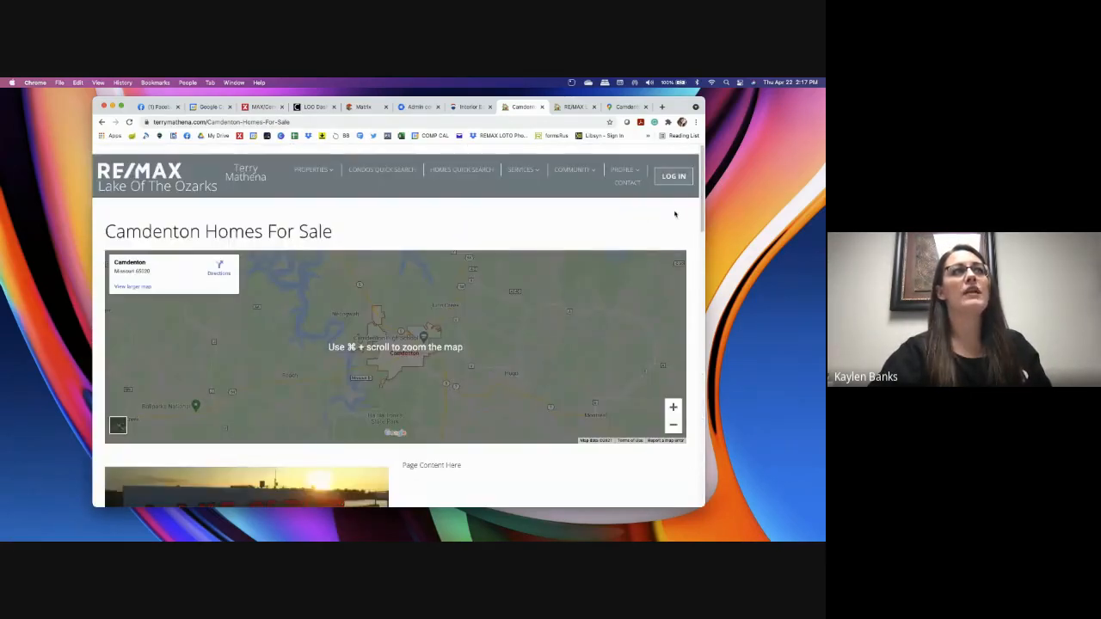
# Return to the leadstreet page editor and open the Training Materials page.
pyautogui.click(469, 108)
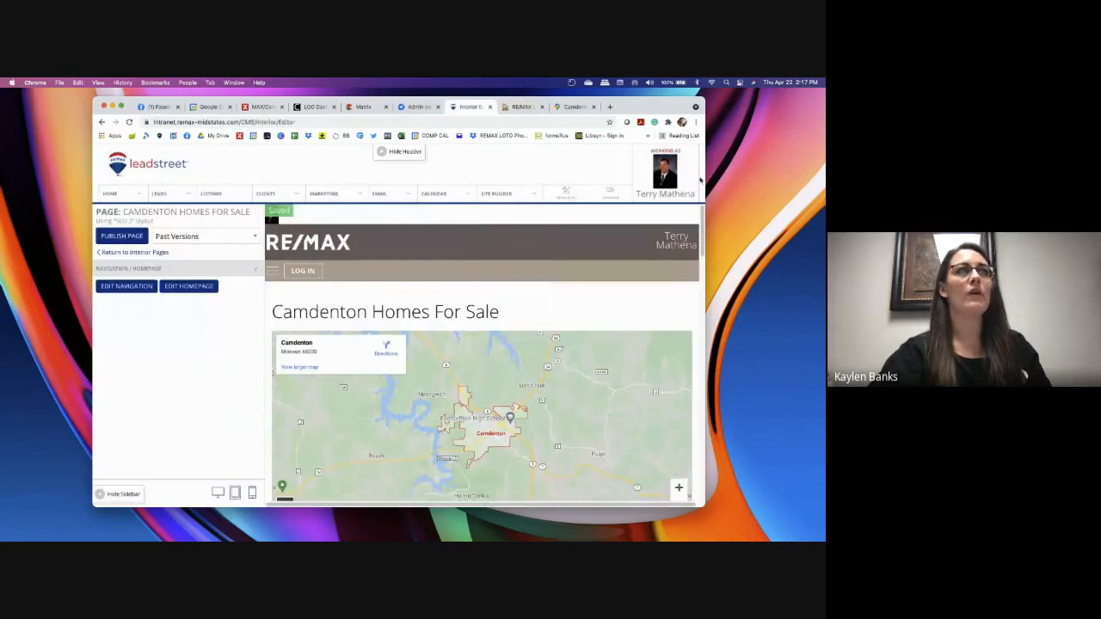
pyautogui.moveTo(682, 185)
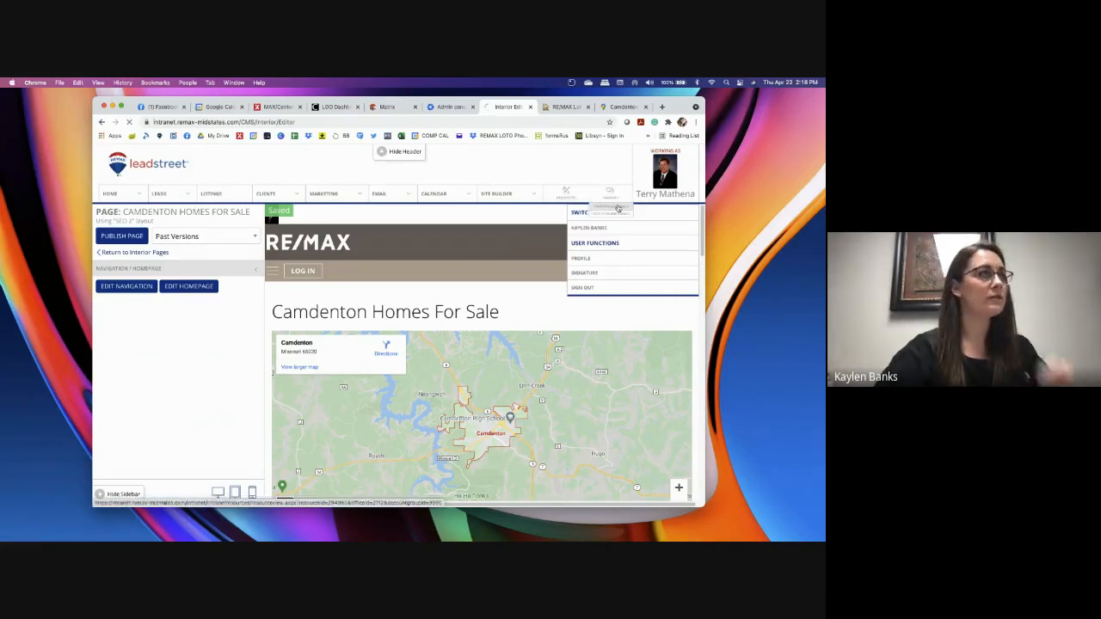
pyautogui.click(621, 209)
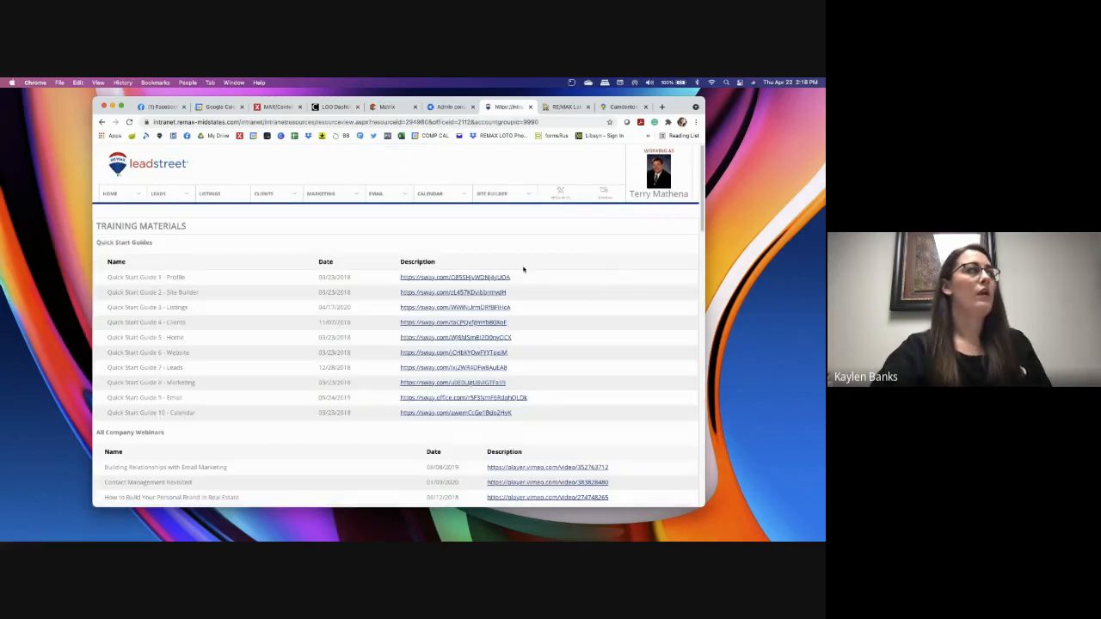
# Look through the training materials for guides, webinars and videos on SEO settings, SEO pages and interior pages.
pyautogui.scroll(-5, 523, 269)
pyautogui.scroll(-1, 523, 270)
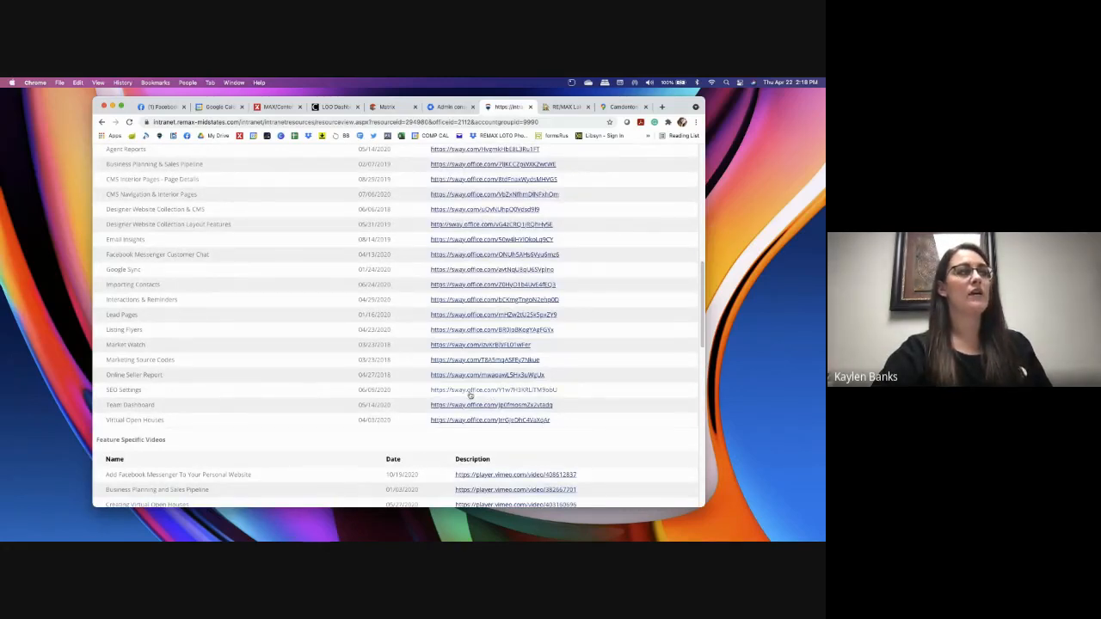
pyautogui.scroll(-6, 300, 400)
pyautogui.scroll(-2, 300, 403)
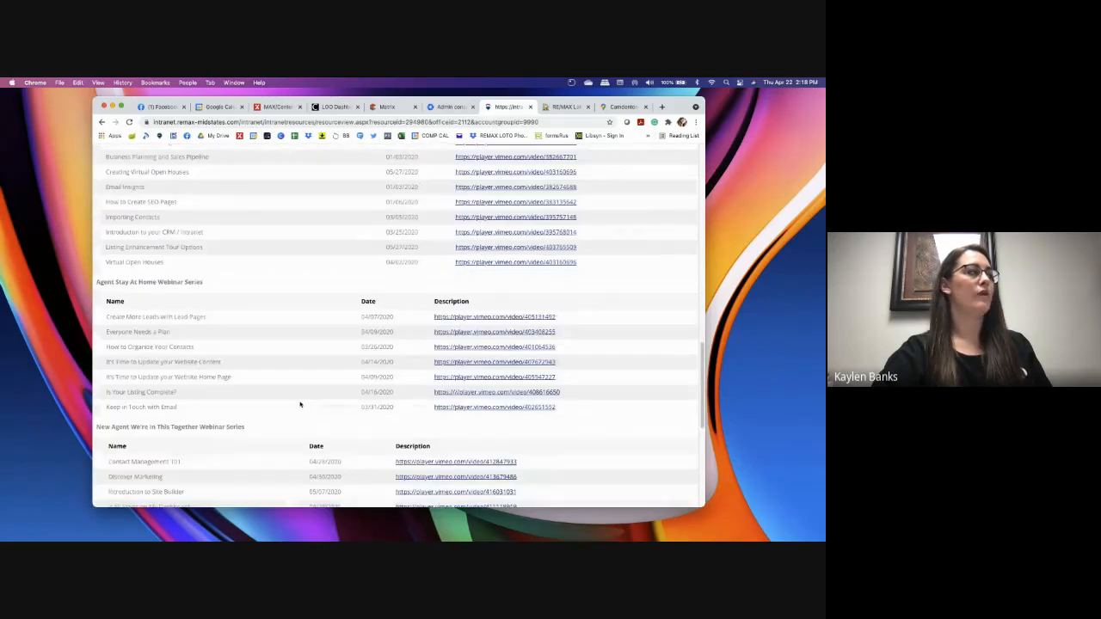
pyautogui.scroll(-6, 150, 404)
pyautogui.scroll(12, 151, 422)
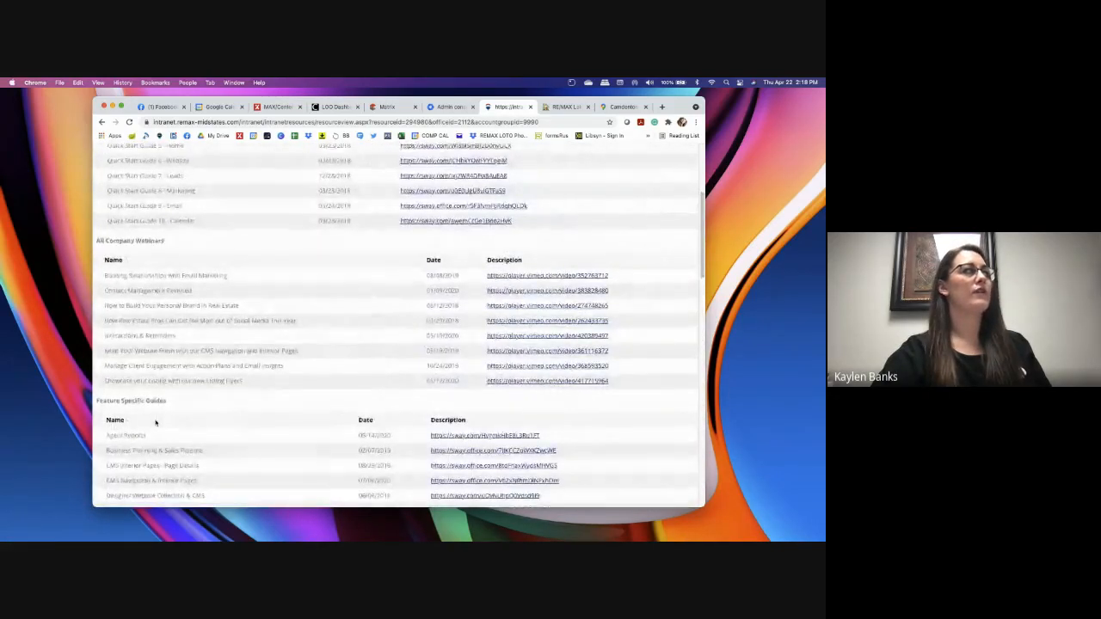
pyautogui.scroll(-6, 156, 422)
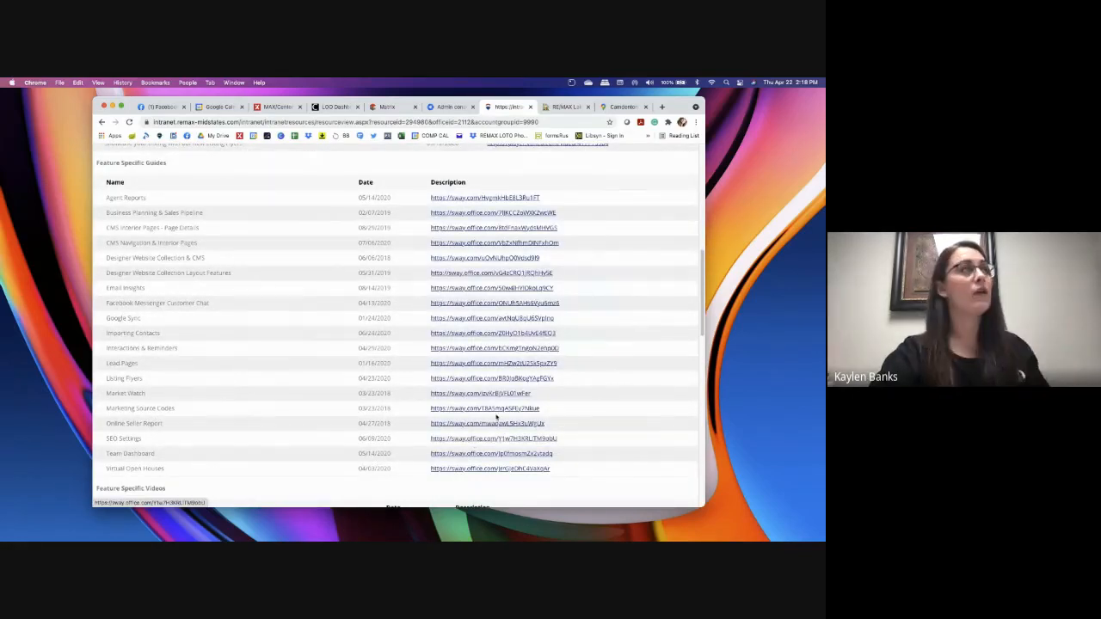
pyautogui.scroll(15, 462, 333)
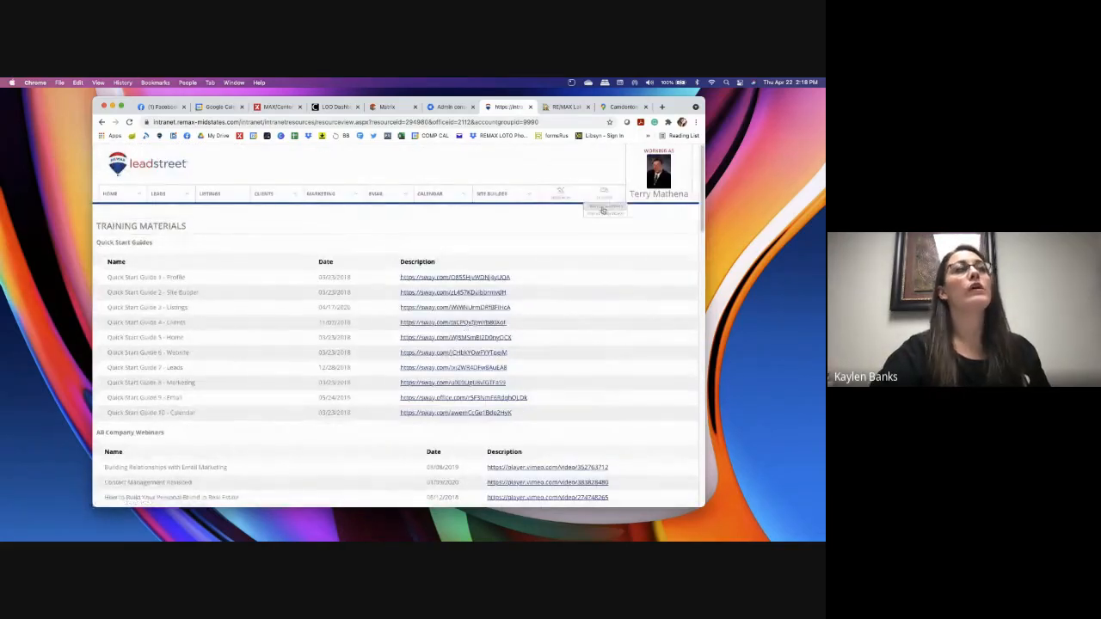
# Open the Stay at Home Training Videos page and browse to the Website Enhancement videos on interior pages.
pyautogui.click(608, 216)
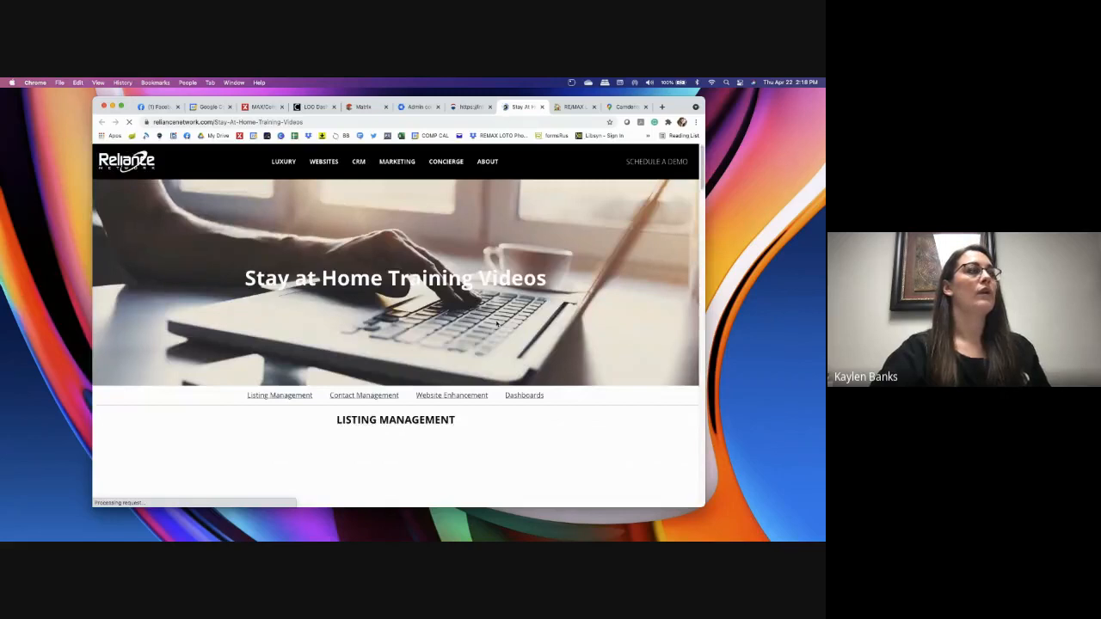
pyautogui.scroll(-10, 497, 324)
pyautogui.scroll(-12, 496, 323)
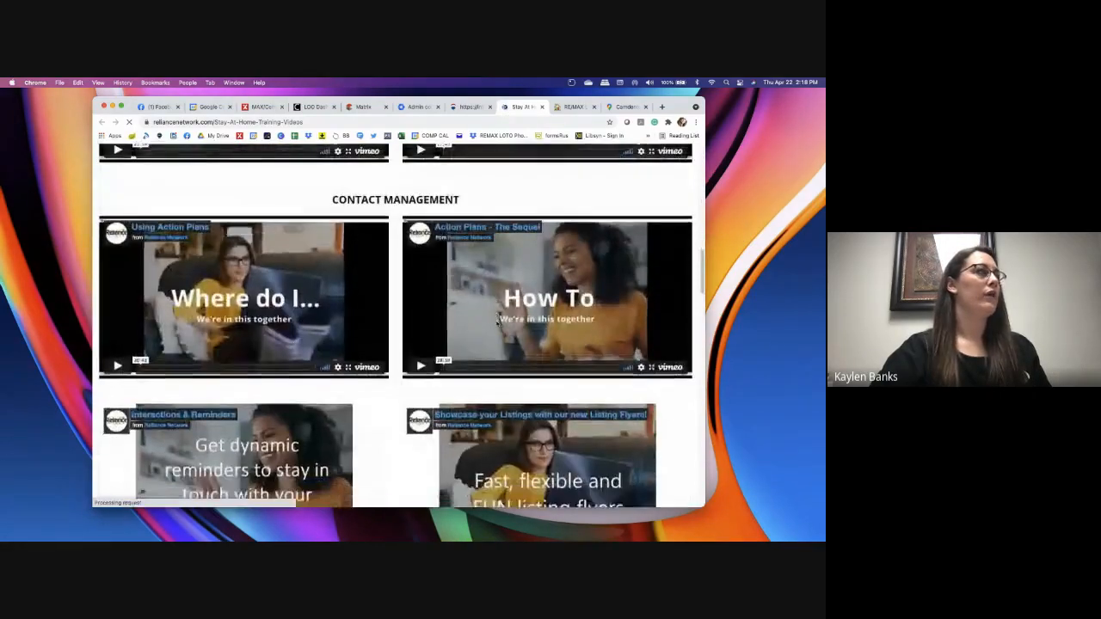
pyautogui.scroll(-2, 496, 323)
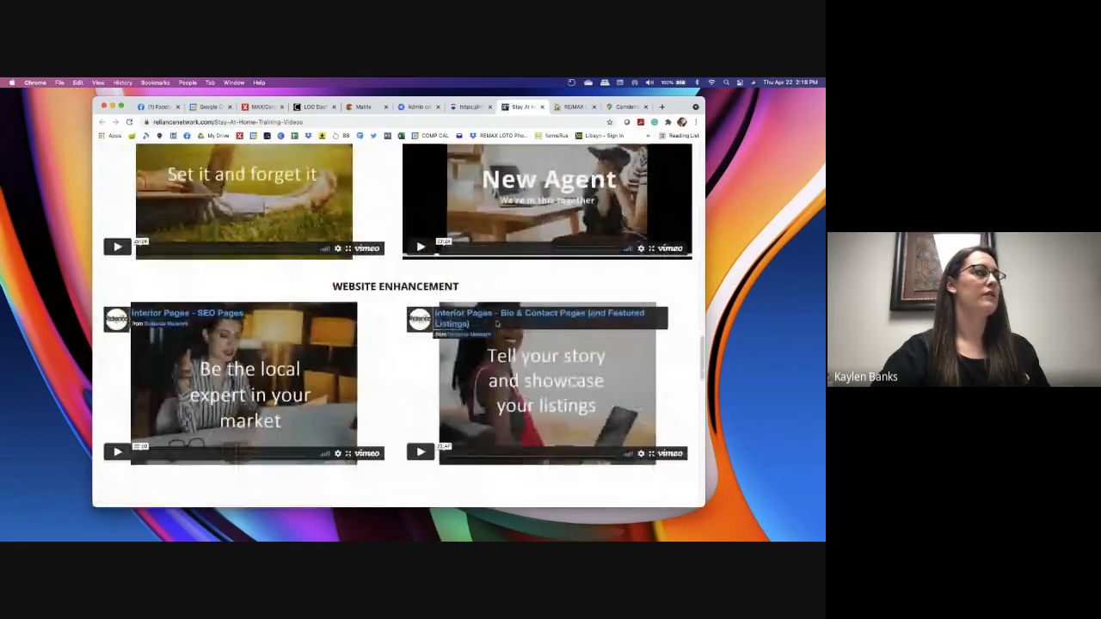